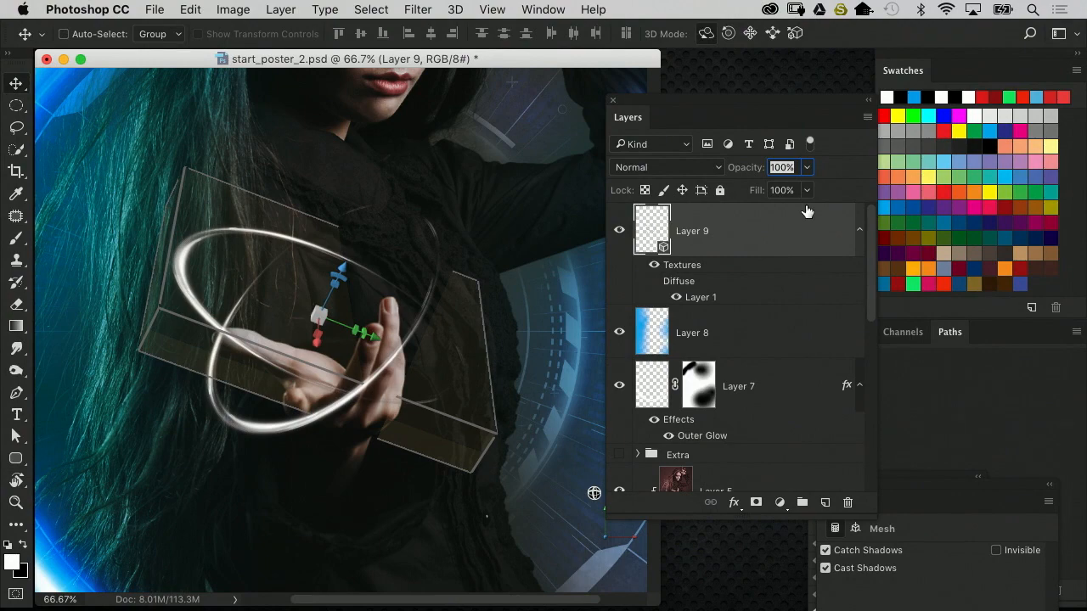
Add an Outer Glow to Layer 9 and set its colour to red (#ff0c0c)
double_click(769, 236)
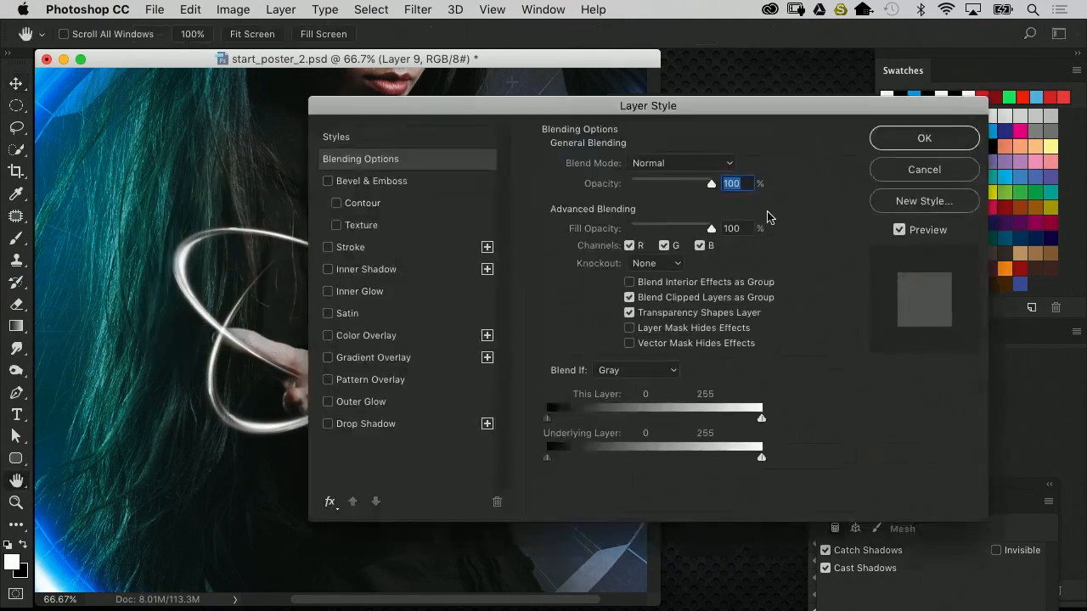
left_click_drag(686, 118, 871, 109)
left_click(554, 391)
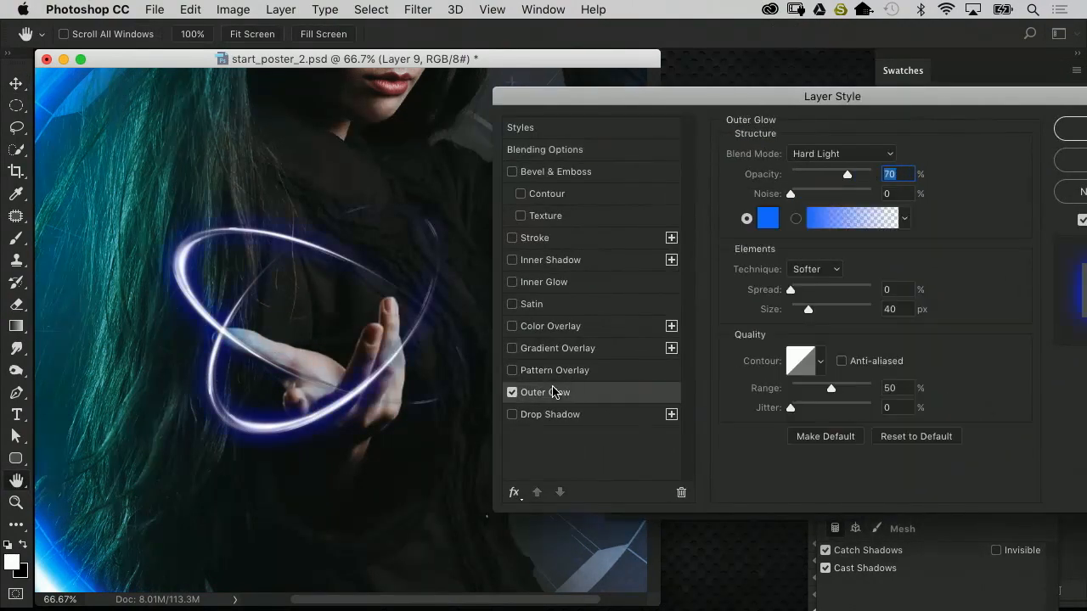
left_click(768, 219)
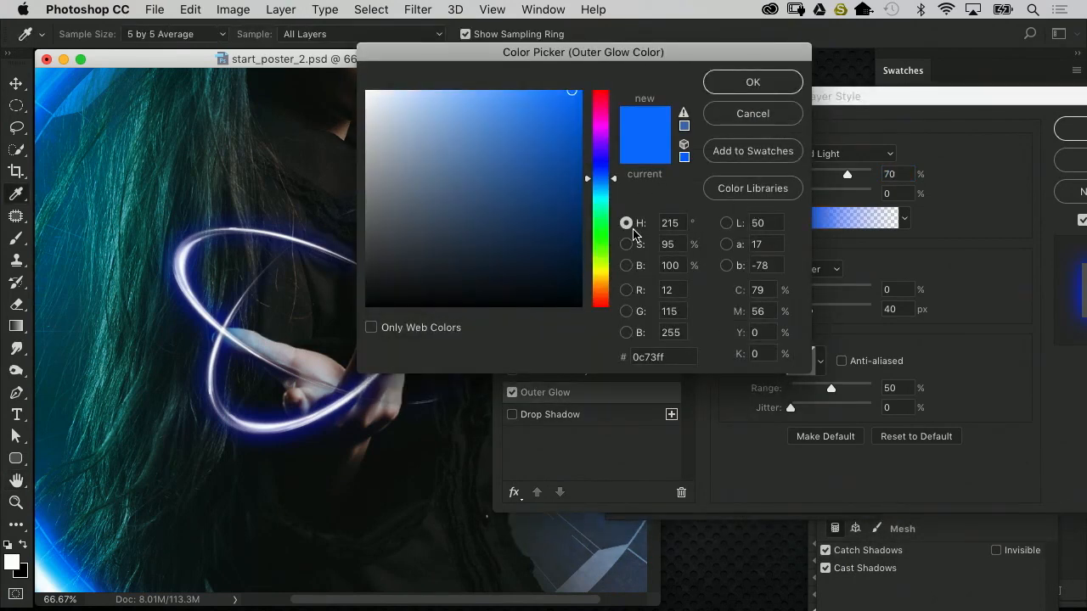
left_click_drag(602, 126, 780, 74)
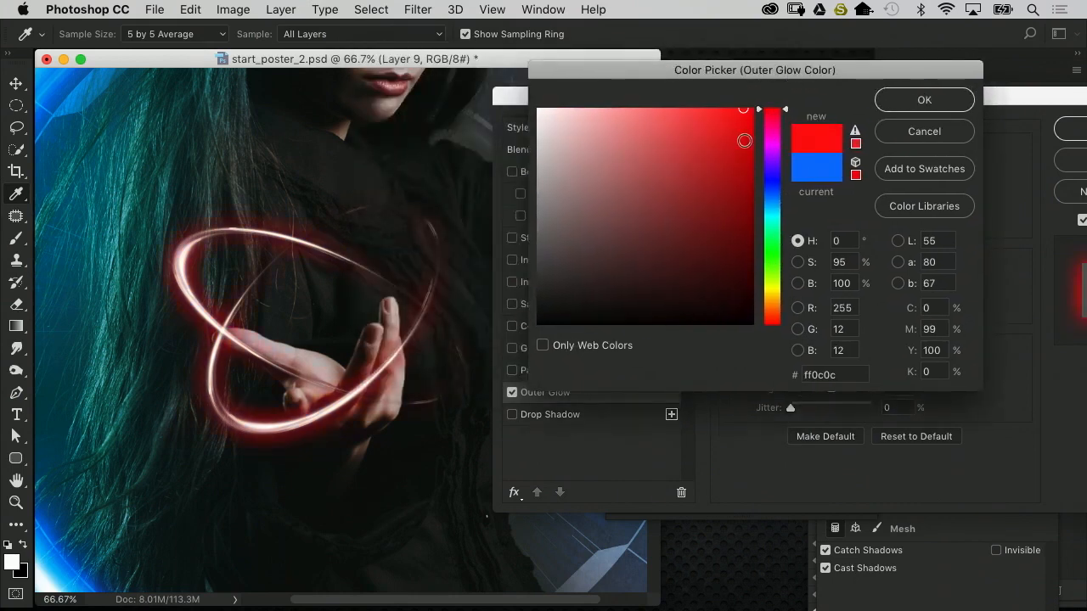
left_click(911, 108)
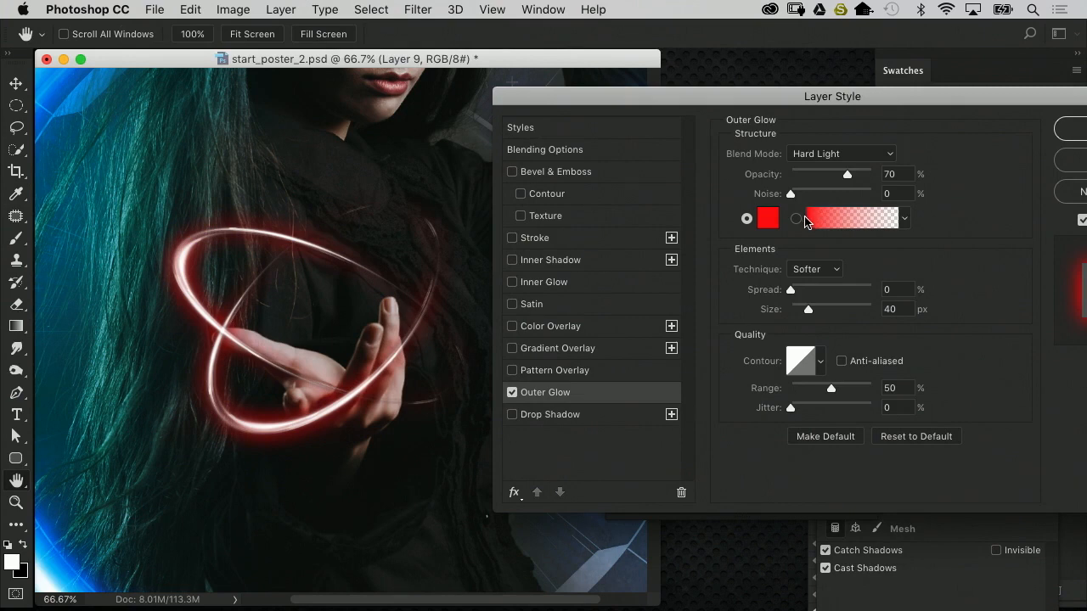
Set the outer glow's opacity to 79% and its size to 49 px
left_click_drag(847, 175, 853, 176)
left_click_drag(804, 308, 805, 309)
left_click_drag(838, 97, 806, 101)
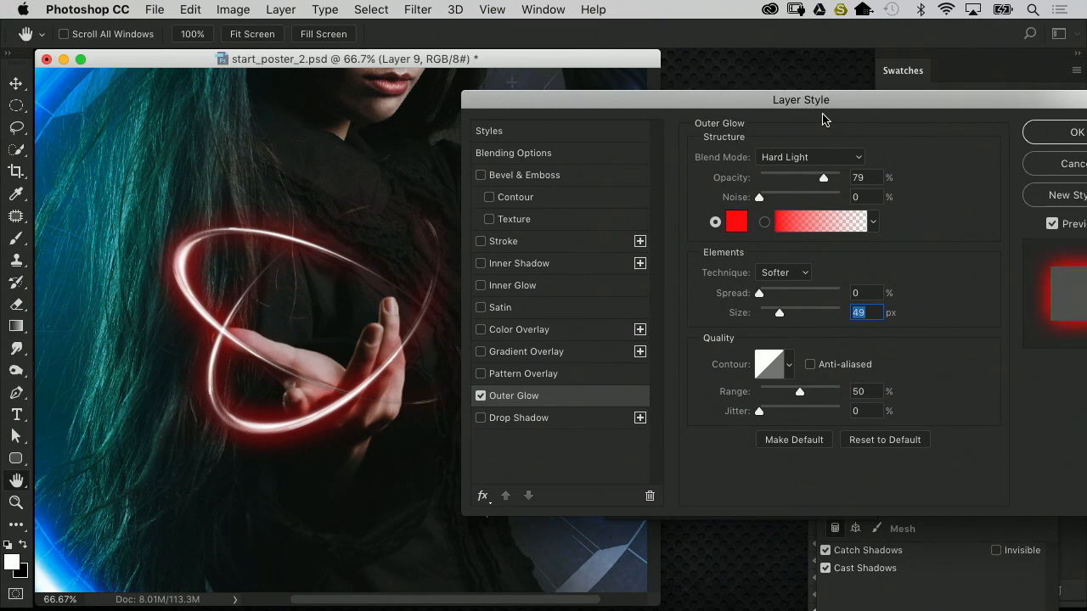
Try the Vivid Light blend mode on the outer glow and restore Hard Light
left_click(818, 158)
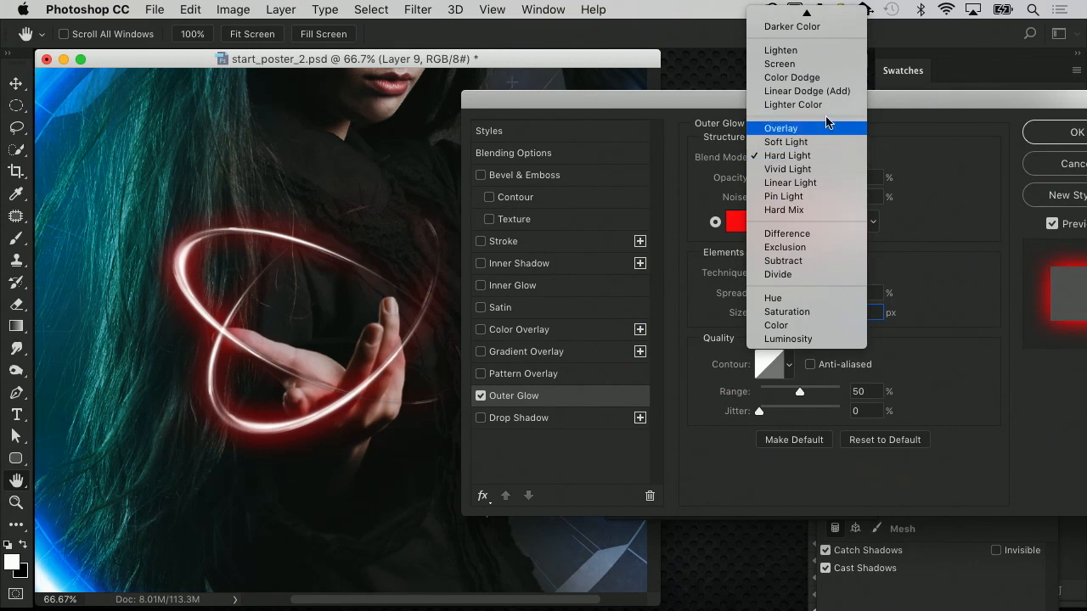
left_click(807, 169)
left_click(809, 157)
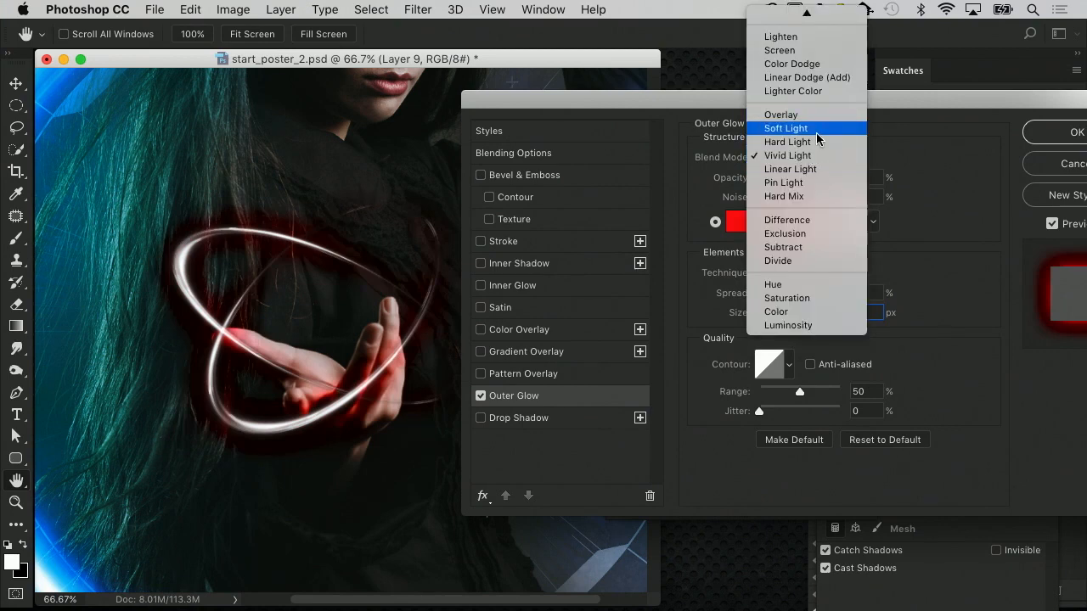
left_click(815, 141)
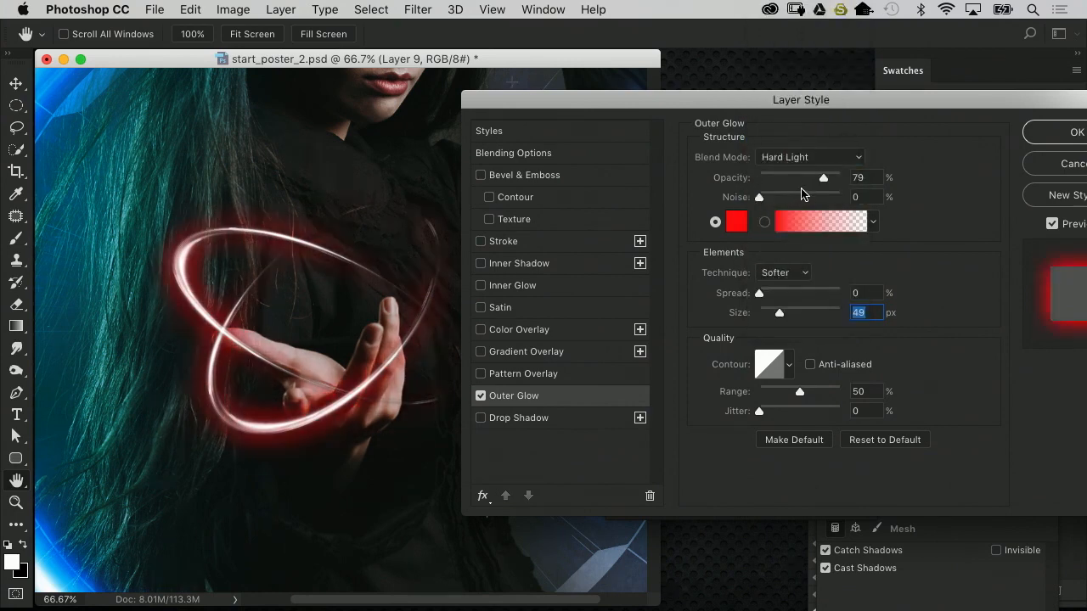
Raise the outer glow's opacity to 100%
left_click_drag(825, 178, 866, 180)
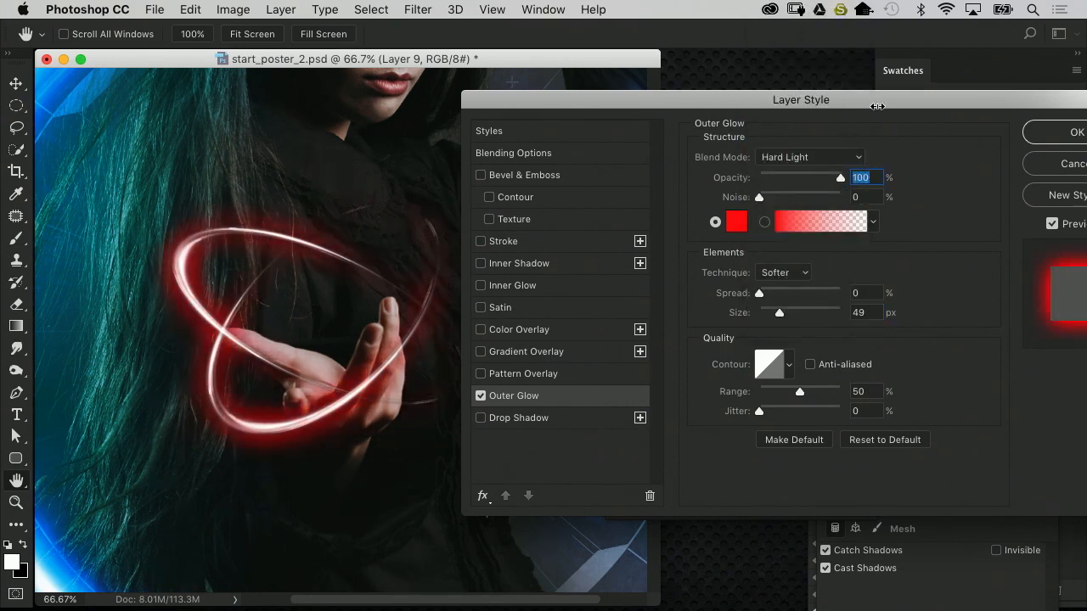
left_click_drag(877, 106, 832, 115)
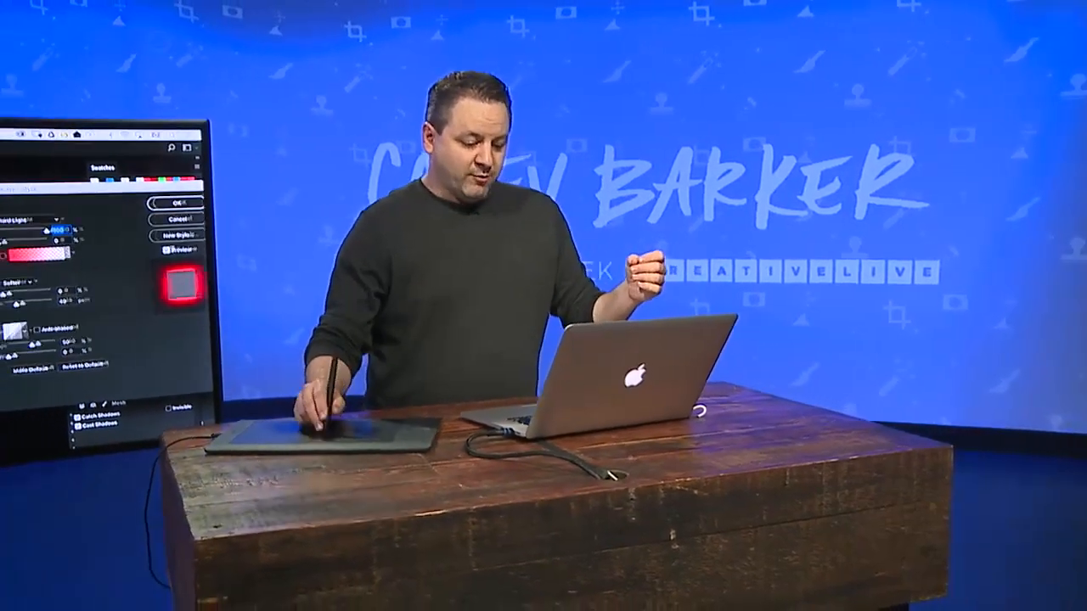
Add a Drop Shadow to the layer style with Normal blending and black as its colour
left_click(19, 343)
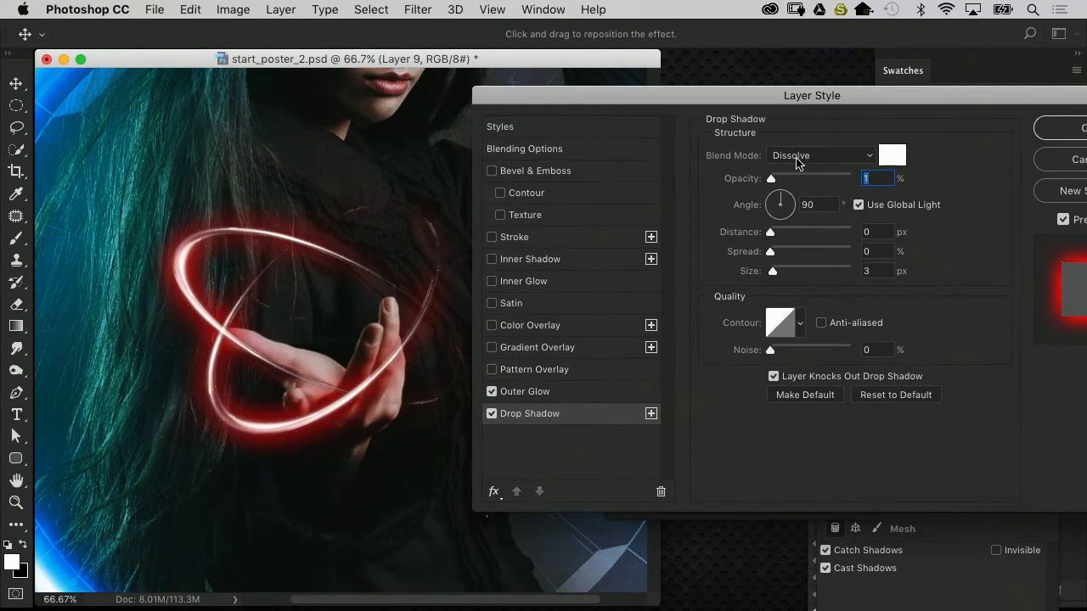
left_click(800, 155)
left_click(802, 138)
left_click(892, 155)
left_click(636, 279)
left_click_drag(605, 302, 536, 324)
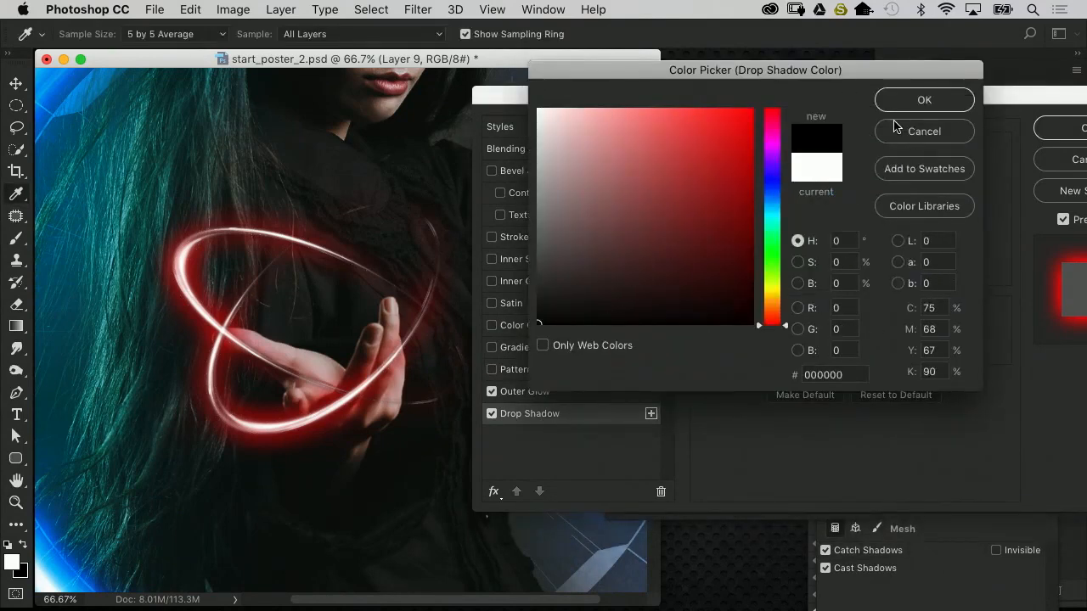
left_click(925, 103)
Change the drop shadow's colour to a light pink
left_click_drag(908, 94, 861, 92)
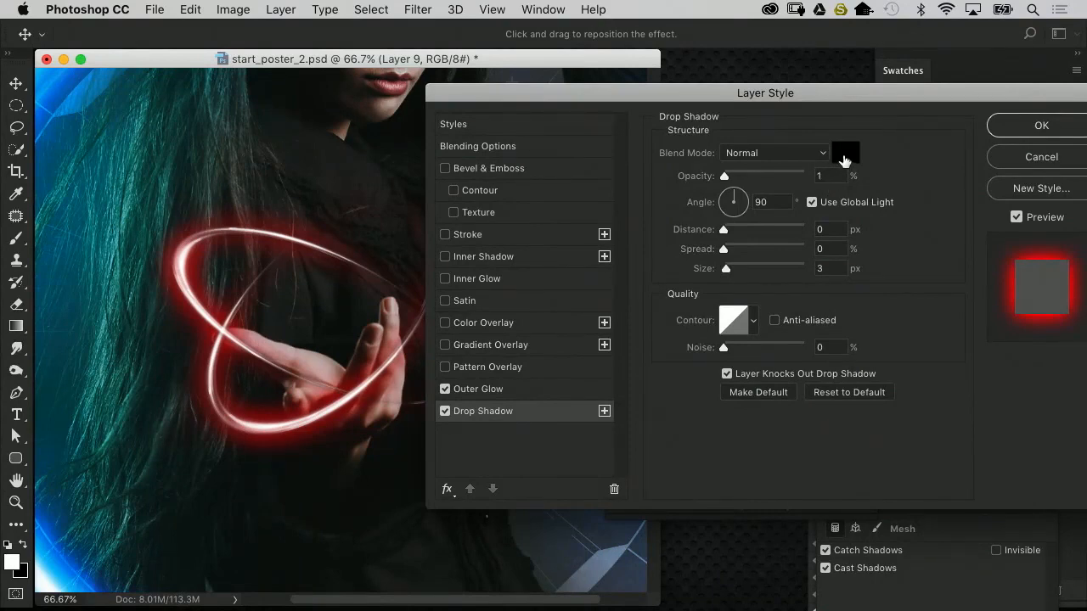
left_click(844, 161)
mouse_move(655, 184)
left_mouse_down()
mouse_move(534, 76)
mouse_move(583, 112)
mouse_move(590, 106)
mouse_move(578, 102)
left_mouse_up()
left_click(900, 102)
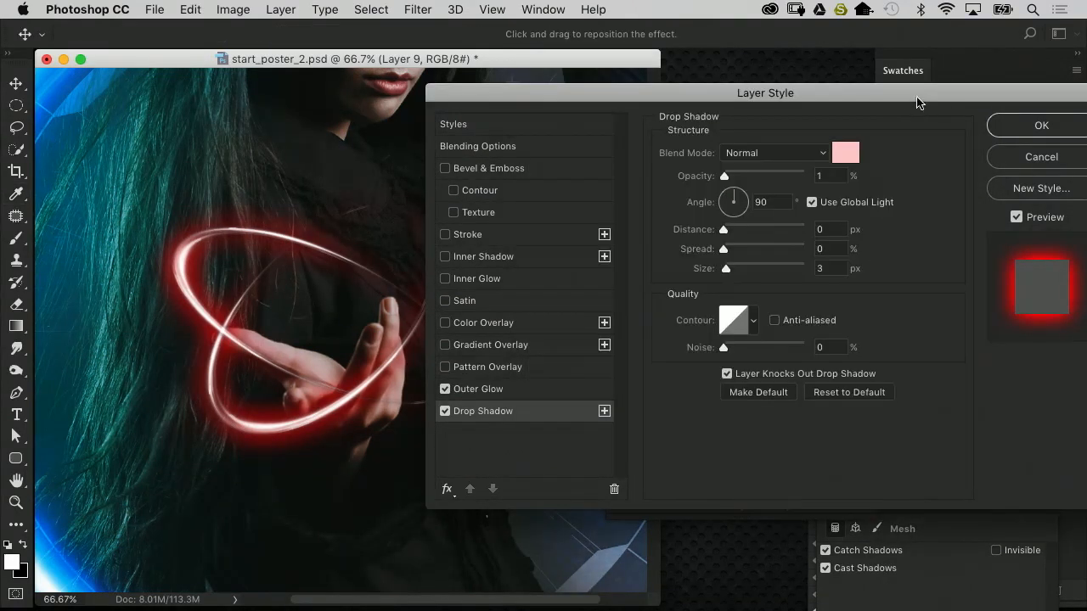
left_click(783, 157)
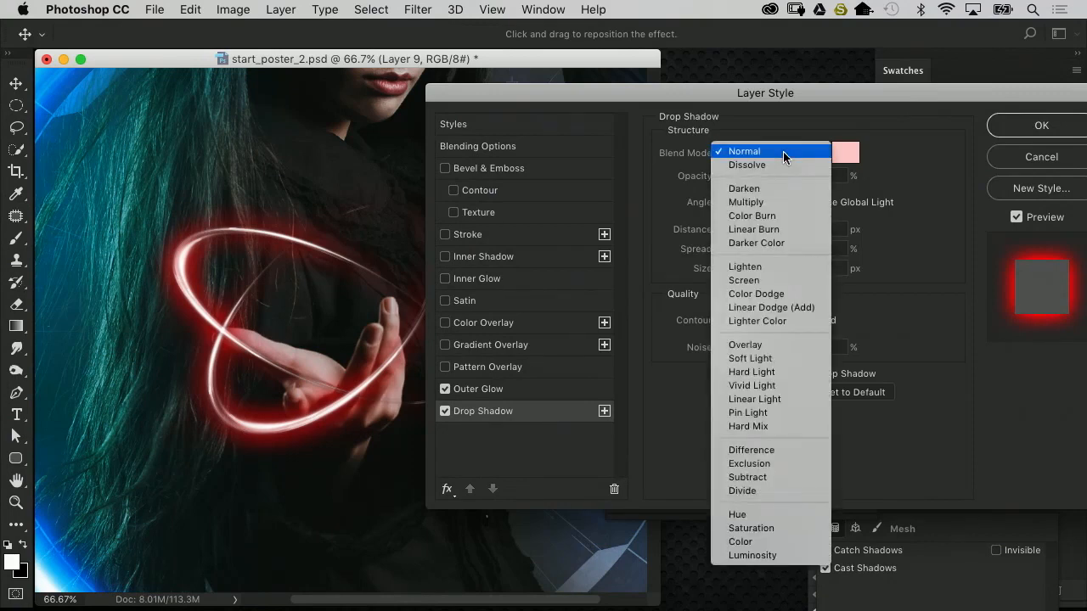
left_click(911, 182)
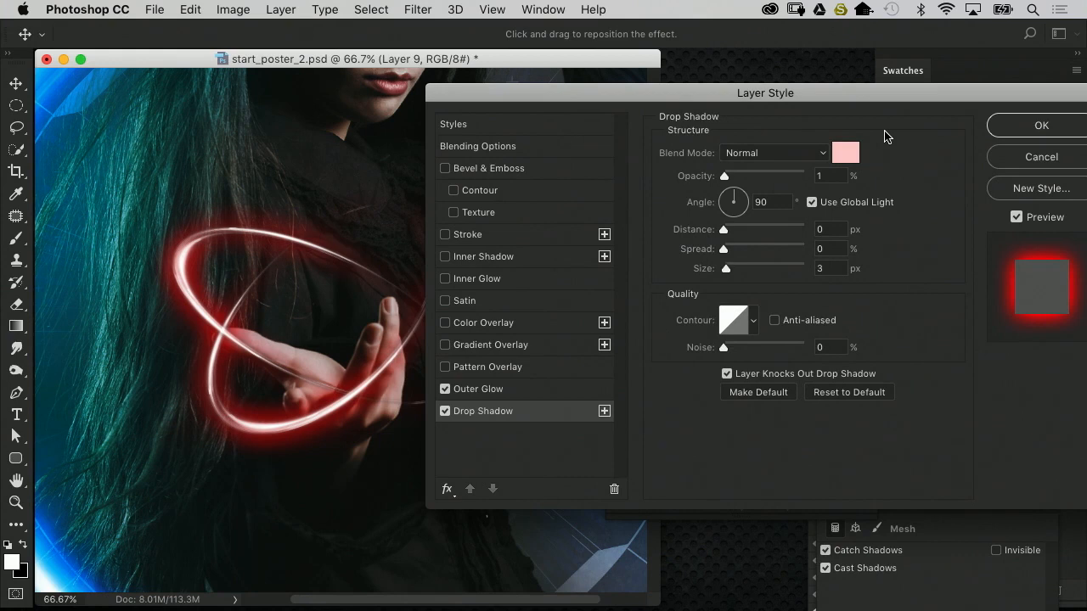
Set the drop shadow's blend mode to Dissolve and its opacity to 19%
left_click(752, 150)
left_click(755, 166)
mouse_move(732, 181)
left_mouse_down()
mouse_move(767, 179)
mouse_move(738, 180)
left_mouse_up()
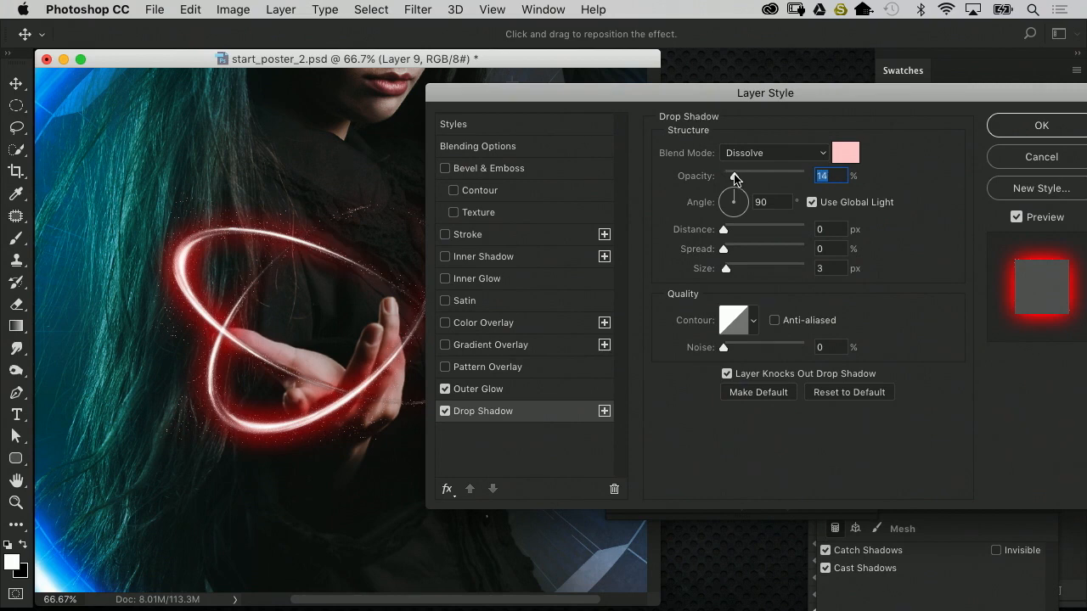
left_click_drag(733, 178, 734, 178)
type("1")
left_click_drag(726, 176, 894, 180)
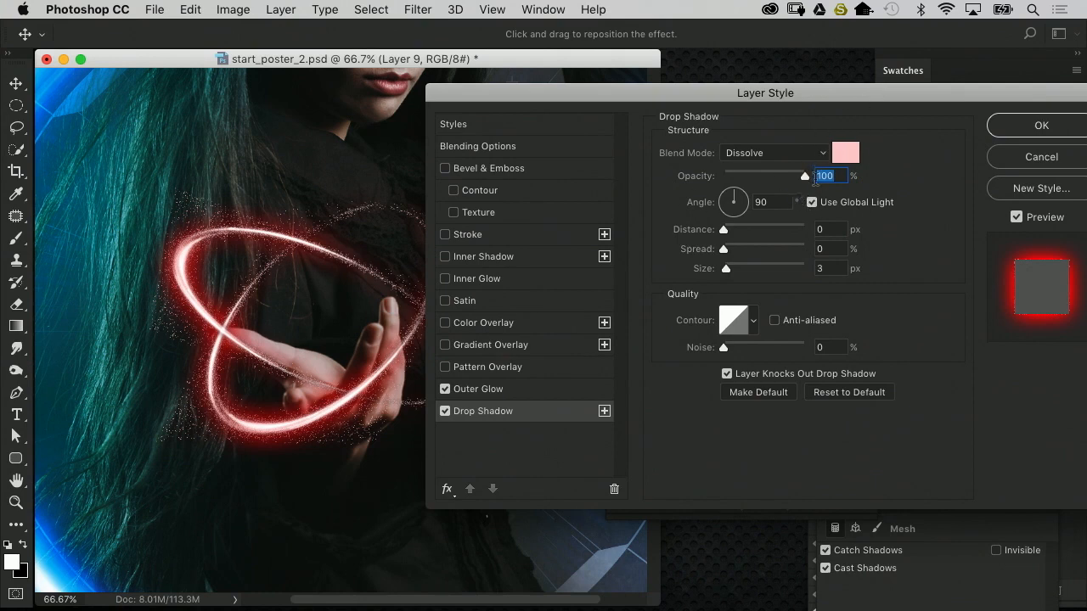
left_click_drag(805, 177, 739, 180)
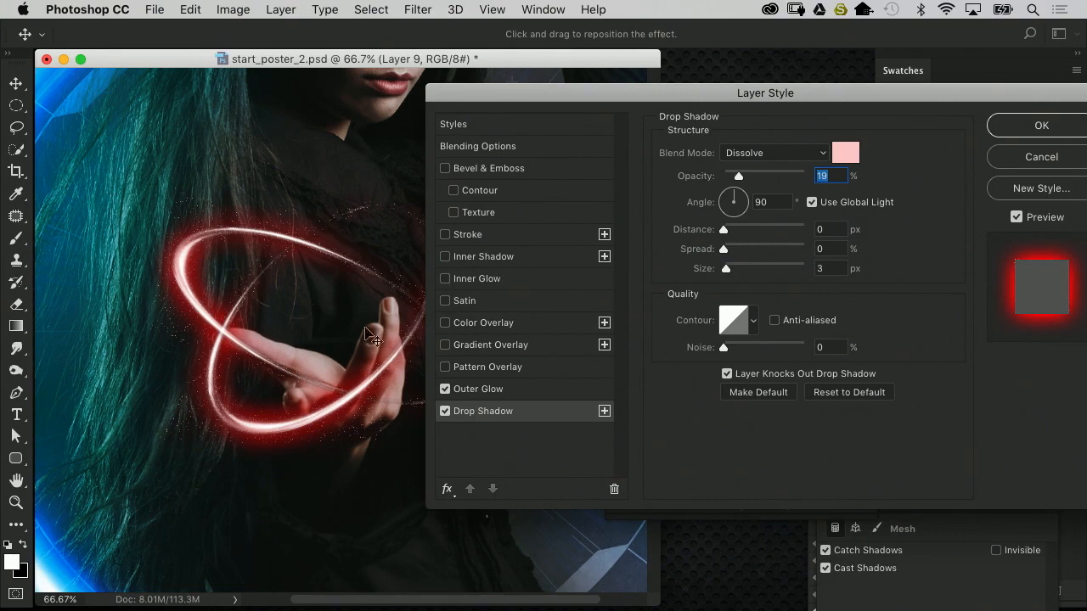
Offset the drop shadow by 4 px at an angle of -14° and reduce its opacity to 7%
mouse_move(337, 343)
left_mouse_down()
mouse_move(274, 346)
mouse_move(315, 368)
mouse_move(323, 326)
mouse_move(298, 371)
mouse_move(229, 374)
mouse_move(322, 342)
left_mouse_up()
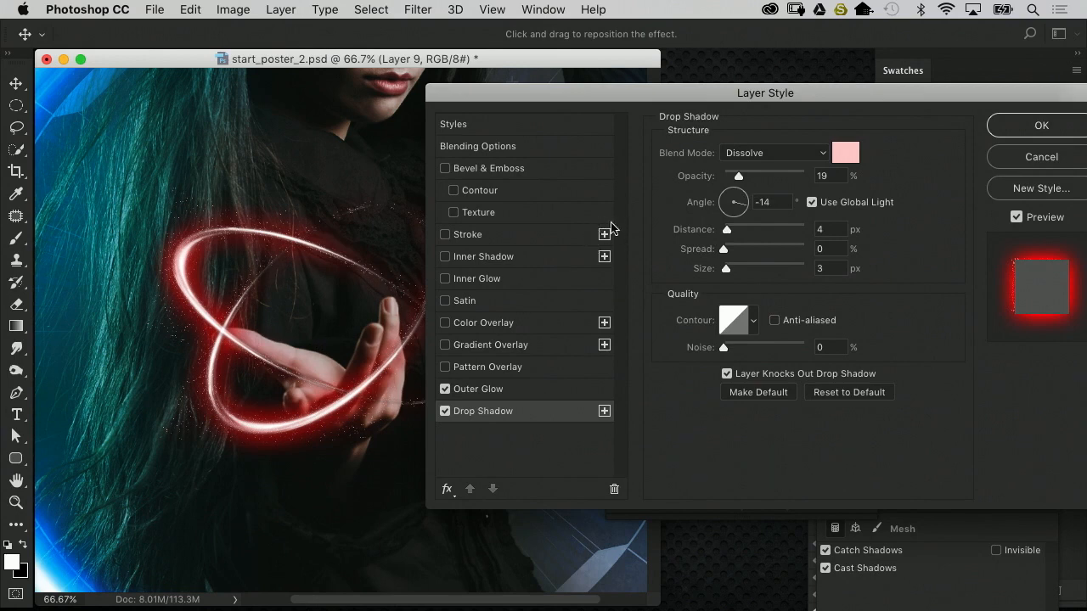
left_click(825, 175)
type("7")
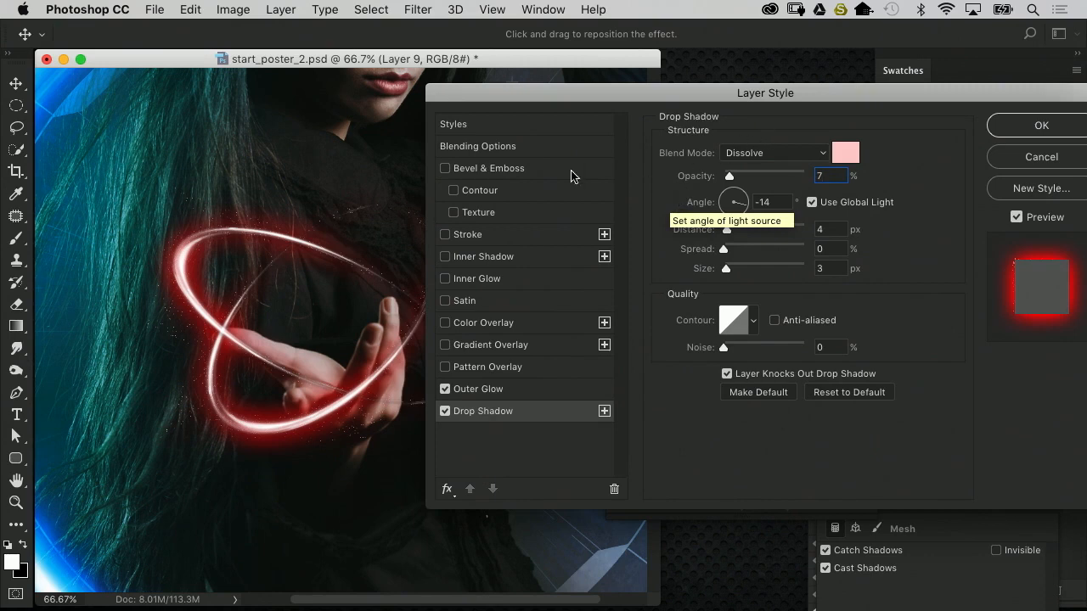
Compare the light rings with and without the drop shadow, keep it enabled and apply the layer style
left_click(444, 411)
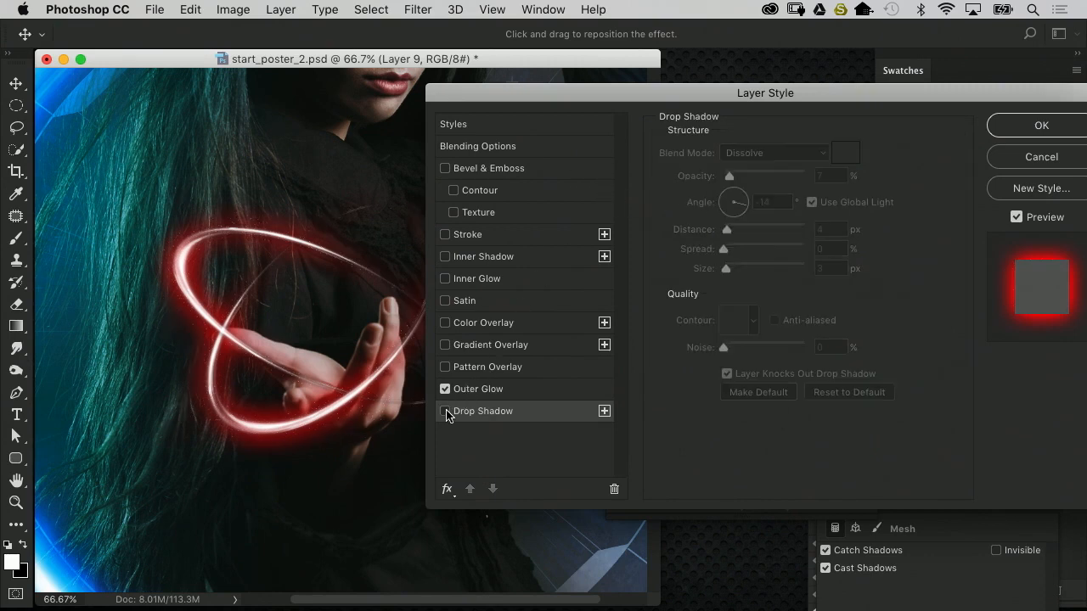
left_click(445, 410)
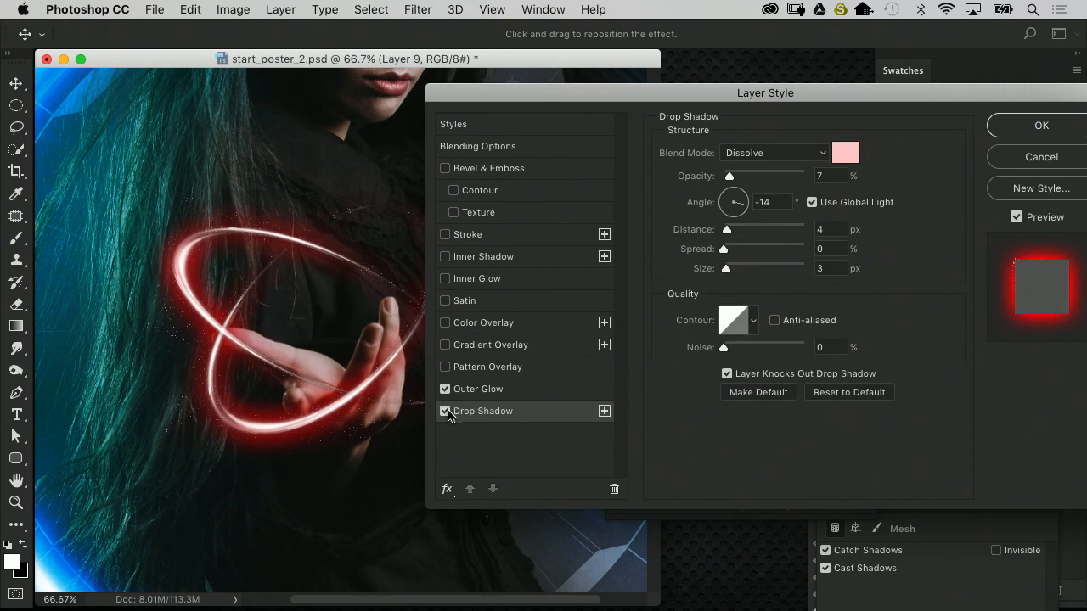
left_click(444, 410)
left_click(444, 411)
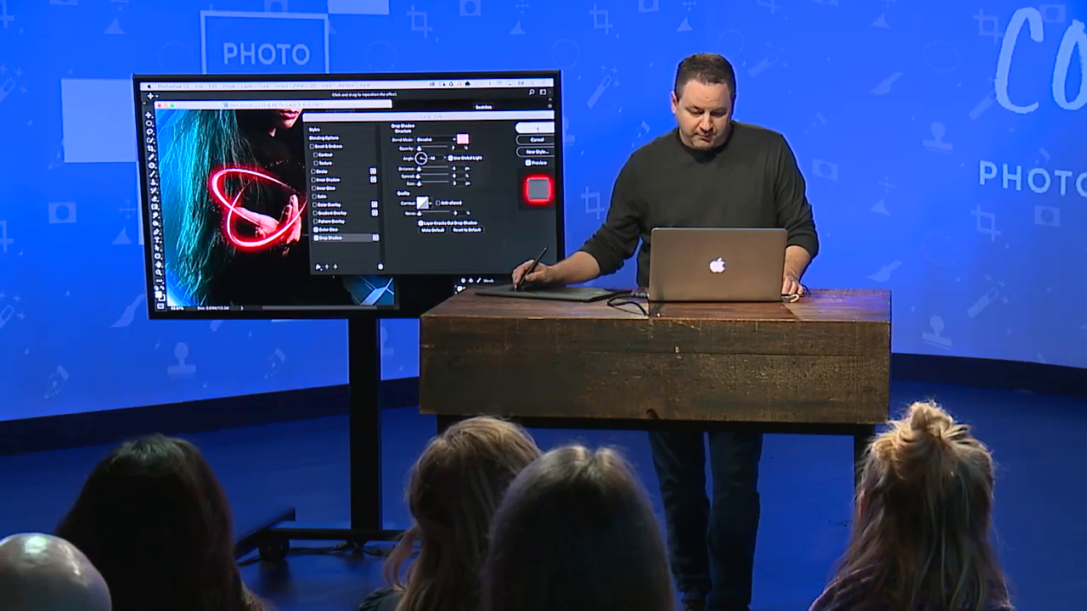
left_click(534, 139)
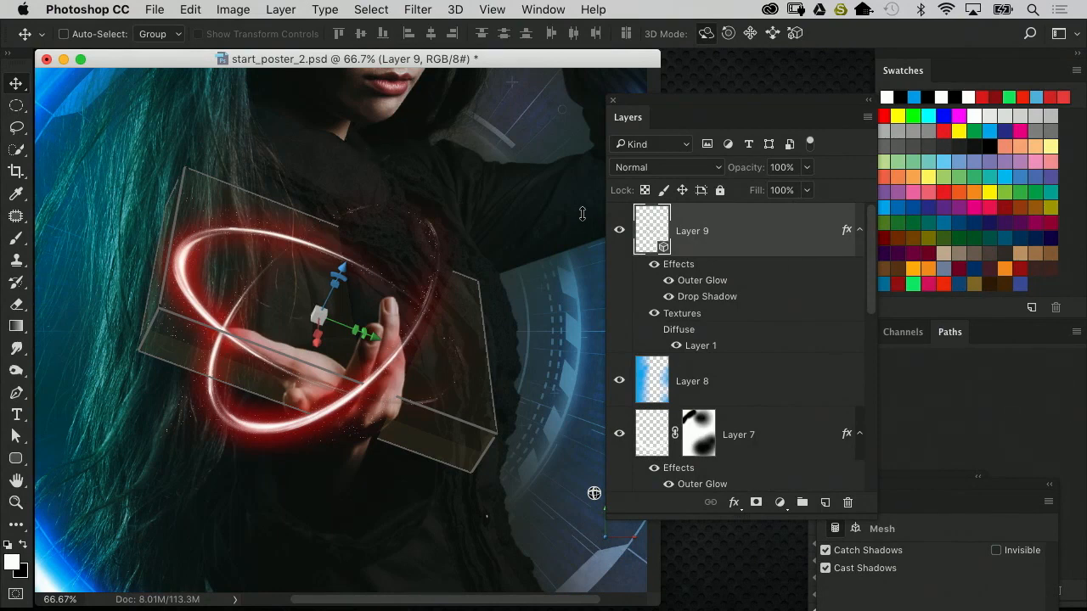
Select the 3D scene's Current View and orbit the camera slightly to turn the light rings around the hand
left_click_drag(806, 110, 688, 507)
left_click_drag(844, 484, 722, 199)
left_click(760, 297)
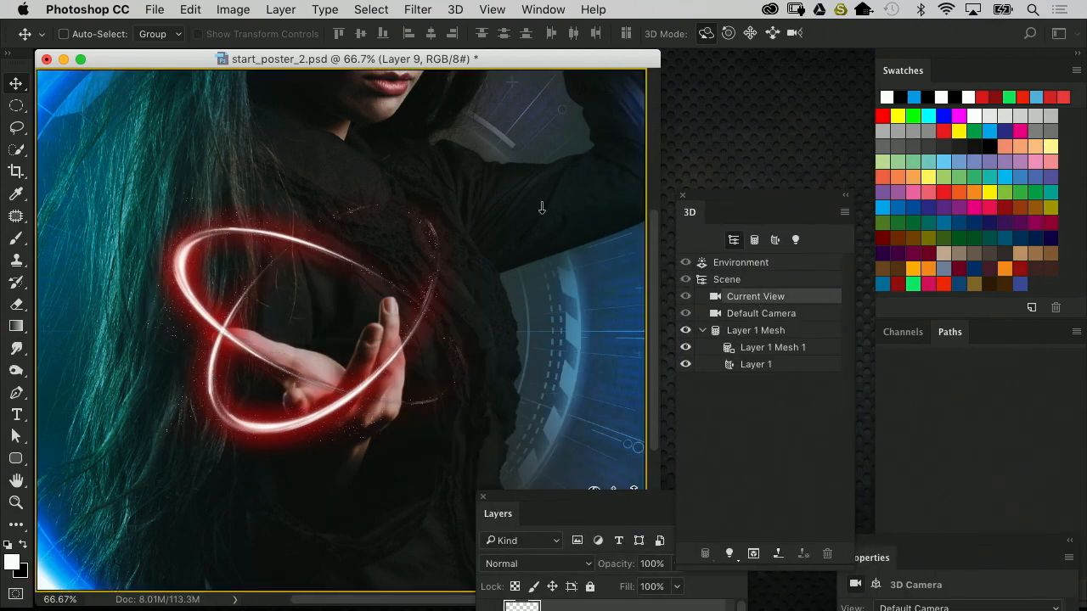
left_click_drag(541, 207, 746, 77)
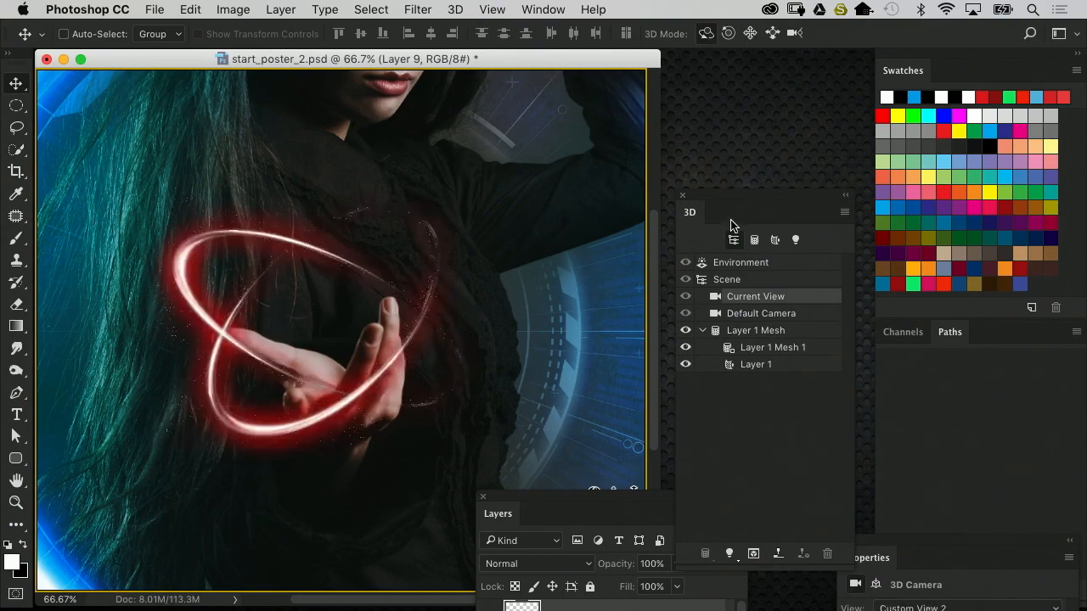
left_click(728, 34)
mouse_move(515, 209)
left_mouse_down()
mouse_move(569, 208)
mouse_move(562, 174)
mouse_move(520, 213)
left_mouse_up()
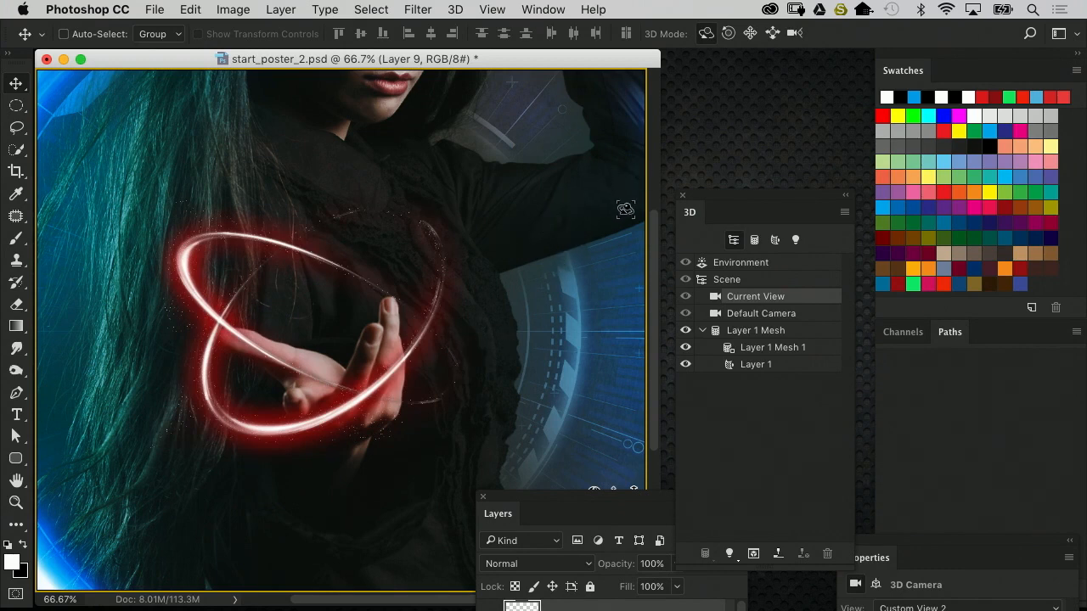
Create a new empty layer above Layer 9 and activate the Gradient tool
key("super")
key("super+minus")
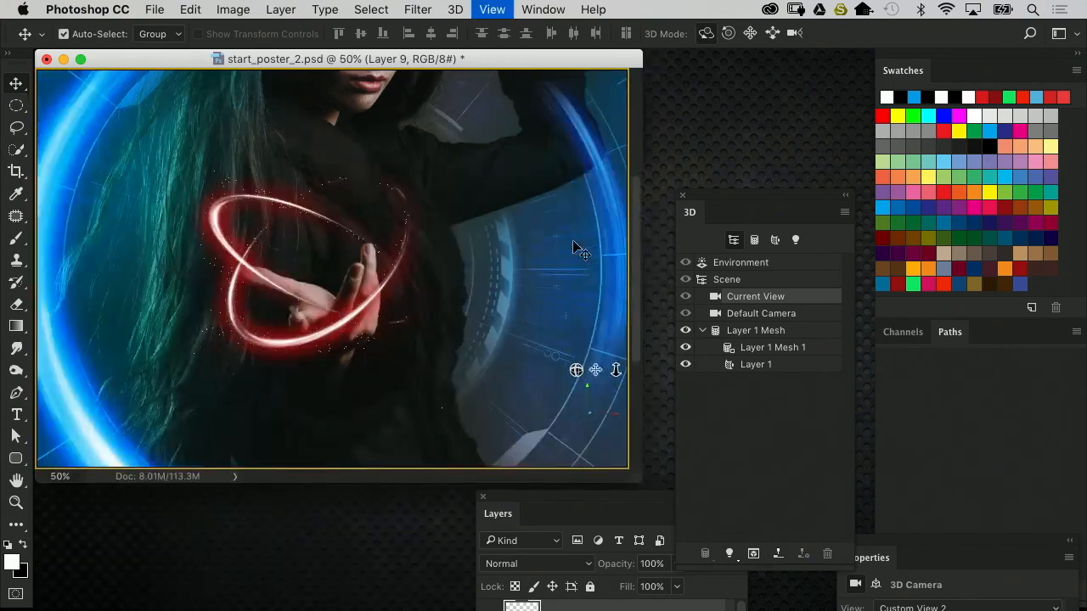
key("super+plus")
left_click_drag(714, 190, 721, 158)
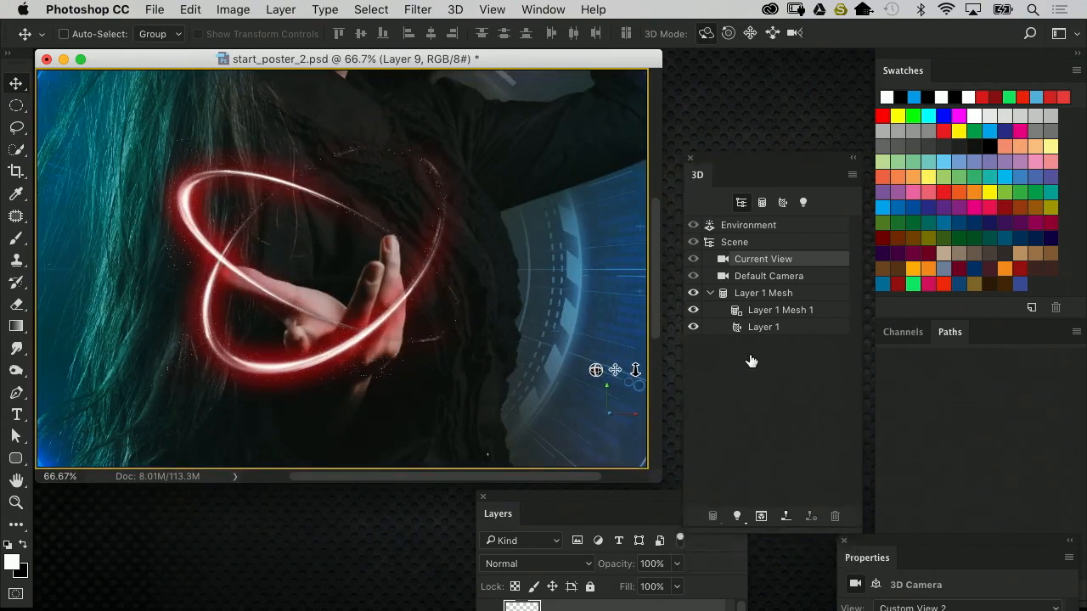
left_click_drag(838, 542, 686, 158)
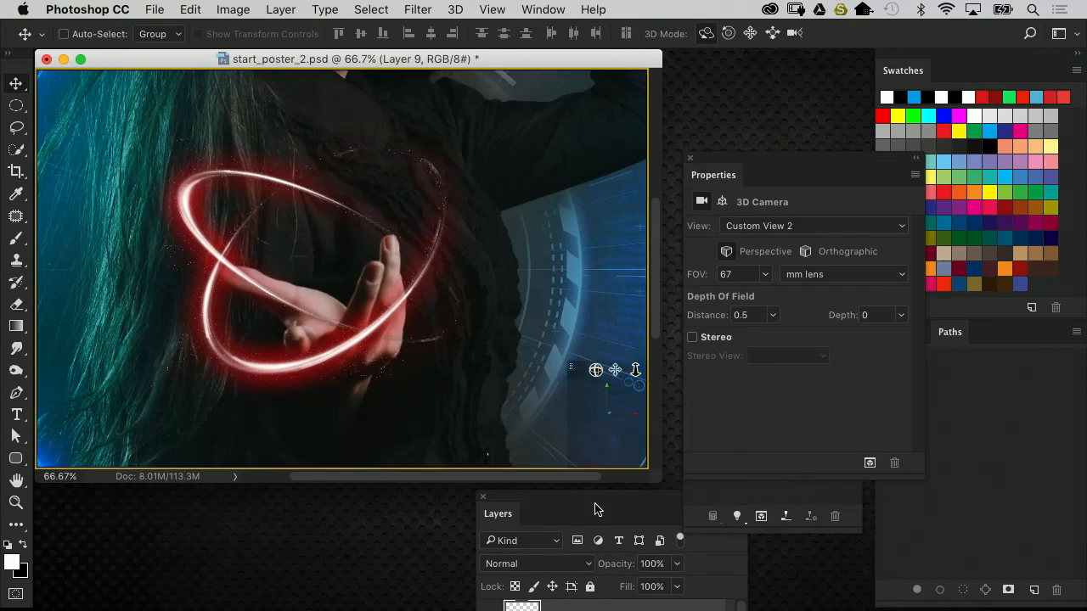
left_click_drag(595, 511, 793, 173)
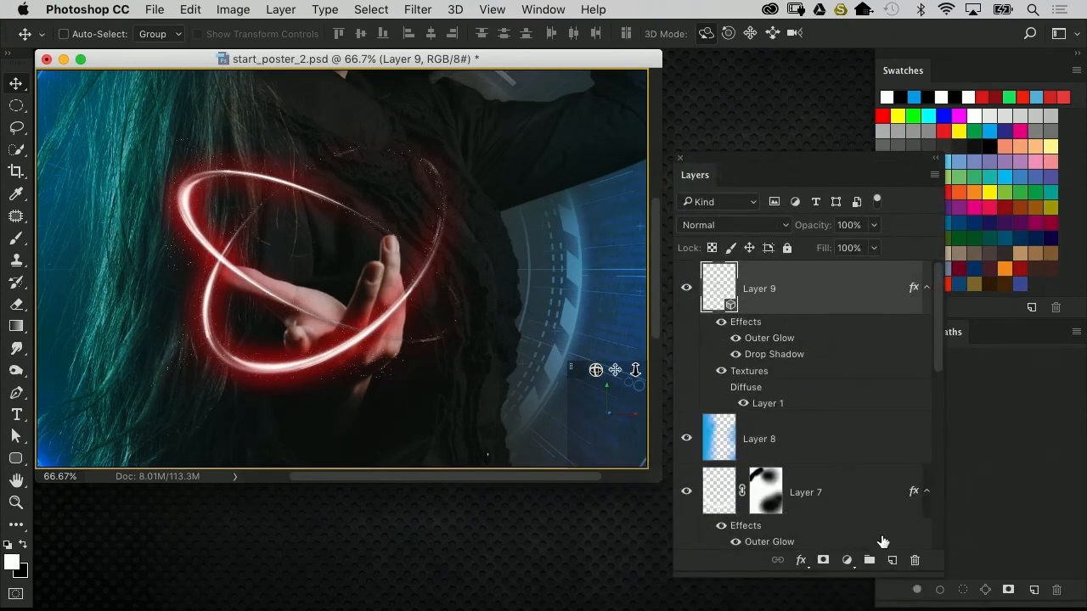
left_click(892, 560)
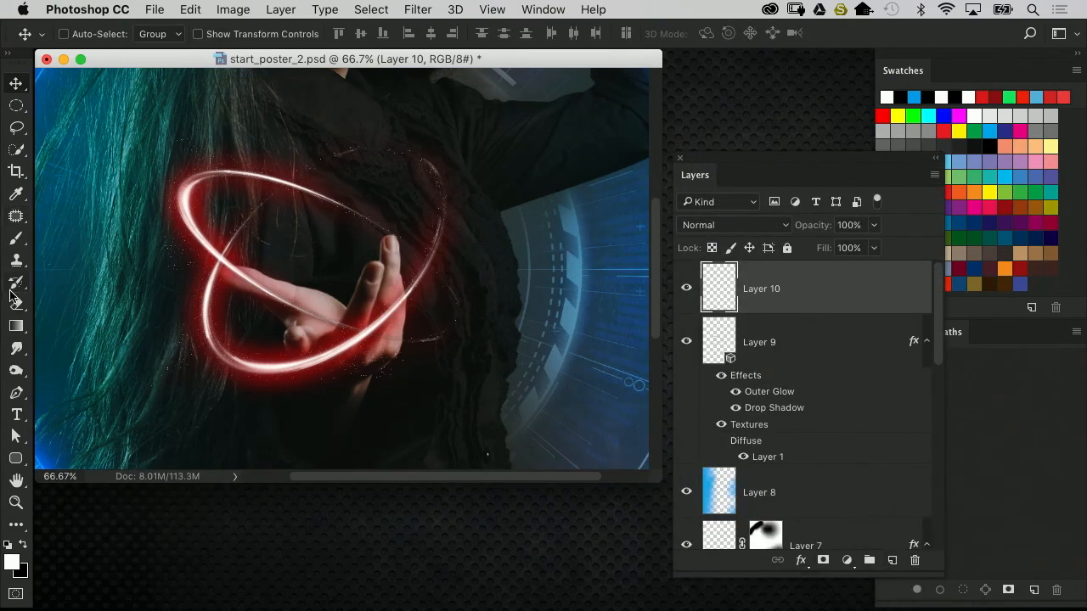
left_click_drag(16, 325, 58, 326)
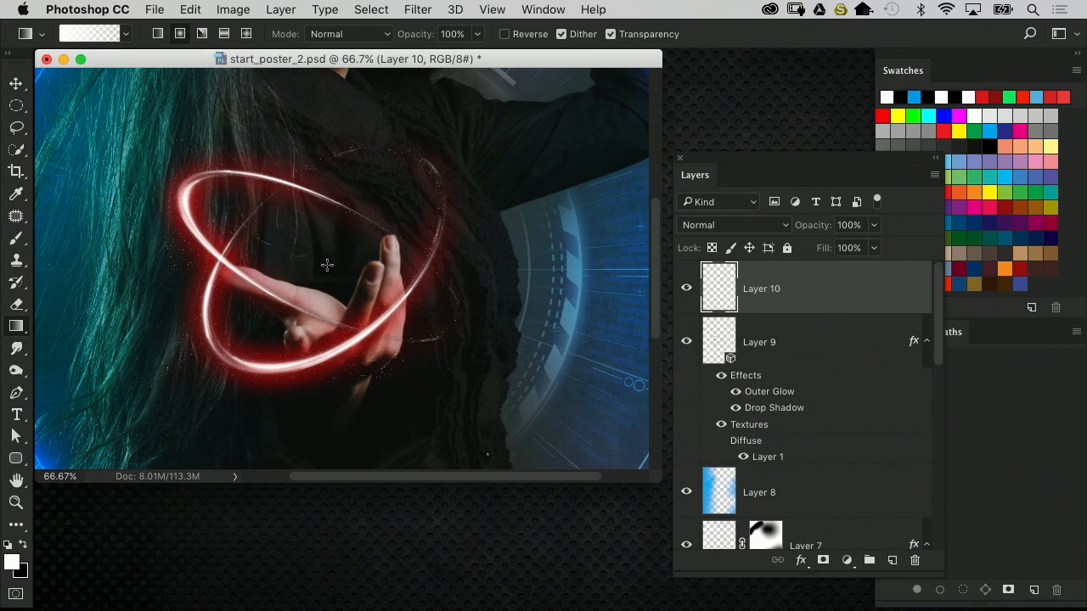
Draw a white radial gradient glow above the woman's palm on Layer 10 and copy Layer 9's layer effects onto it
left_click_drag(326, 262, 311, 299)
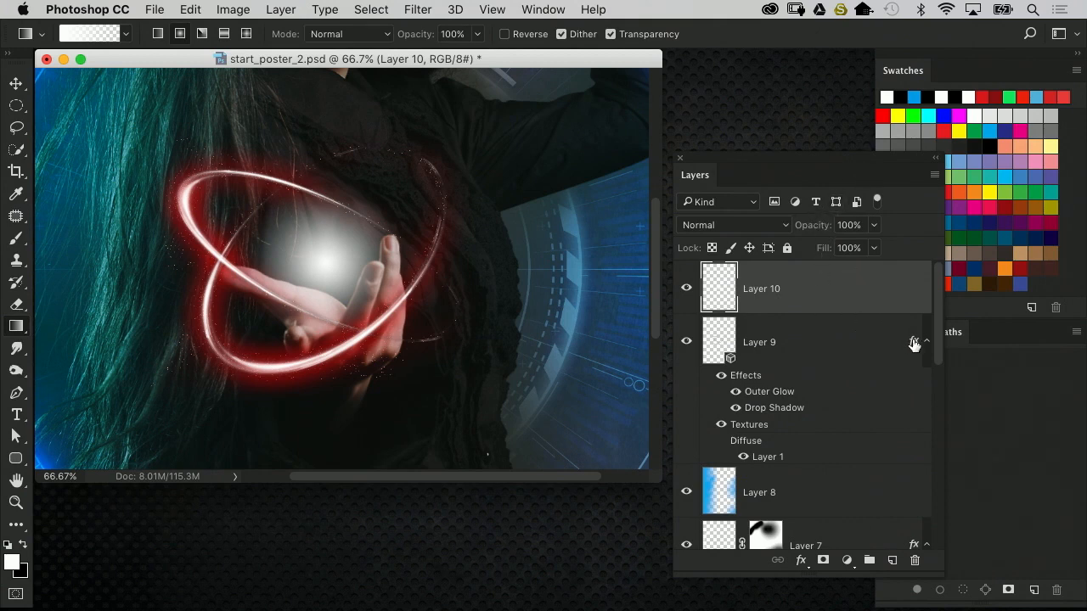
left_click_drag(912, 343, 895, 290)
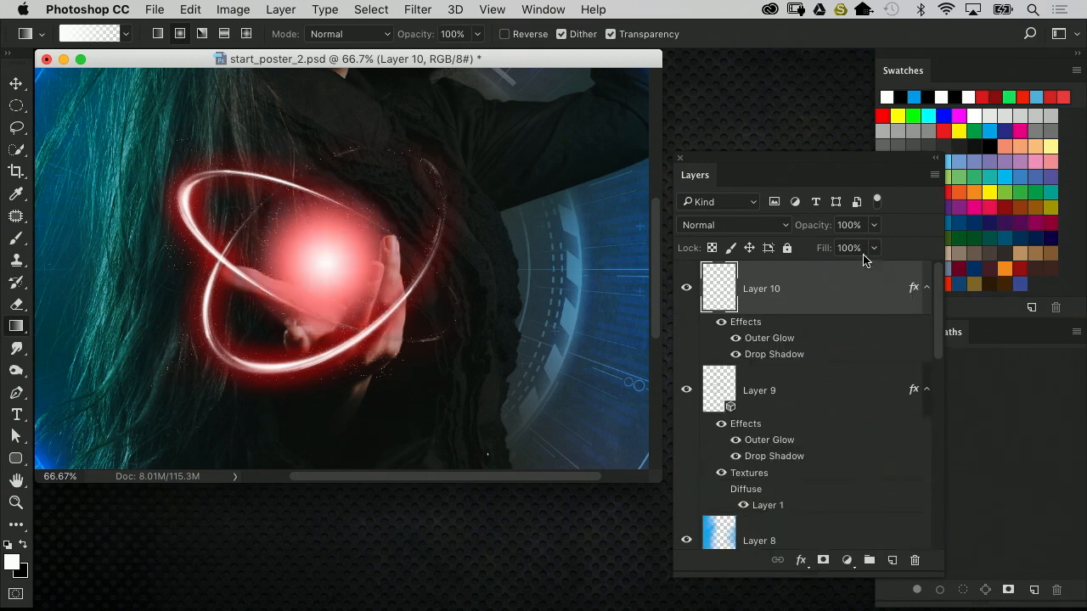
Scale the glowing orb on Layer 10 down slightly with Free Transform
key("super+t")
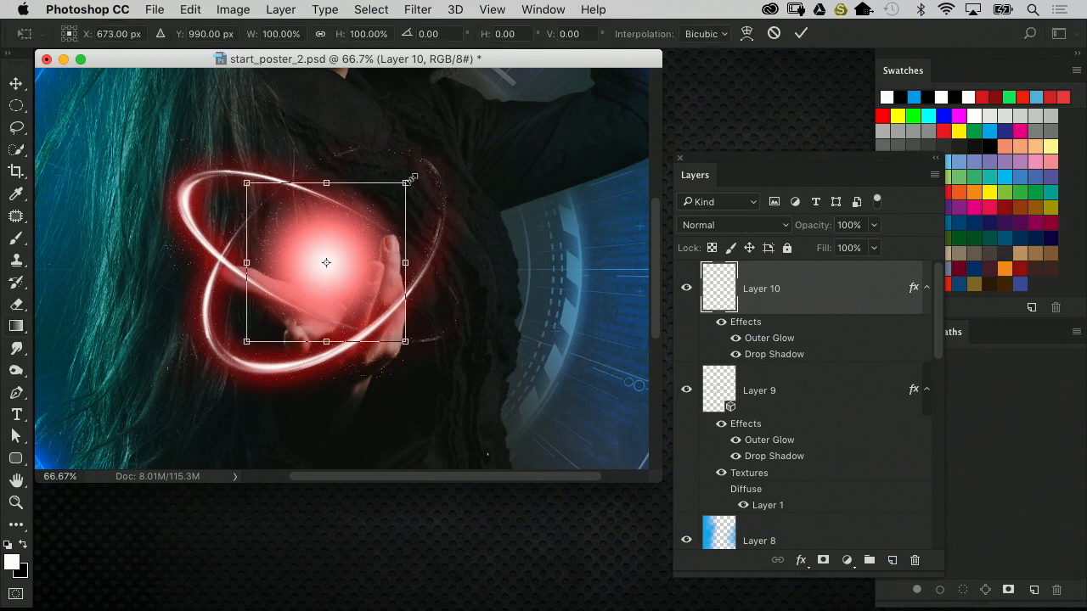
left_click_drag(411, 179, 383, 188)
key("Return")
key("super+minus")
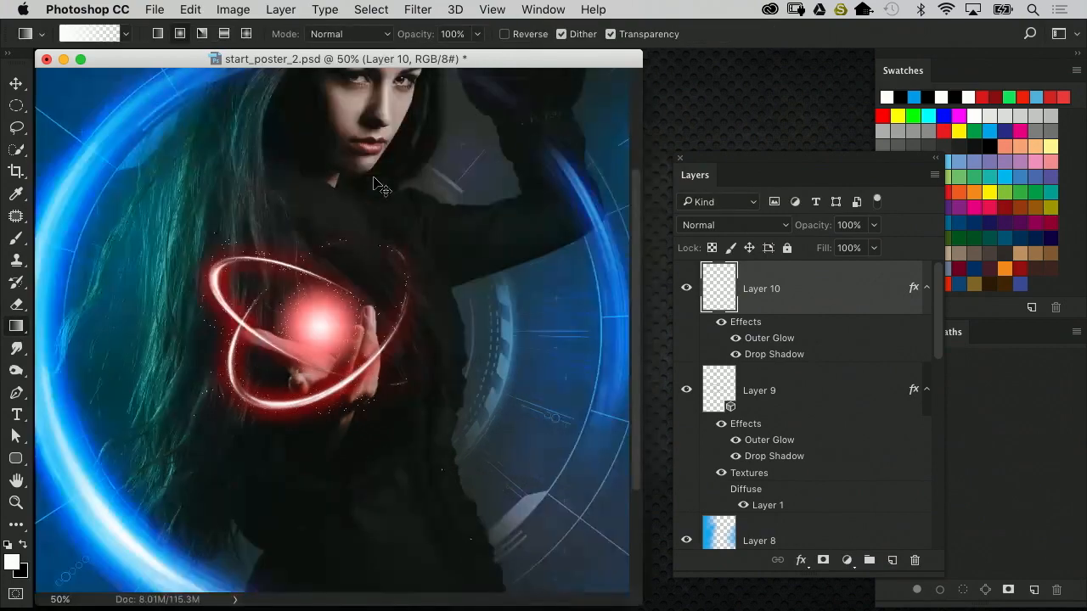
key("super+minus")
key("super+minus")
left_click_drag(319, 62, 372, 72)
Select the light rings' Layer 9 and activate the Move tool
left_click(720, 393)
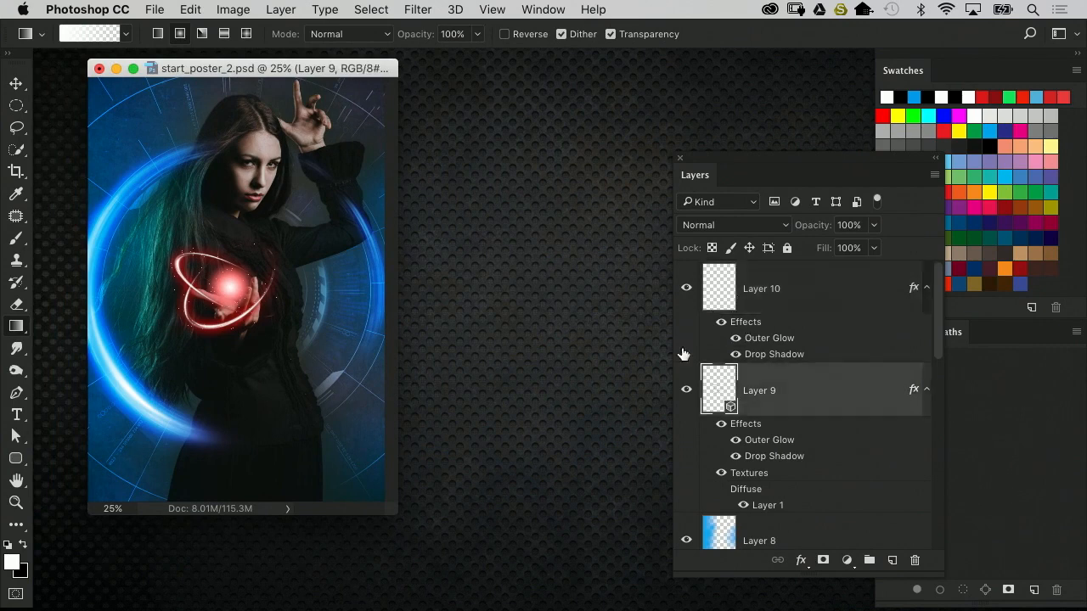
left_click(16, 83)
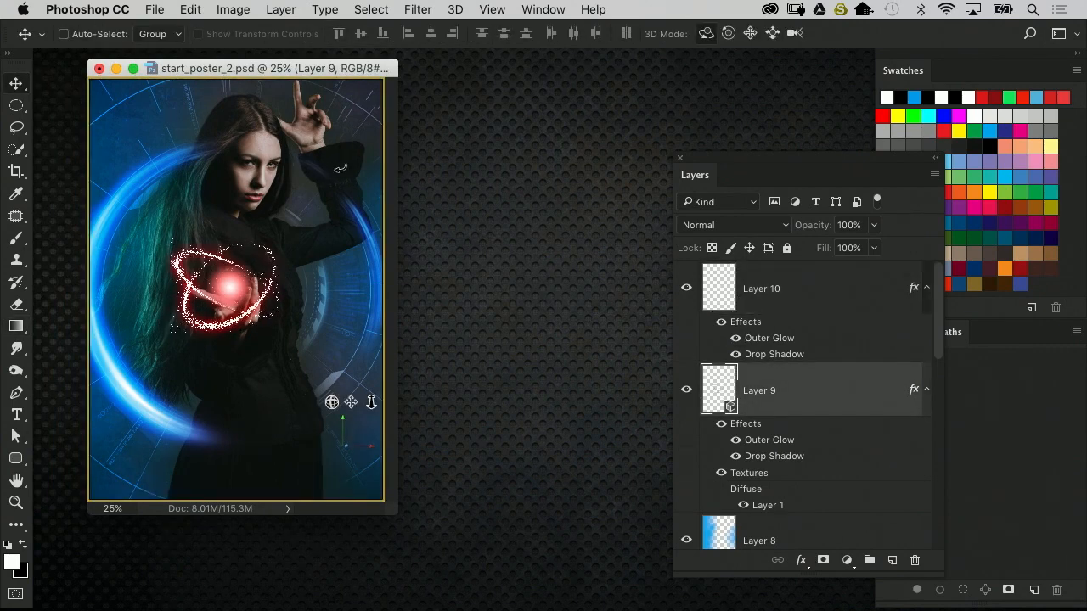
key("super+plus")
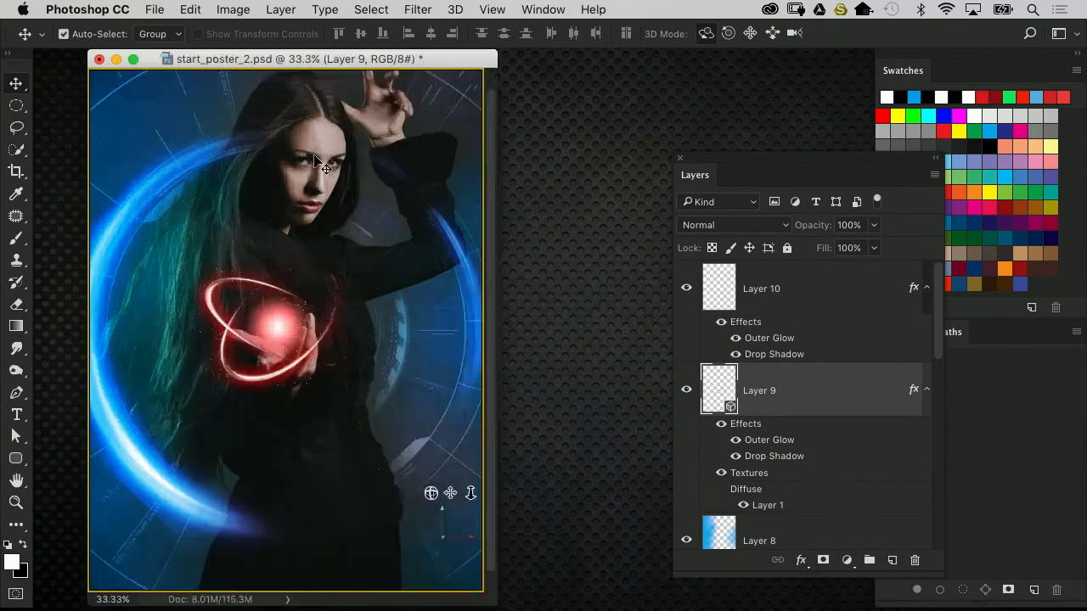
left_click_drag(456, 61, 492, 64)
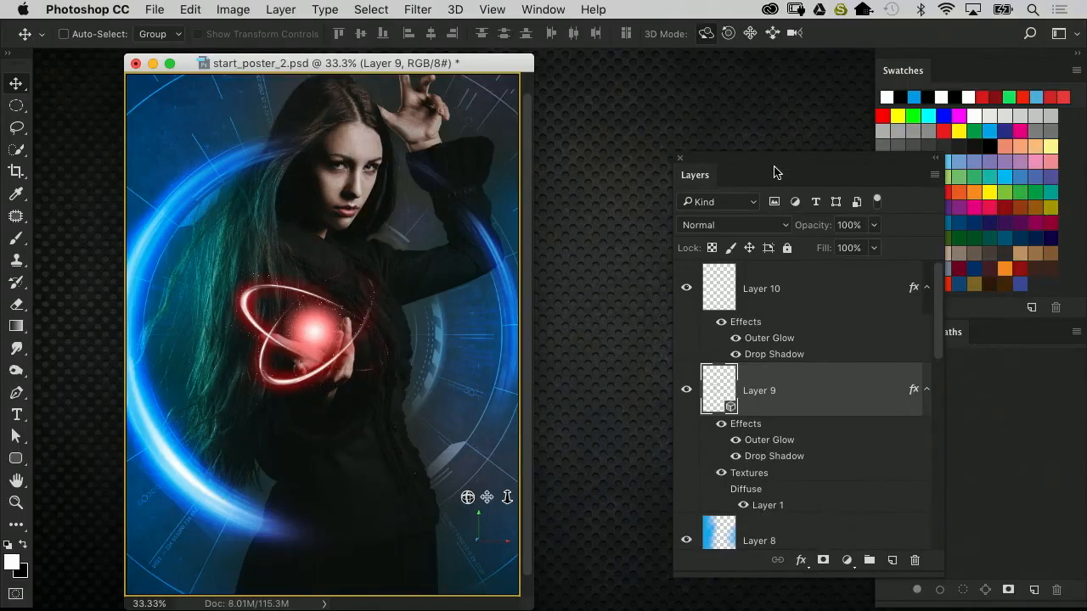
Create a new empty layer above Layer 10 and collapse the effects lists of Layer 9 and Layer 10
left_click_drag(774, 173, 691, 161)
left_click(740, 283)
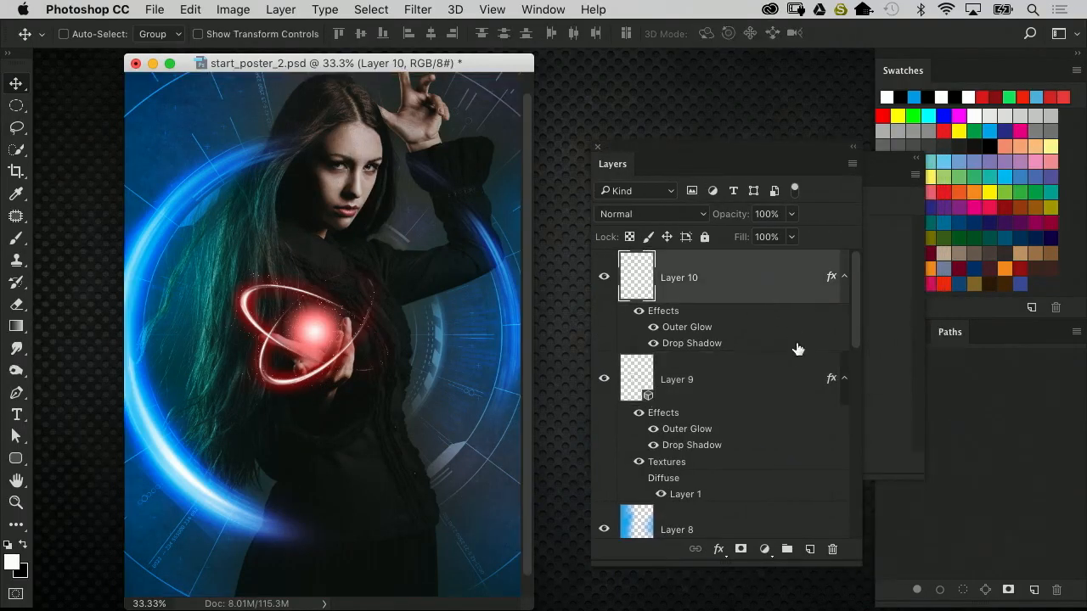
left_click(811, 549)
left_click_drag(718, 148, 676, 101)
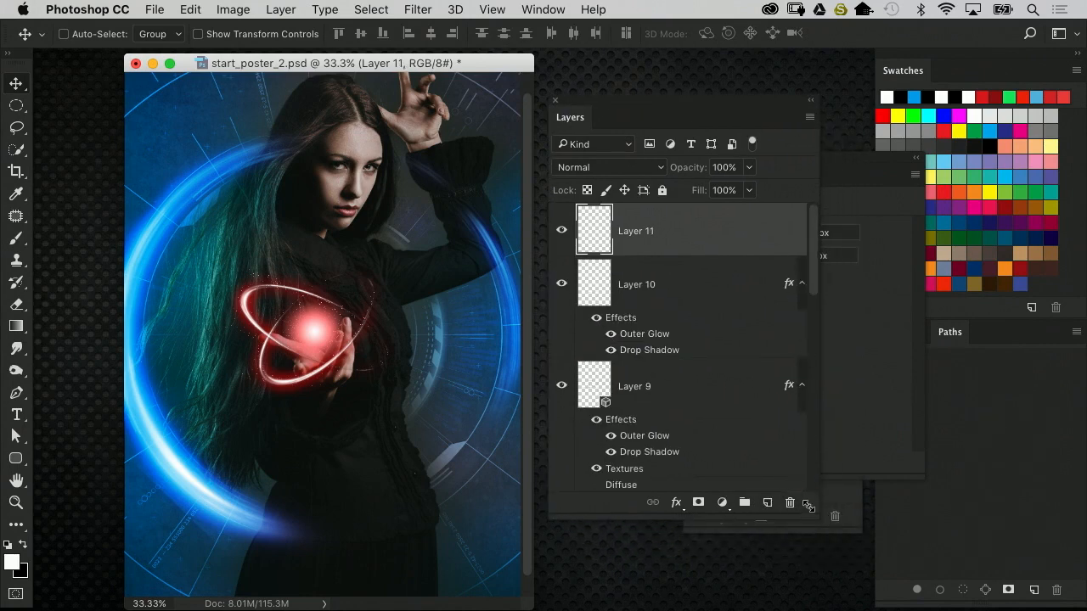
left_click_drag(808, 507, 810, 580)
left_click(803, 385)
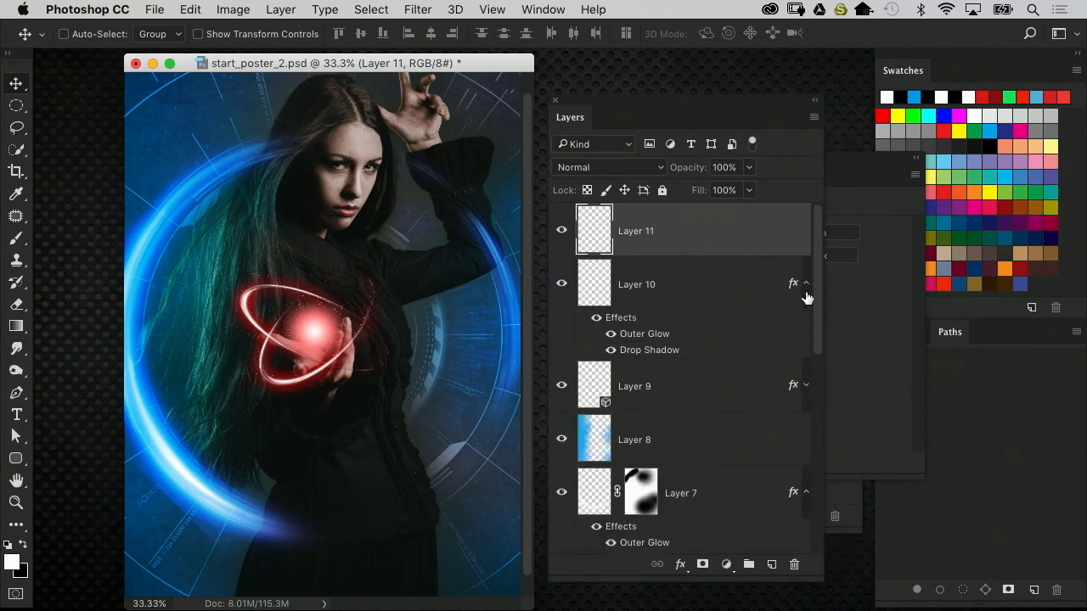
left_click(805, 286)
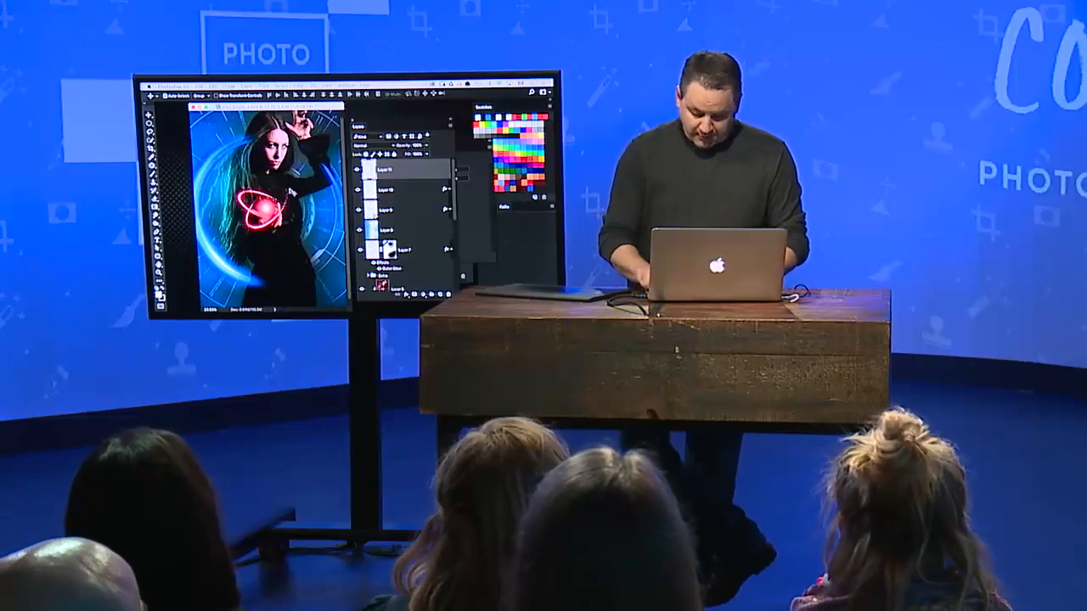
Activate the Brush tool and choose the 1300 px scattered speckle brush preset
key("super+plus")
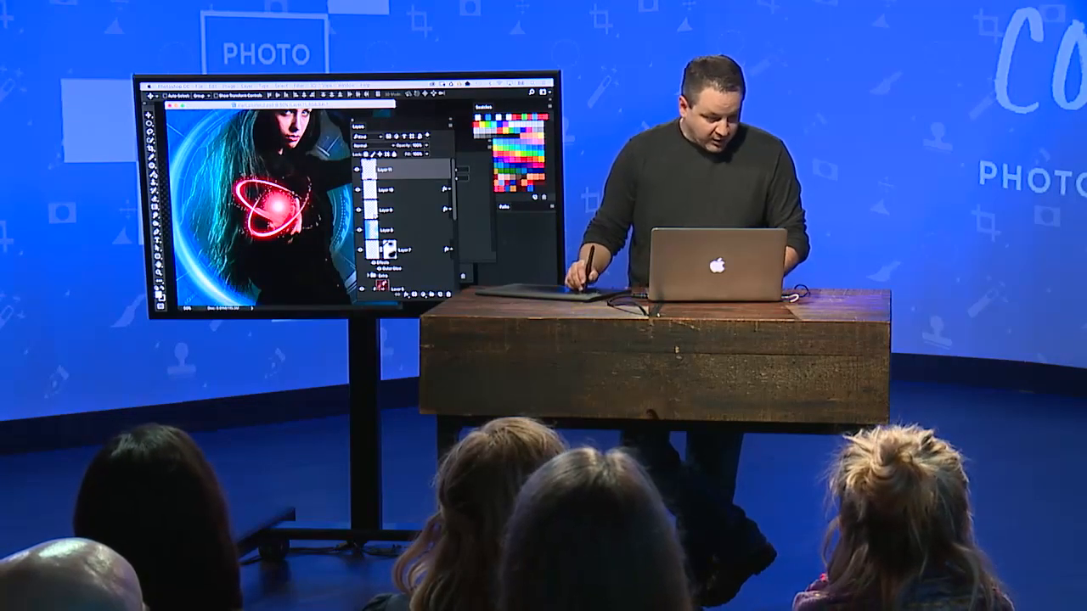
key("b")
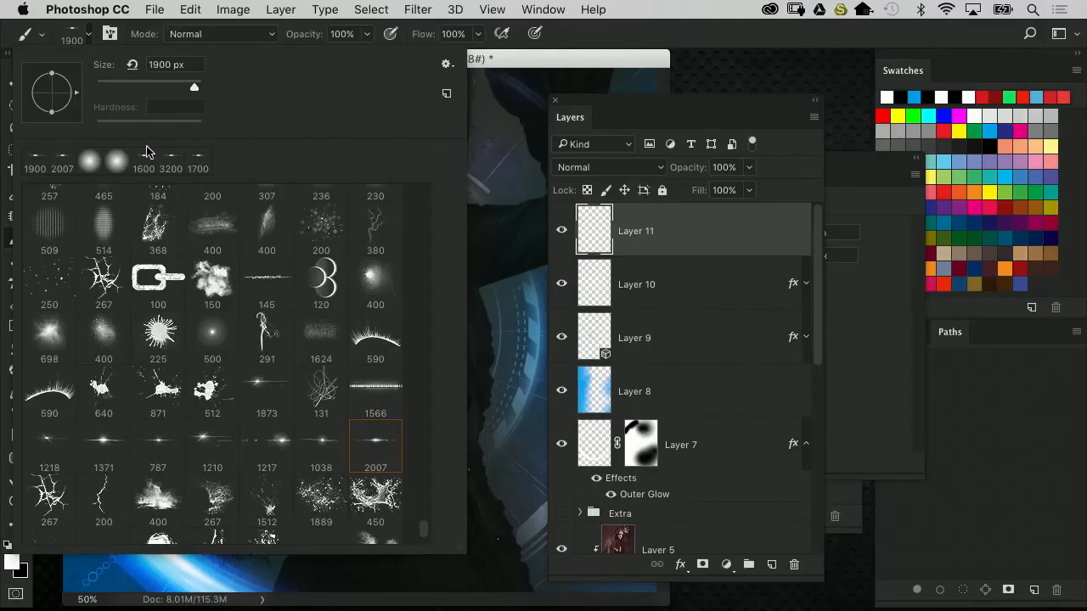
scroll(425, 542, "down", 5)
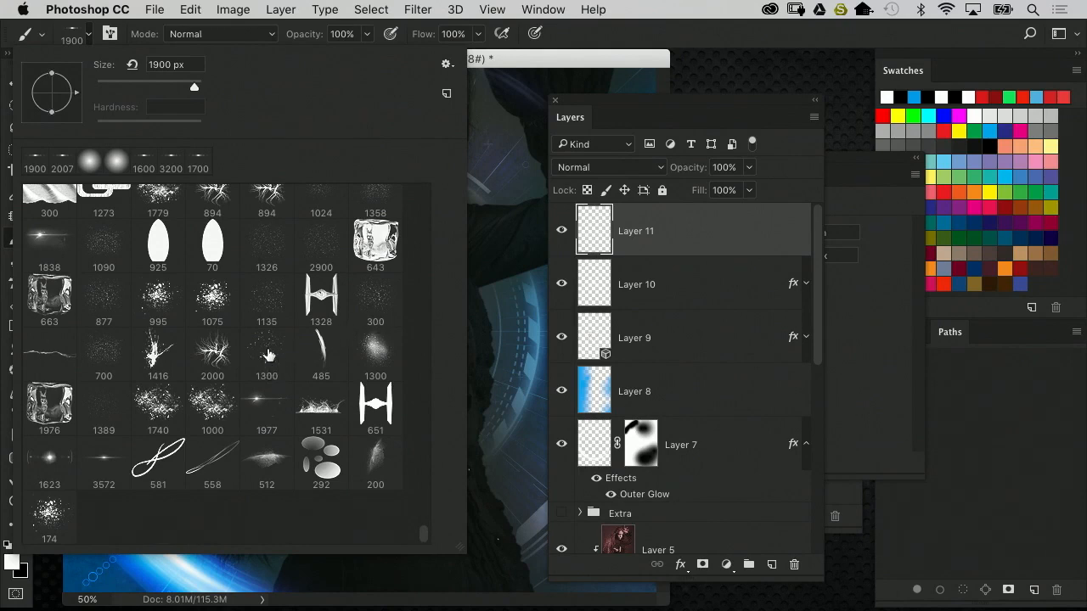
left_click(267, 355)
left_click(538, 66)
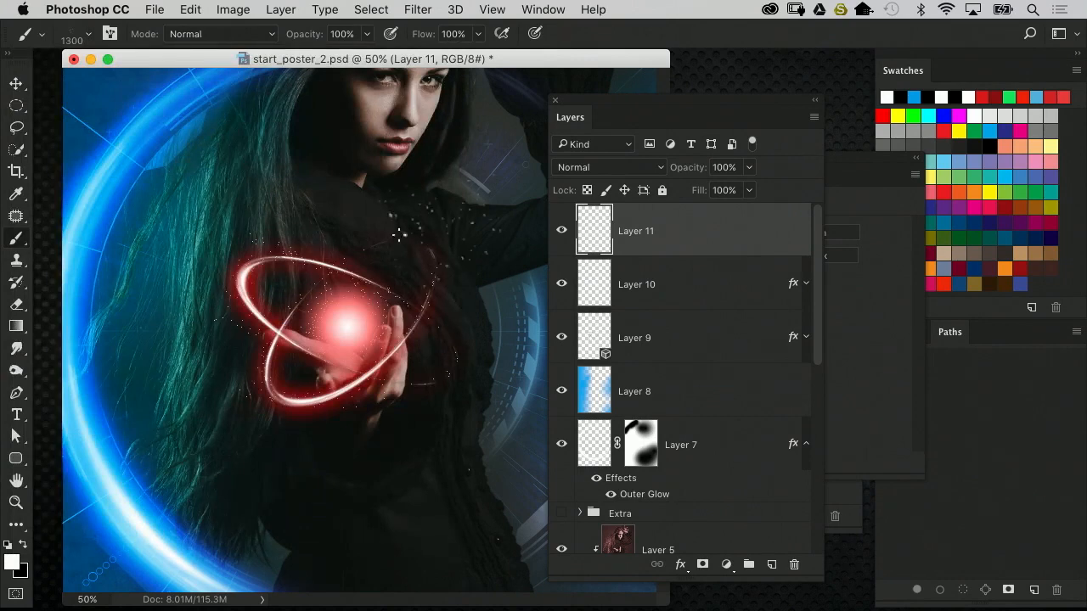
Reduce the speckle brush size to 500 px and clear the test specks from Layer 11
key("super+z")
key("super+minus")
key("bracketleft")
key("bracketleft")
key("bracketleft")
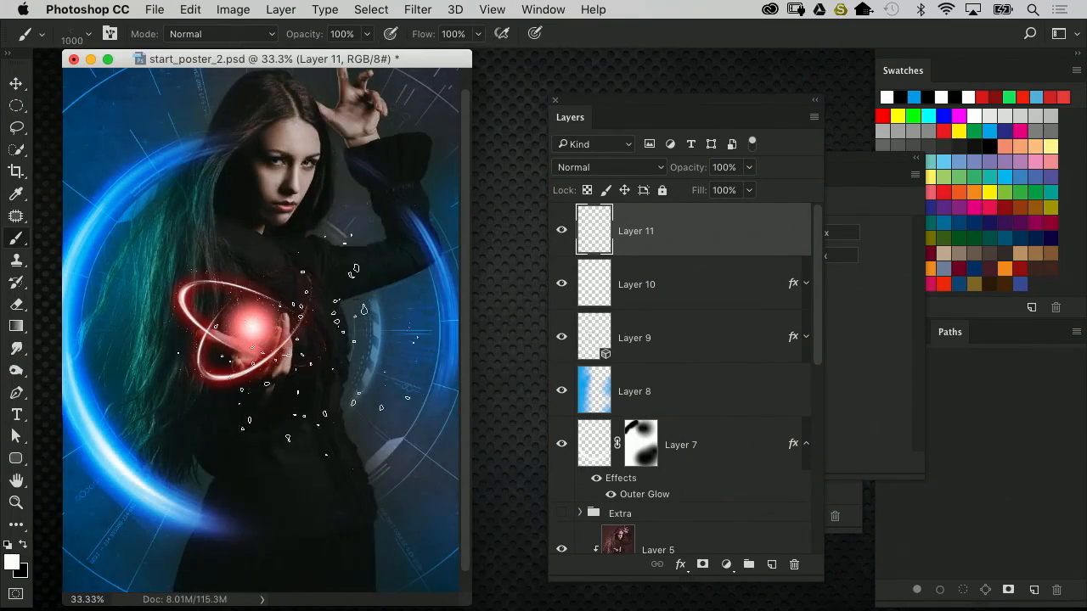
key("bracketleft")
key("bracketleft")
key("bracketleft")
key("bracketleft")
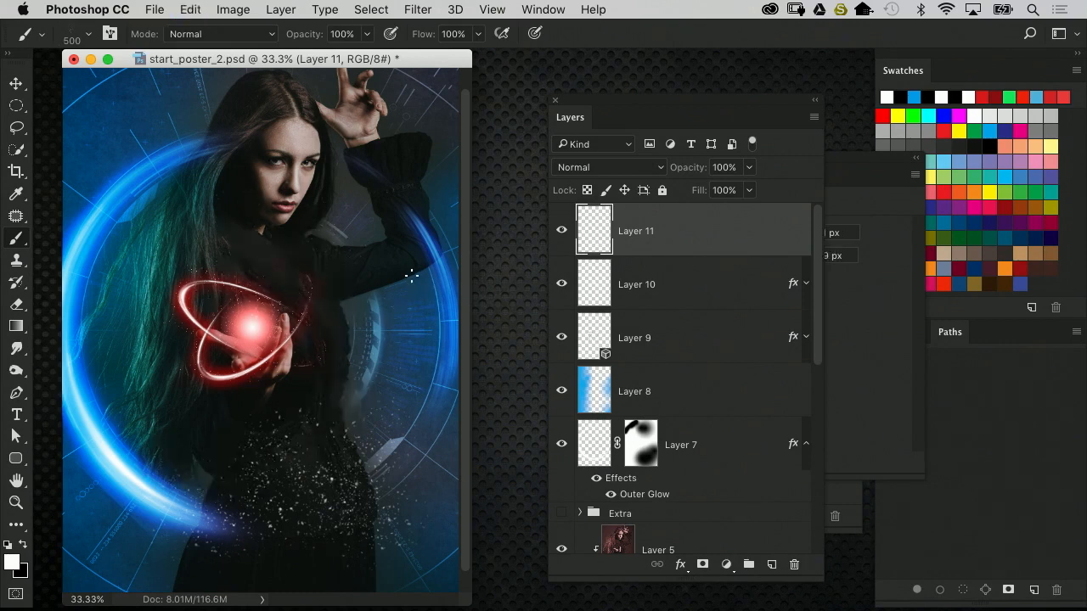
key("super+a")
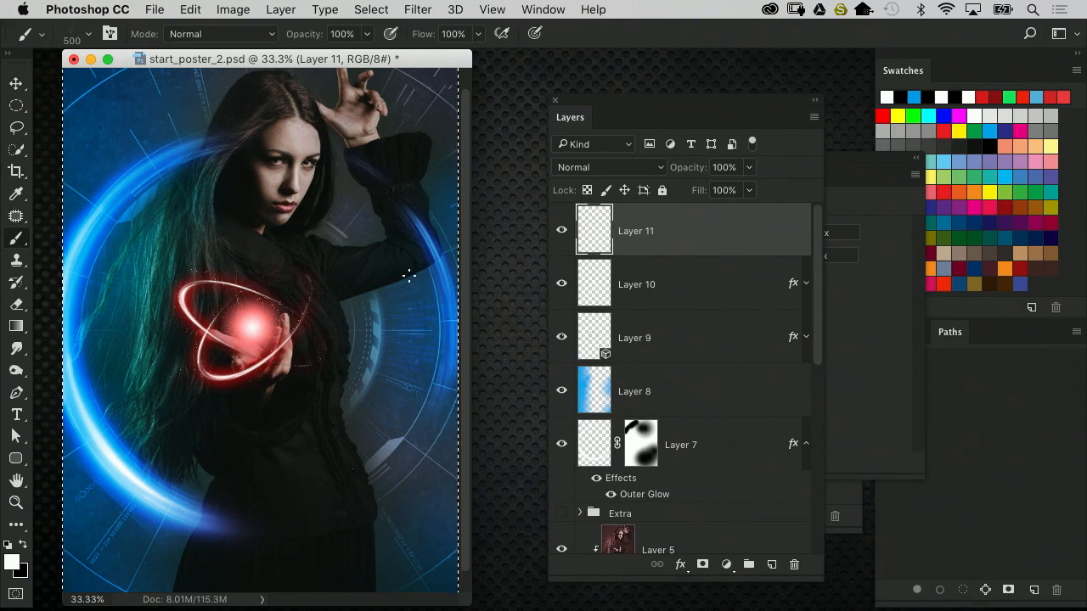
key("super+d")
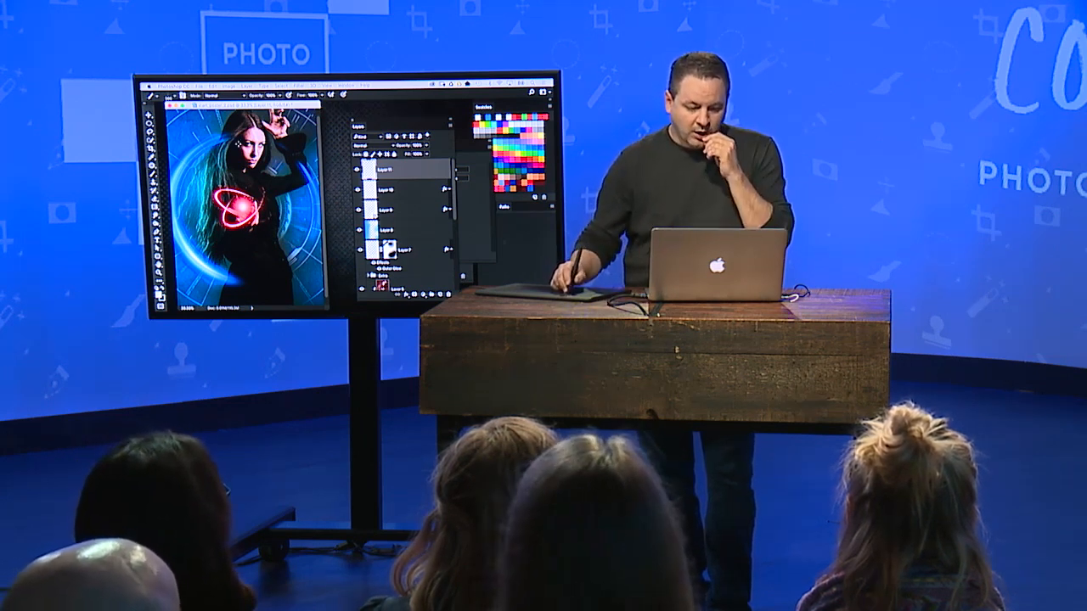
Turn off Shape Dynamics and Transfer, flatten the brush tip to 8% roundness with 59% spacing, and undo the test strokes
key("F5")
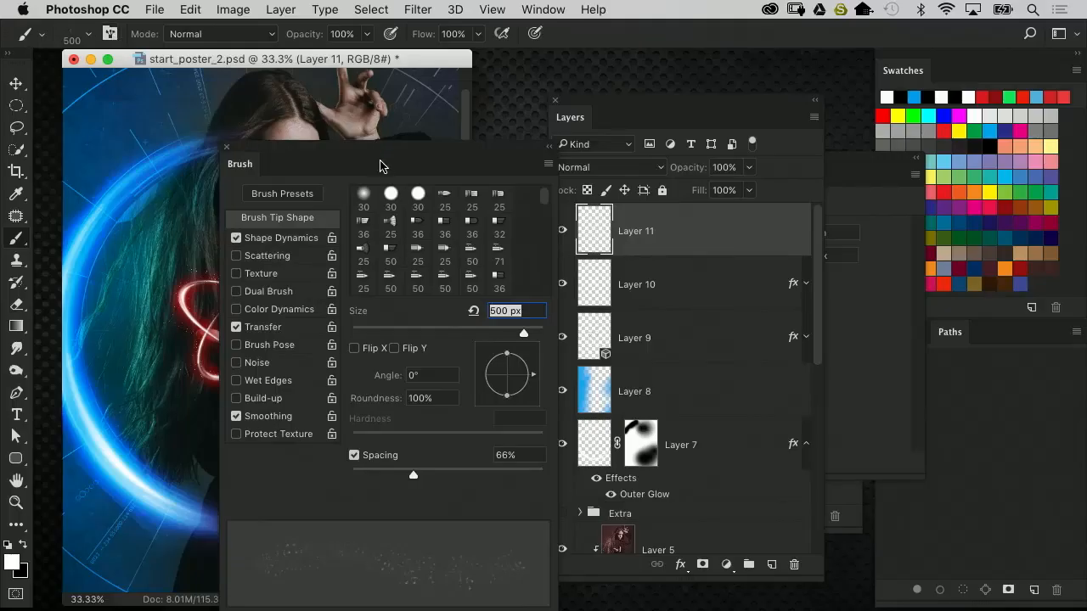
left_click_drag(380, 165, 356, 99)
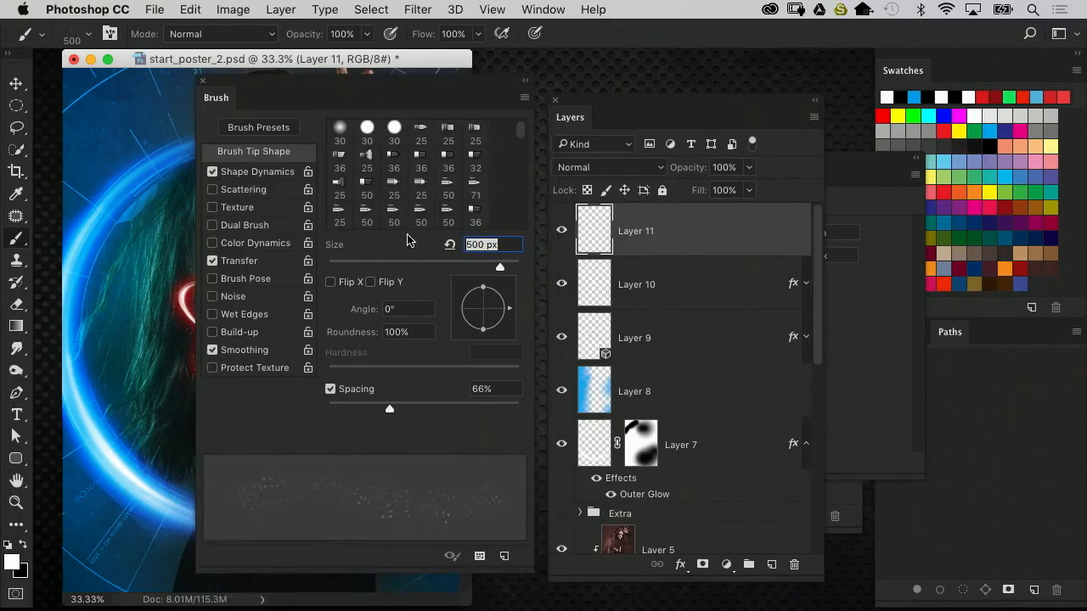
left_click(214, 172)
mouse_move(388, 412)
left_mouse_down()
mouse_move(353, 411)
mouse_move(383, 412)
left_mouse_up()
left_click_drag(483, 329, 484, 309)
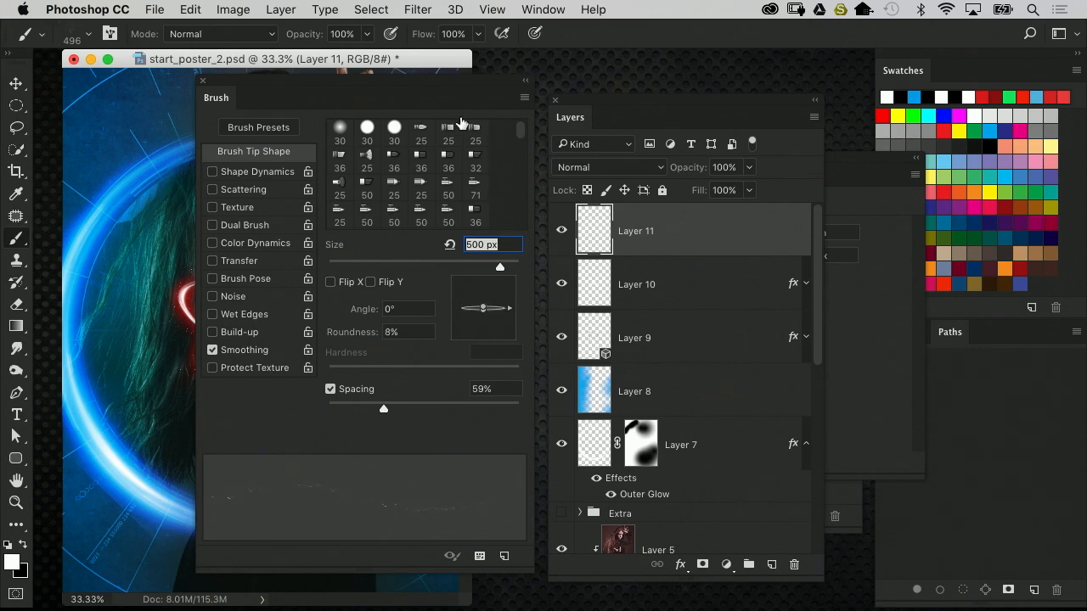
left_click_drag(460, 87, 670, 106)
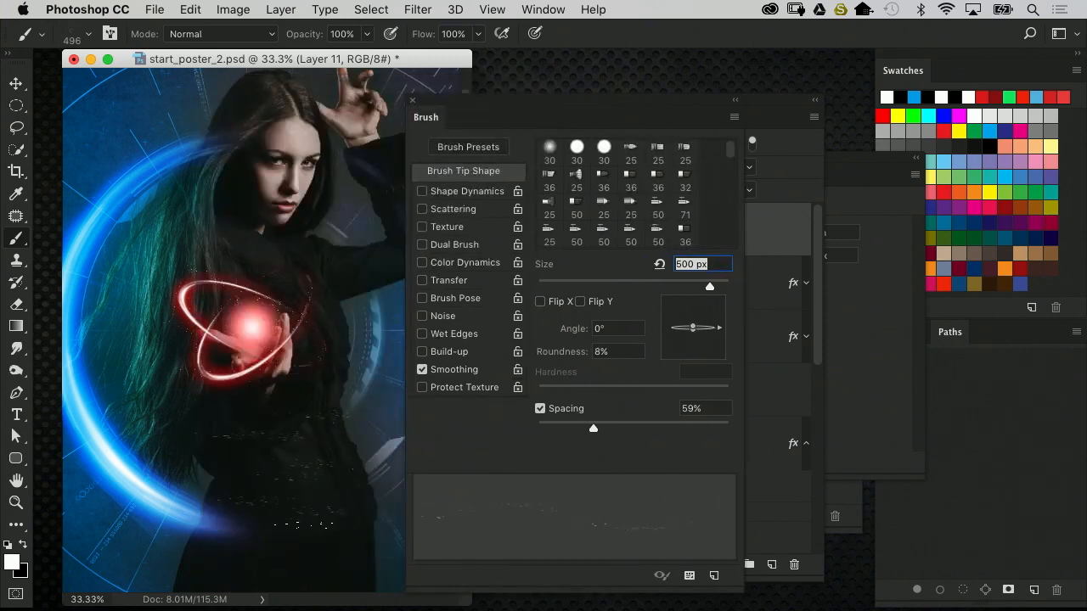
key("super+z")
Enable Shape Dynamics with 0% size jitter and 16% angle jitter, and turn off Flip X Jitter and Flip Y Jitter
left_click(469, 193)
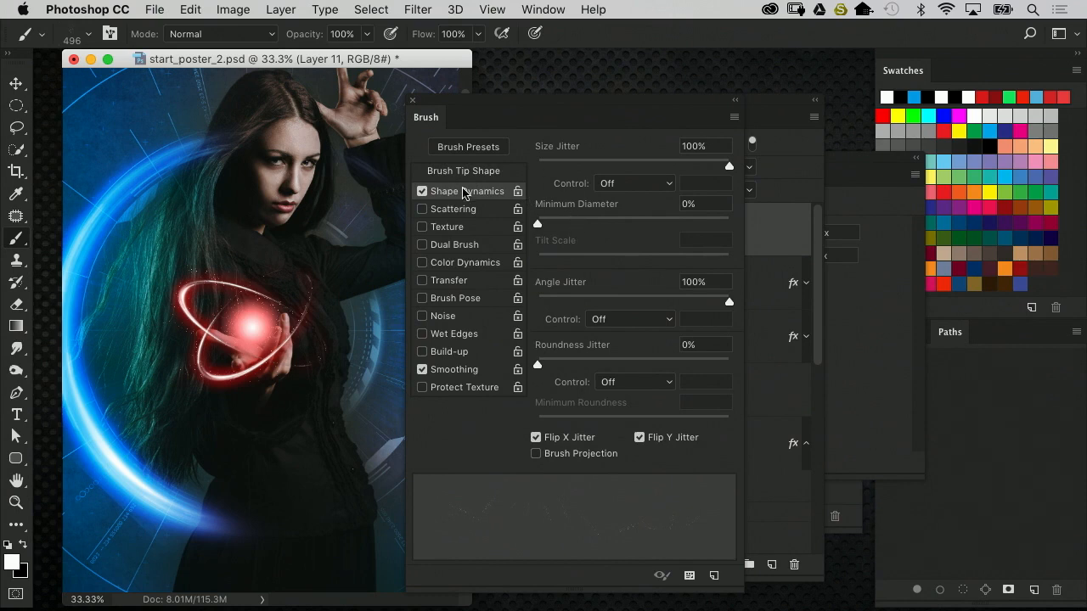
left_click_drag(570, 297, 524, 297)
left_click_drag(571, 164, 485, 169)
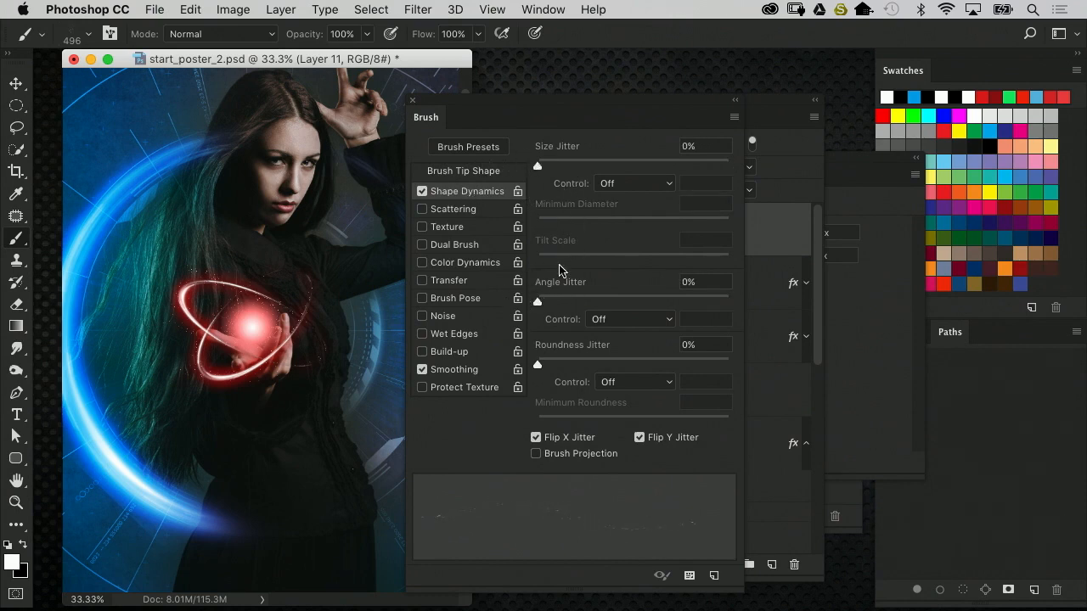
left_click(536, 437)
left_click(666, 438)
left_click_drag(543, 302, 568, 309)
Copy the Outer Glow and Drop Shadow effects from Layer 10 onto the empty Layer 11
key("super+equal")
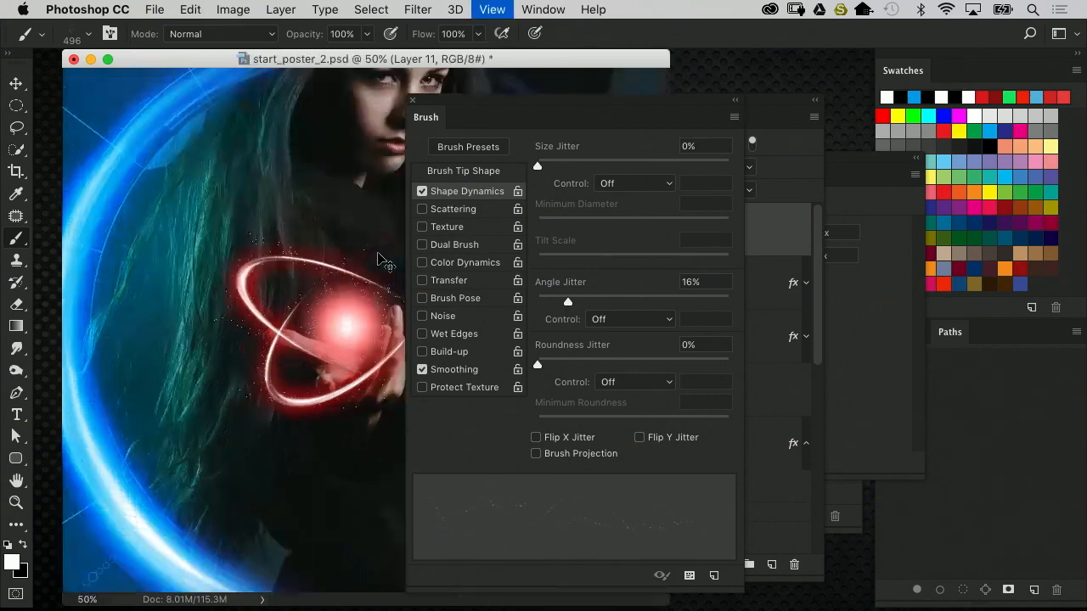
mouse_move(468, 105)
left_mouse_down()
mouse_move(649, 124)
mouse_move(712, 114)
left_mouse_up()
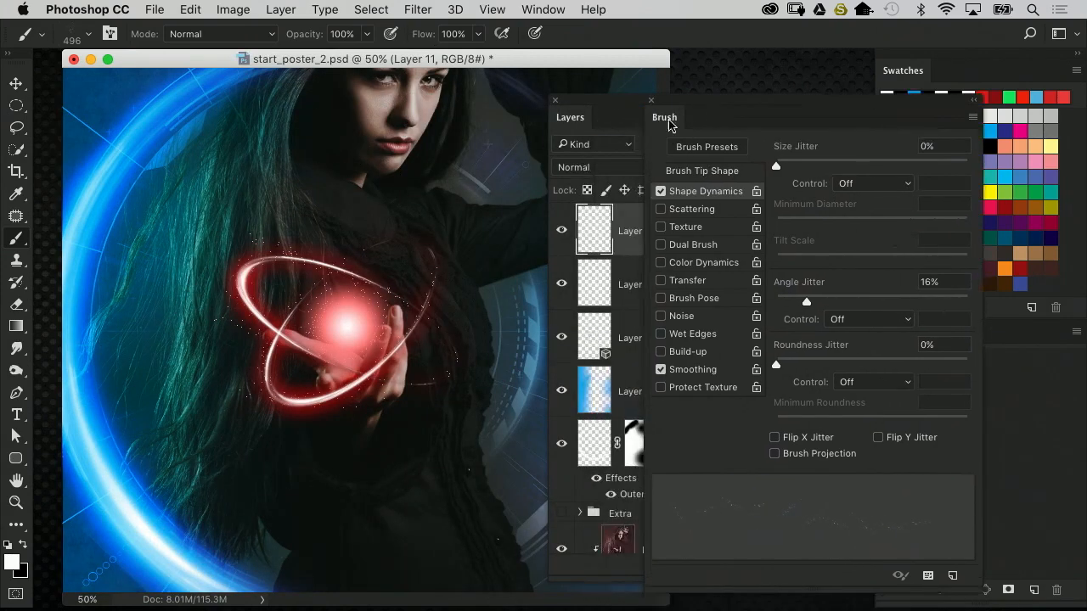
mouse_move(621, 104)
left_mouse_down()
mouse_move(716, 453)
mouse_move(718, 502)
left_mouse_up()
mouse_move(747, 114)
left_mouse_down()
mouse_move(417, 189)
mouse_move(420, 220)
left_mouse_up()
left_click_drag(736, 495, 737, 445)
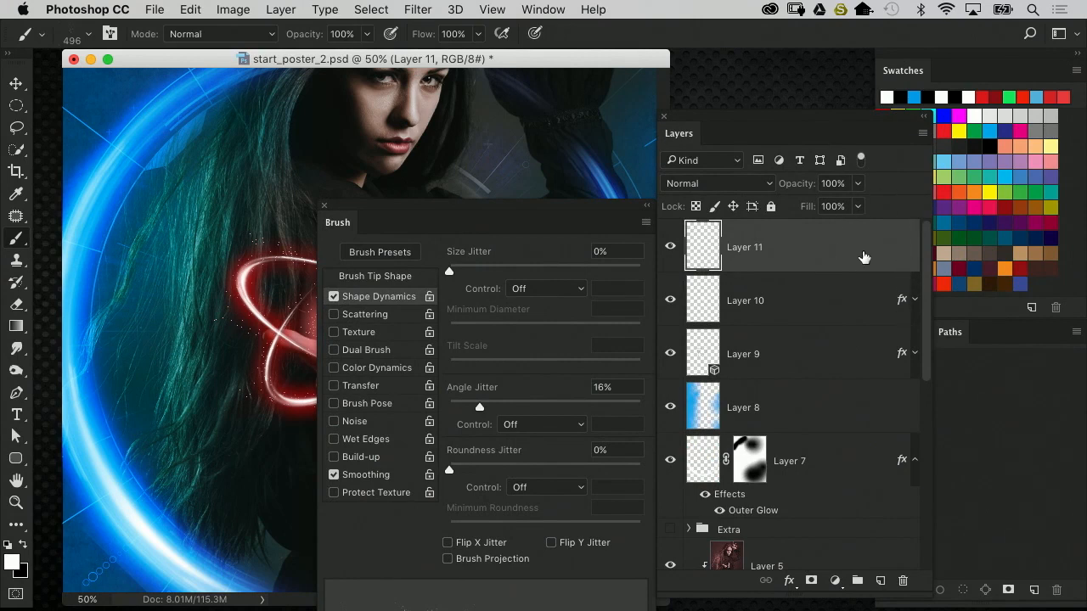
left_click_drag(895, 297, 888, 249)
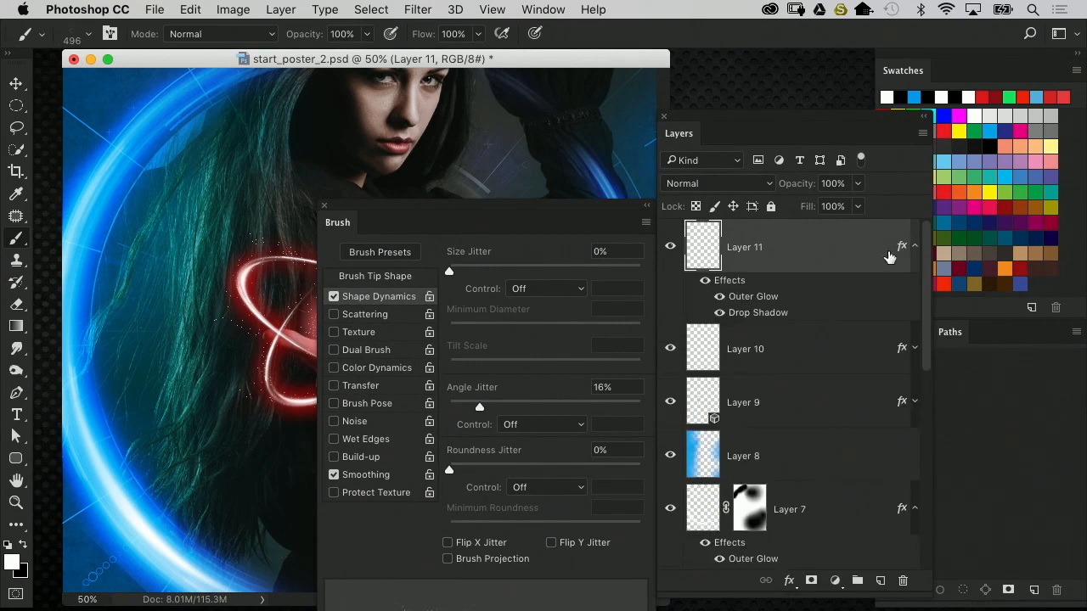
Set the brush's size jitter to 7% in Shape Dynamics
mouse_move(362, 210)
left_mouse_down()
mouse_move(385, 403)
mouse_move(561, 547)
left_mouse_up()
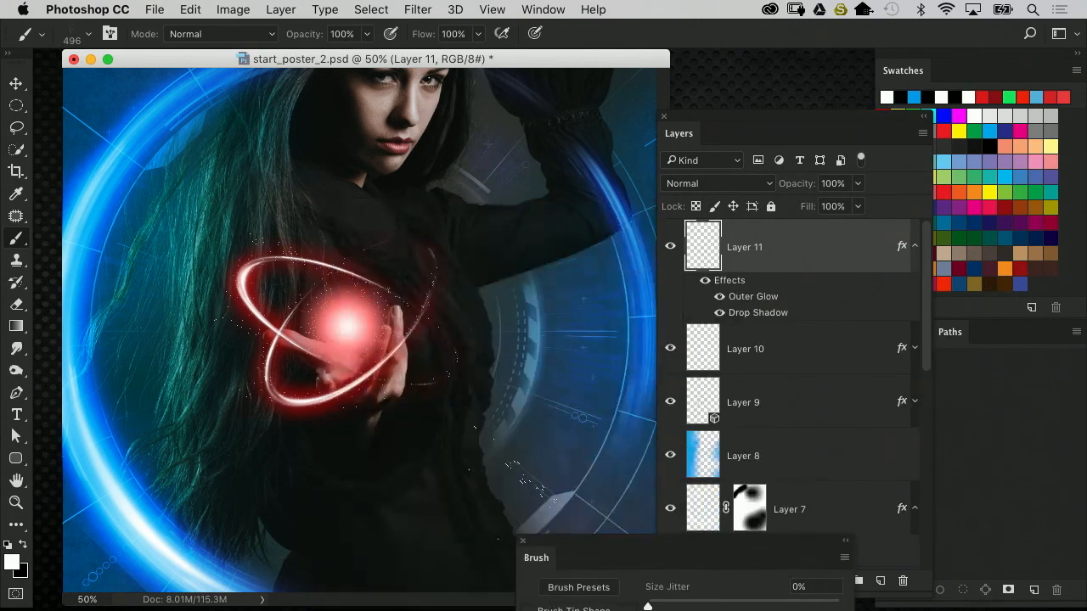
key("super+0")
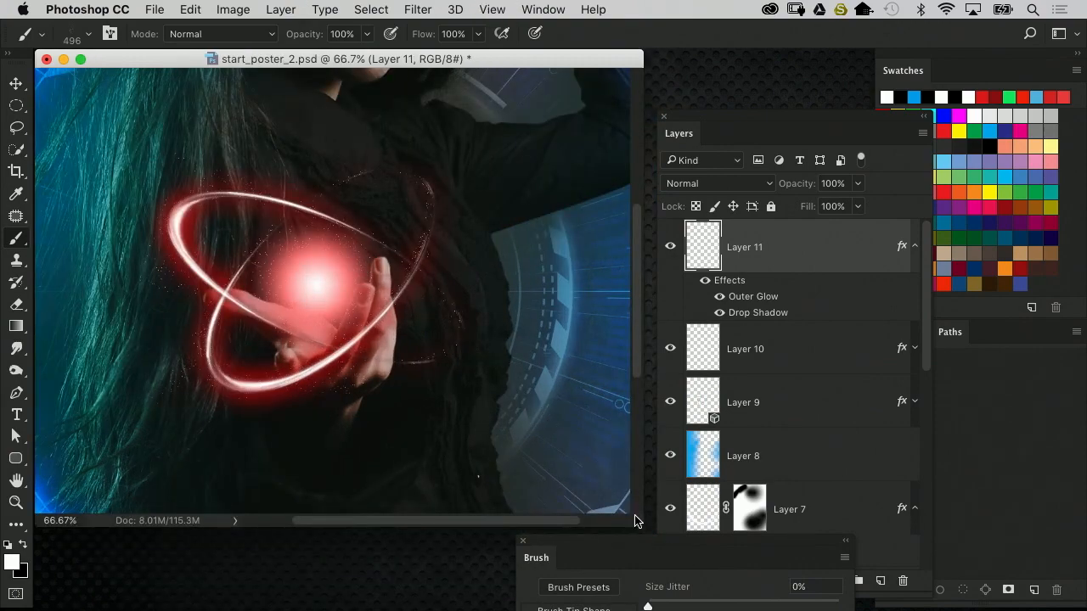
left_click_drag(636, 521, 658, 609)
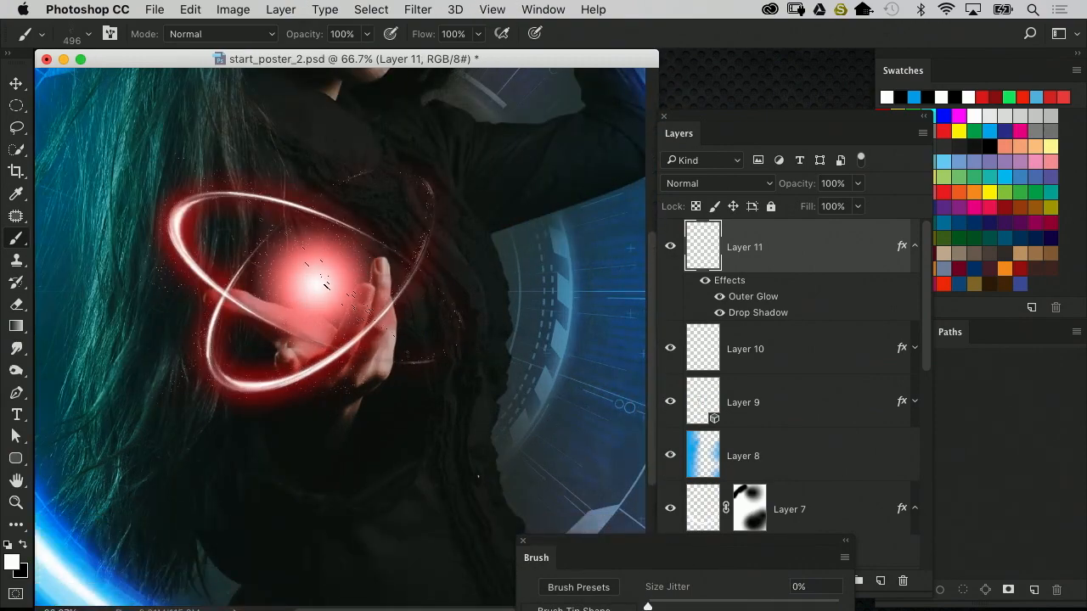
left_click_drag(599, 546, 618, 145)
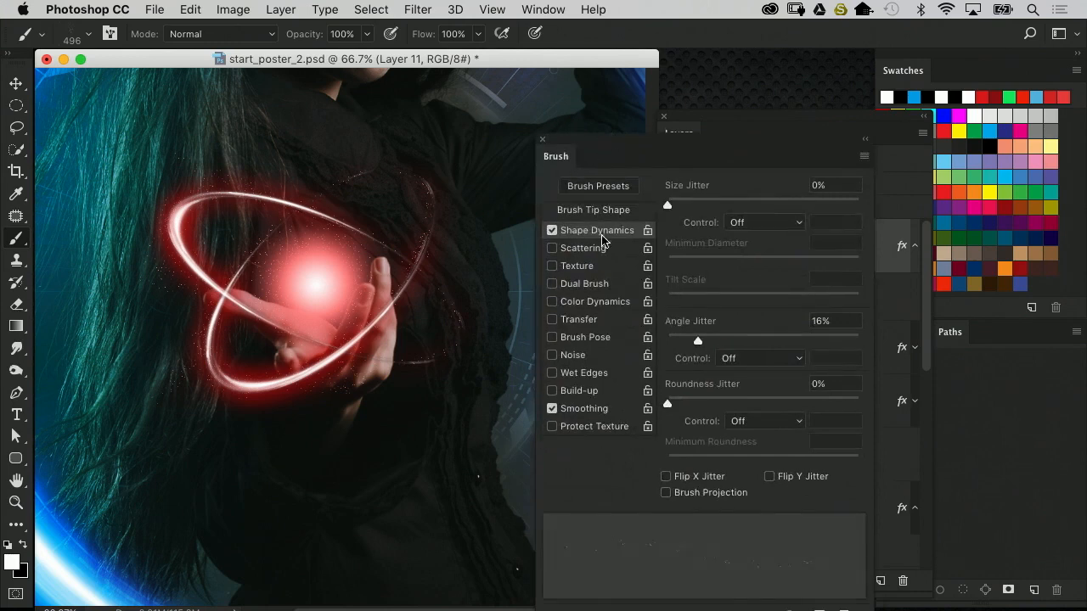
left_click_drag(676, 206, 681, 206)
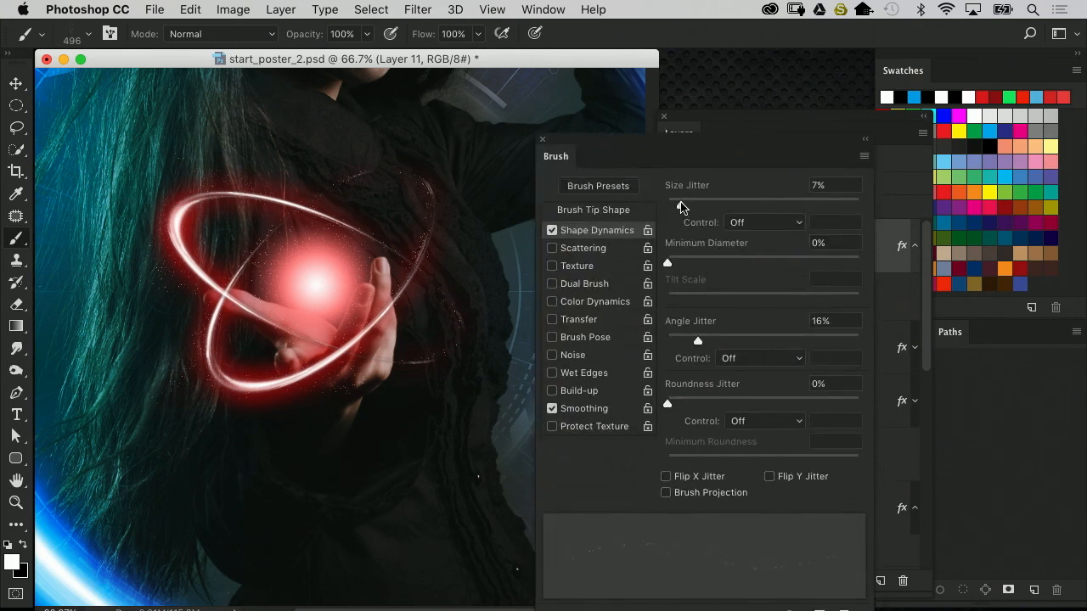
Test 700 px brush strokes with 8% size jitter around the orb and undo them
left_click(614, 211)
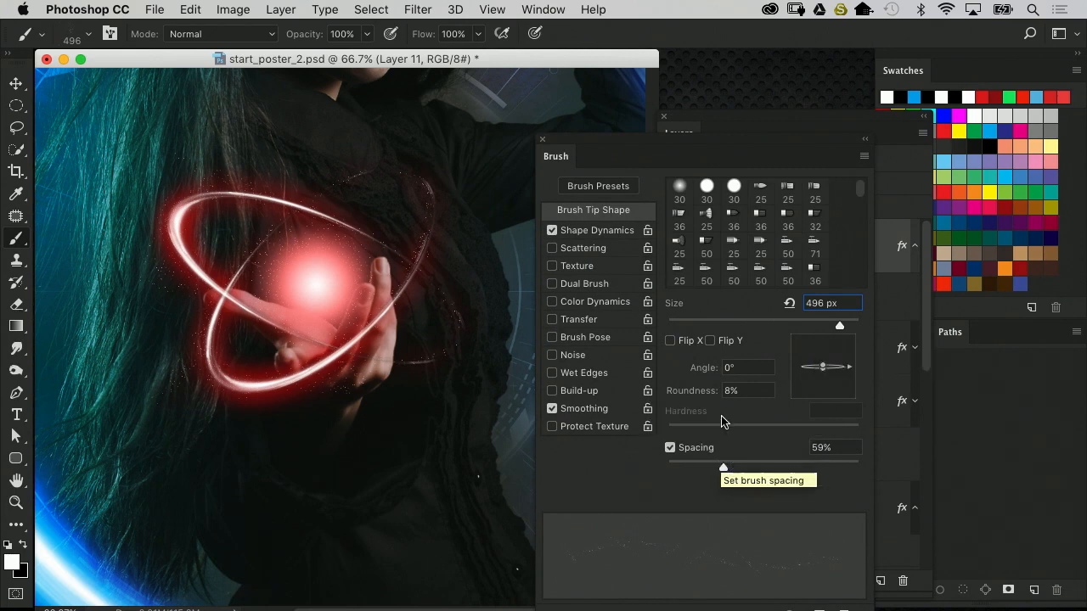
left_click(596, 232)
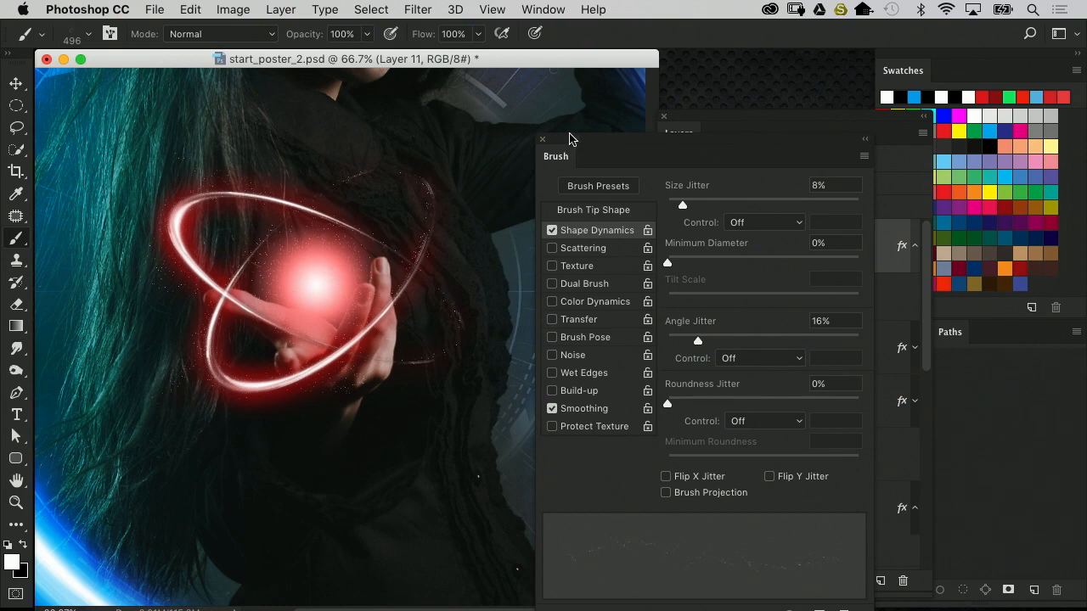
mouse_move(570, 140)
left_mouse_down()
mouse_move(555, 273)
mouse_move(621, 415)
left_mouse_up()
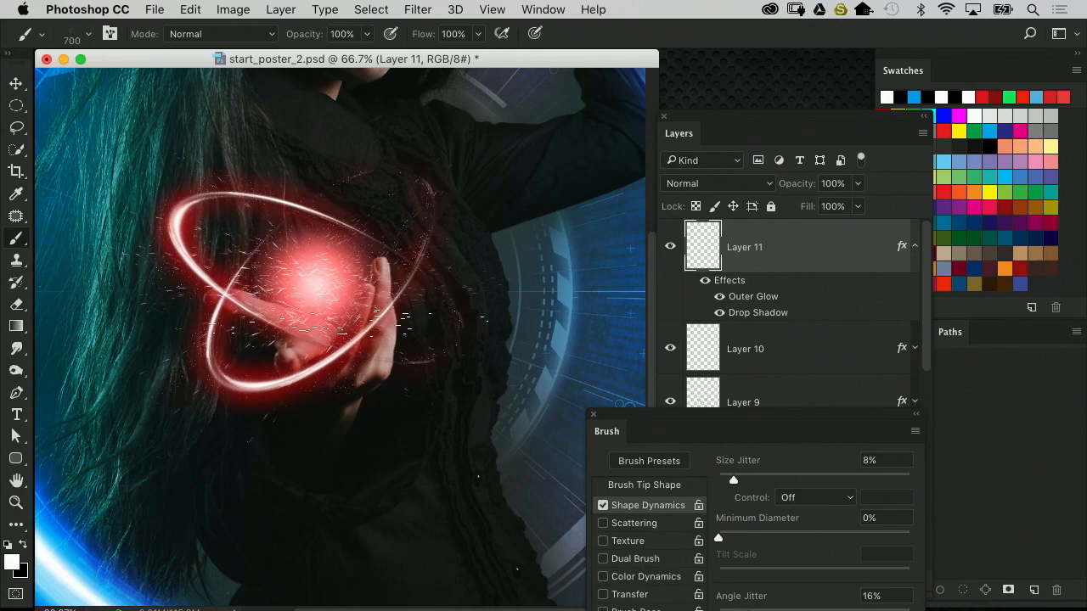
key("super+z")
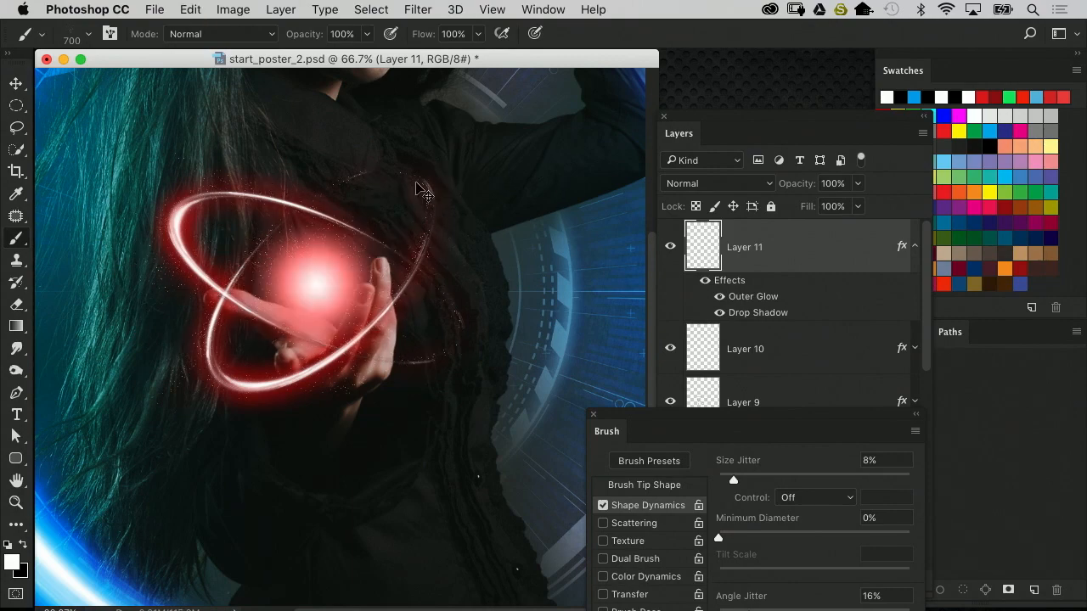
Flatten the brush tip to 4% roundness, turn off Smoothing and set the size jitter to 0%
key("super+minus")
mouse_move(739, 415)
left_mouse_down()
mouse_move(636, 119)
mouse_move(606, 117)
left_mouse_up()
left_click(537, 189)
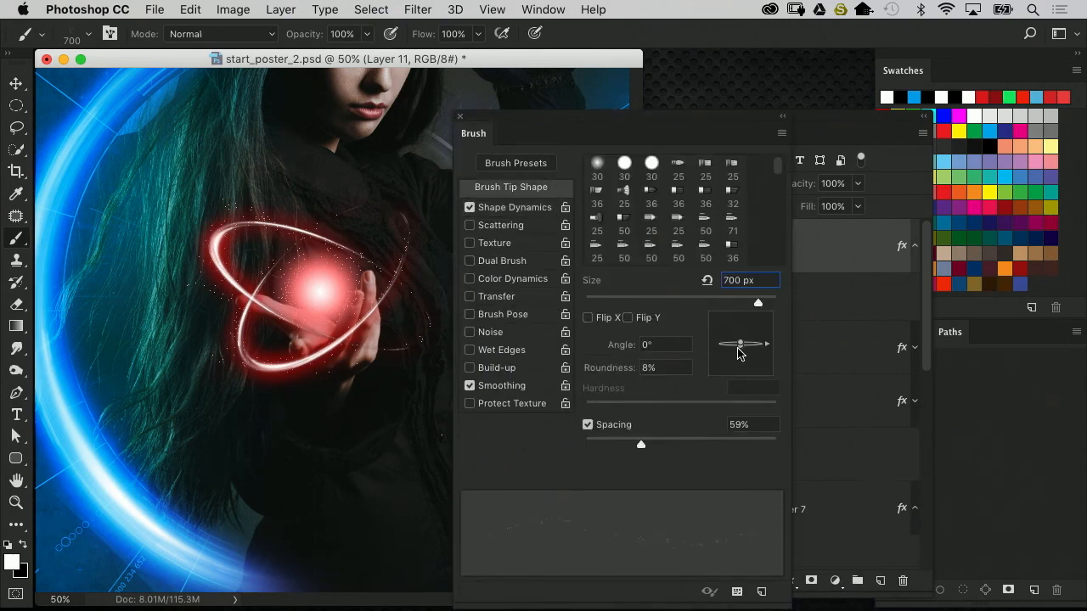
left_click_drag(738, 348, 740, 341)
left_click_drag(606, 117, 740, 196)
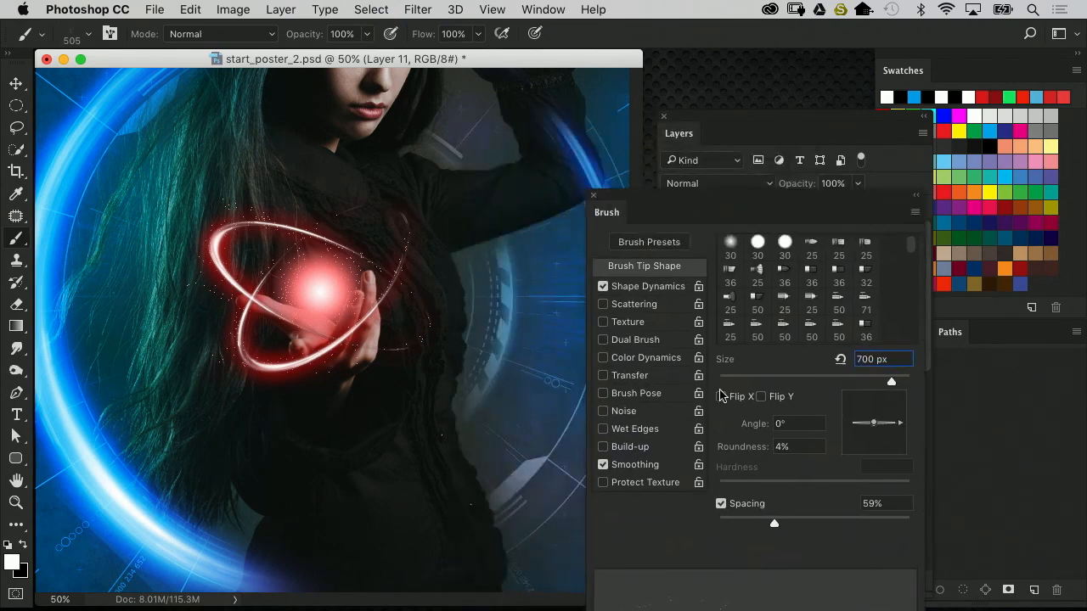
left_click(662, 287)
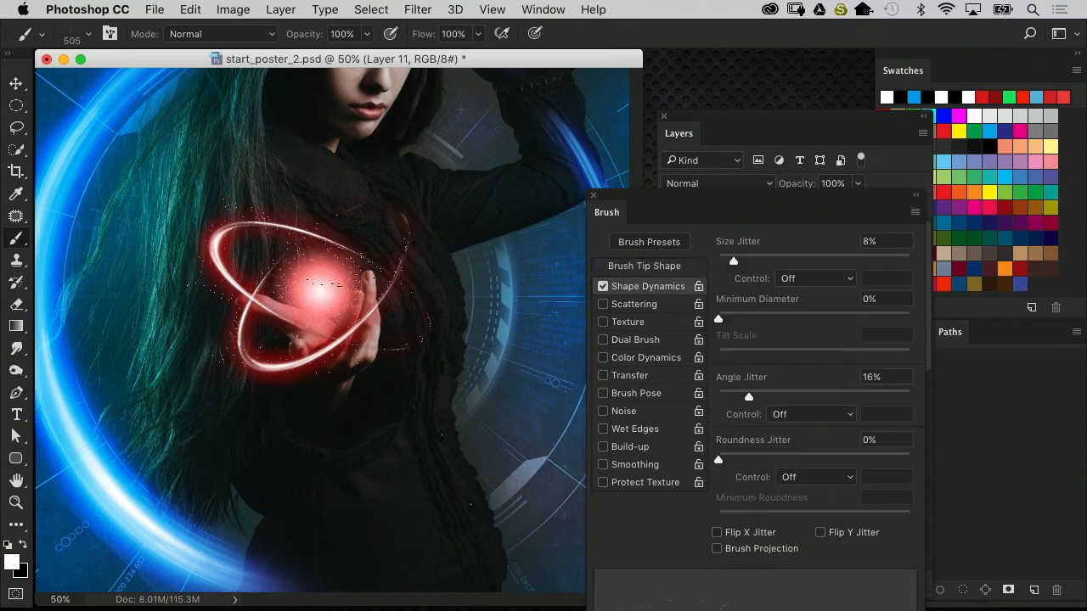
left_click_drag(733, 261, 719, 260)
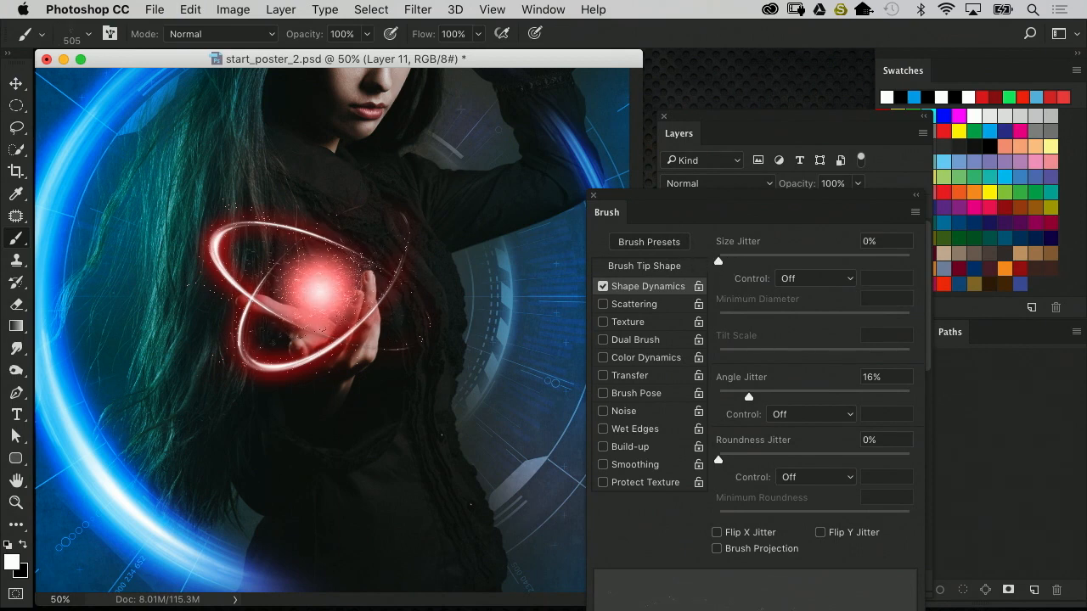
Paint sparks outward around the orb and light rings on Layer 11, with the brush at 800 px
left_click(319, 288)
key("super+equal")
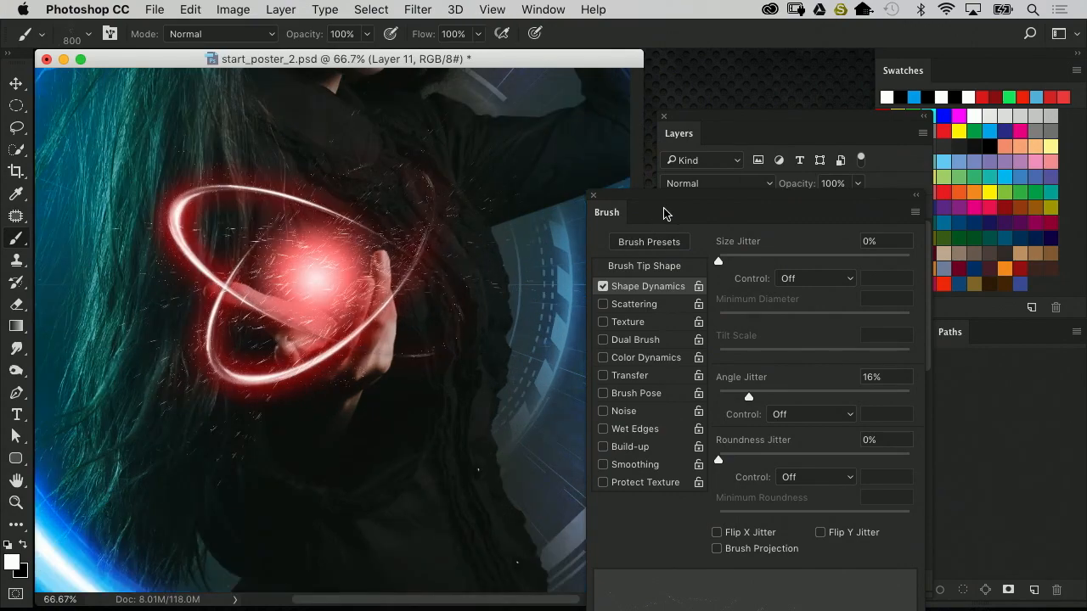
left_click_drag(664, 214, 546, 461)
Hide Layer 11's sparks over the orb with a radial gradient in a new layer mask, and paint more sparks around the hand
left_click(812, 581)
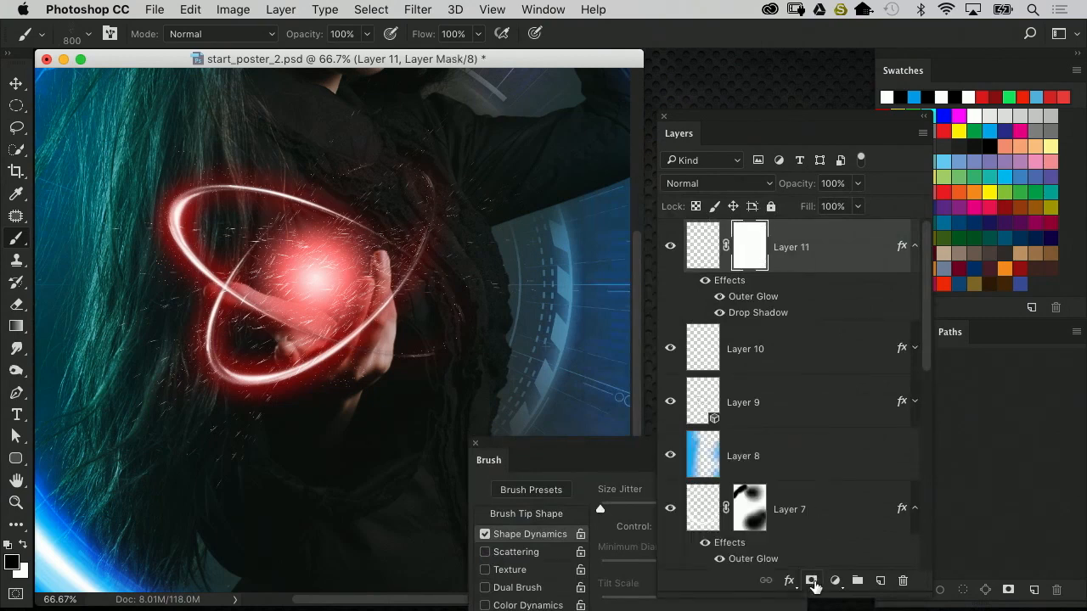
key("g")
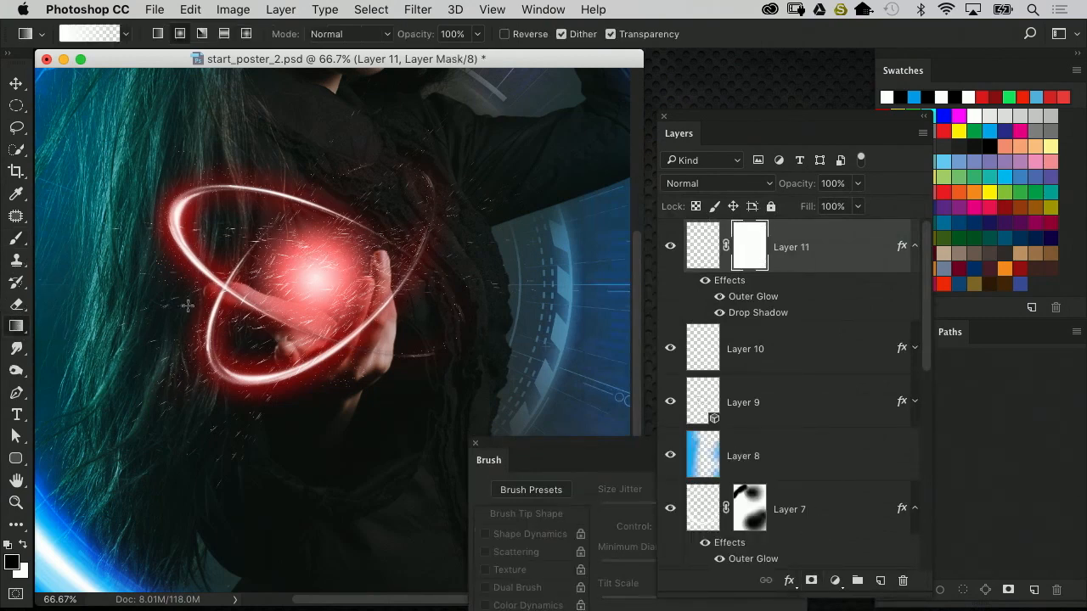
left_click_drag(307, 290, 327, 310)
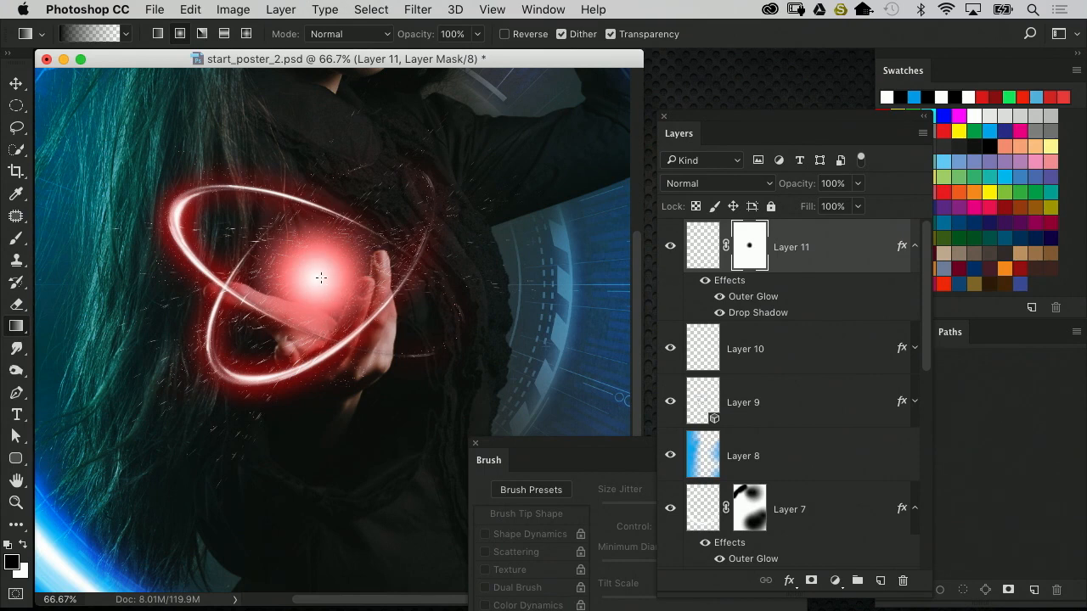
left_click(705, 246)
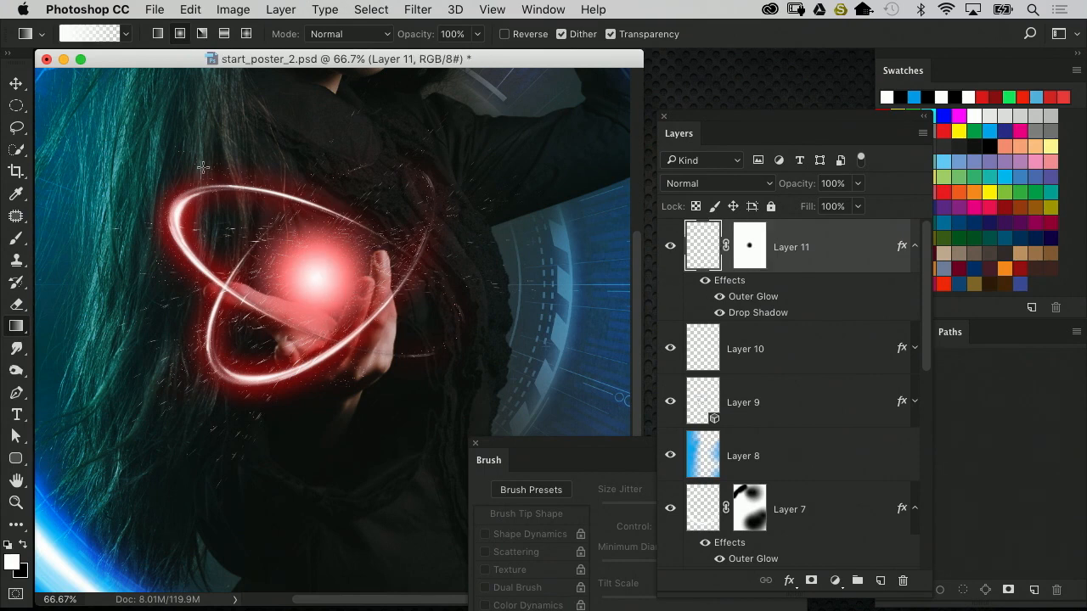
left_click(15, 238)
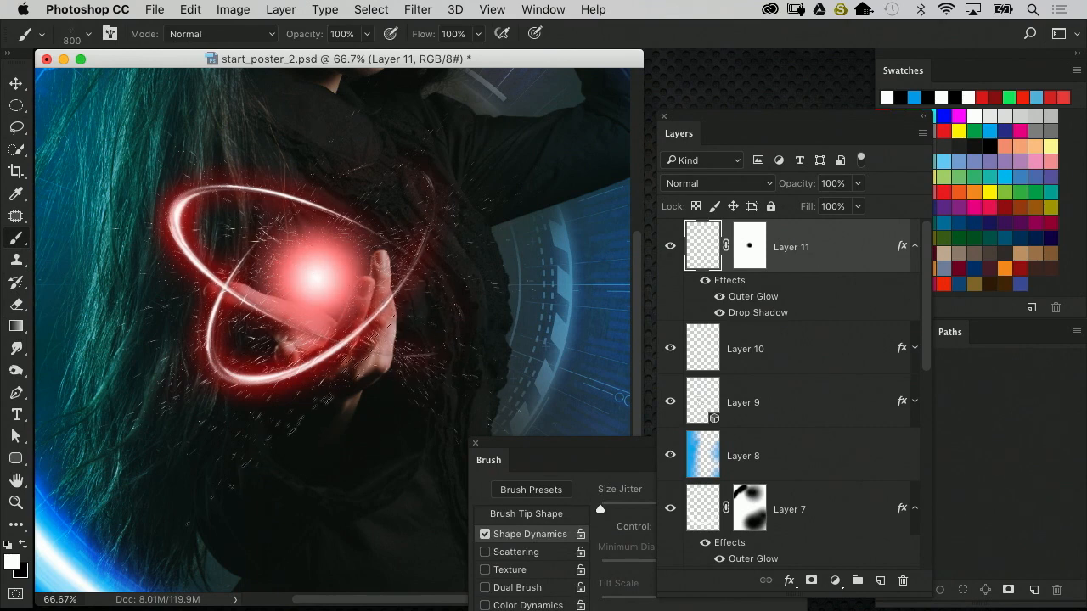
Make a large circular selection centred on the orb that encloses the rings and sparks
key("cmd+minus")
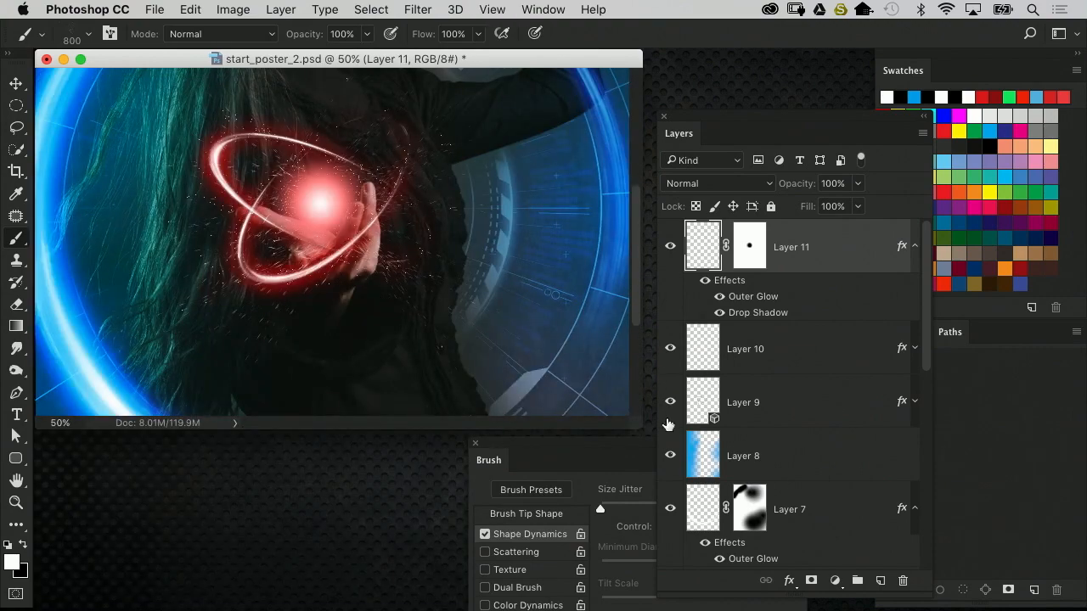
left_click_drag(641, 424, 690, 610)
key("super+minus")
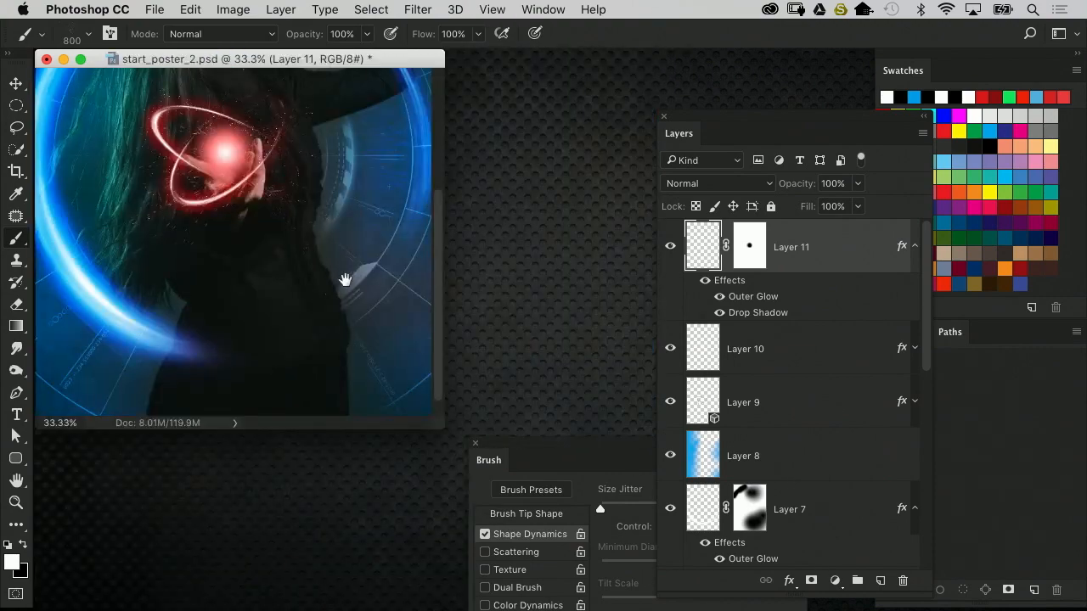
left_click_drag(441, 426, 608, 610)
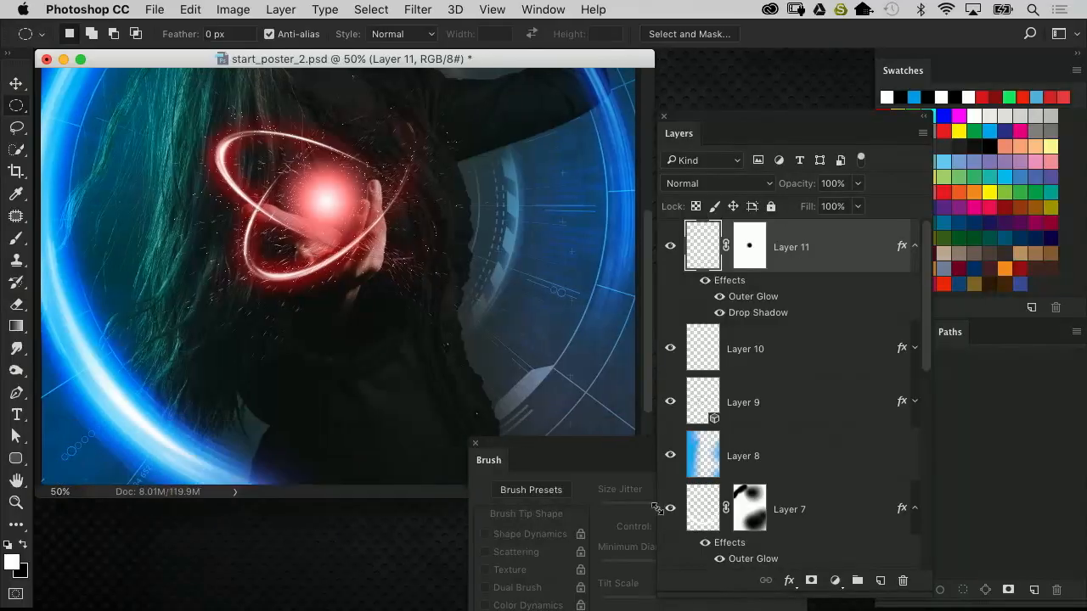
scroll(382, 315, "up", 5)
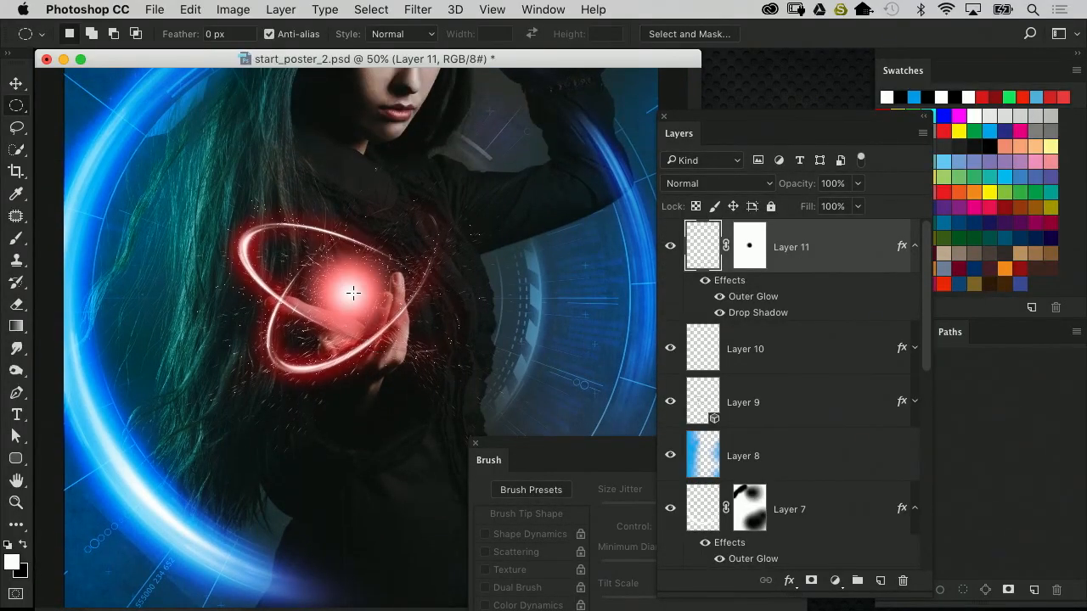
left_click_drag(351, 292, 672, 496)
left_click_drag(420, 350, 421, 356)
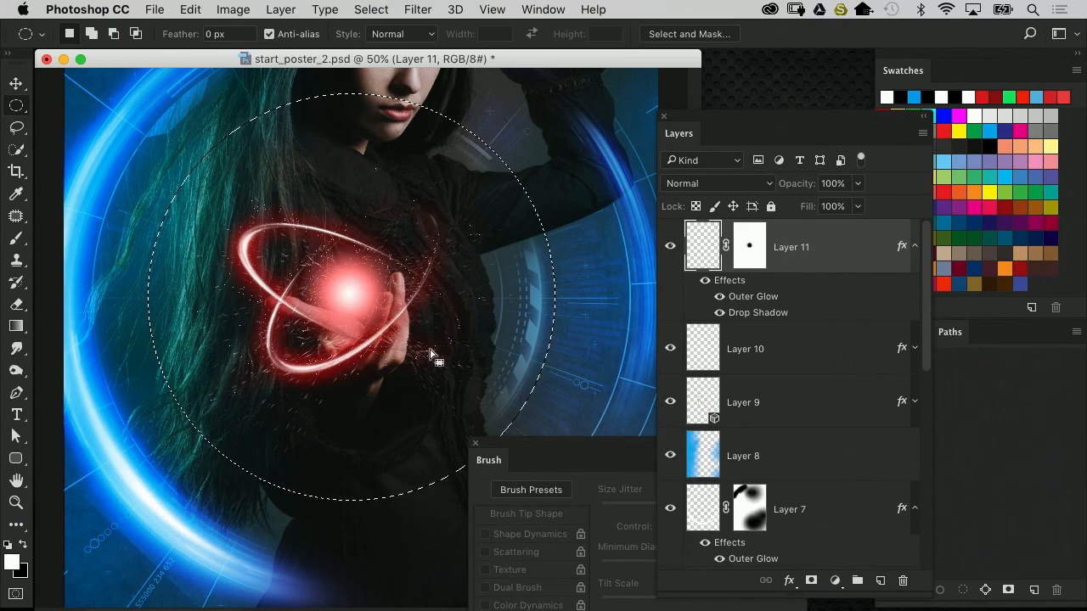
Apply a Radial Blur to the selected sparks on Layer 11 with the Zoom method, amount 10 and Good quality
left_click(420, 9)
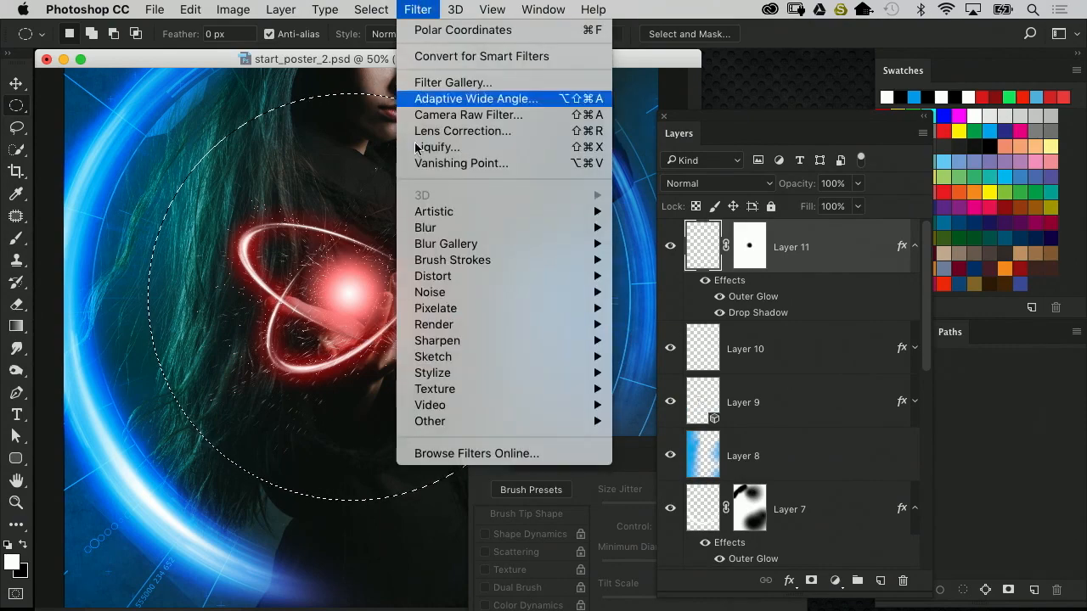
mouse_move(459, 234)
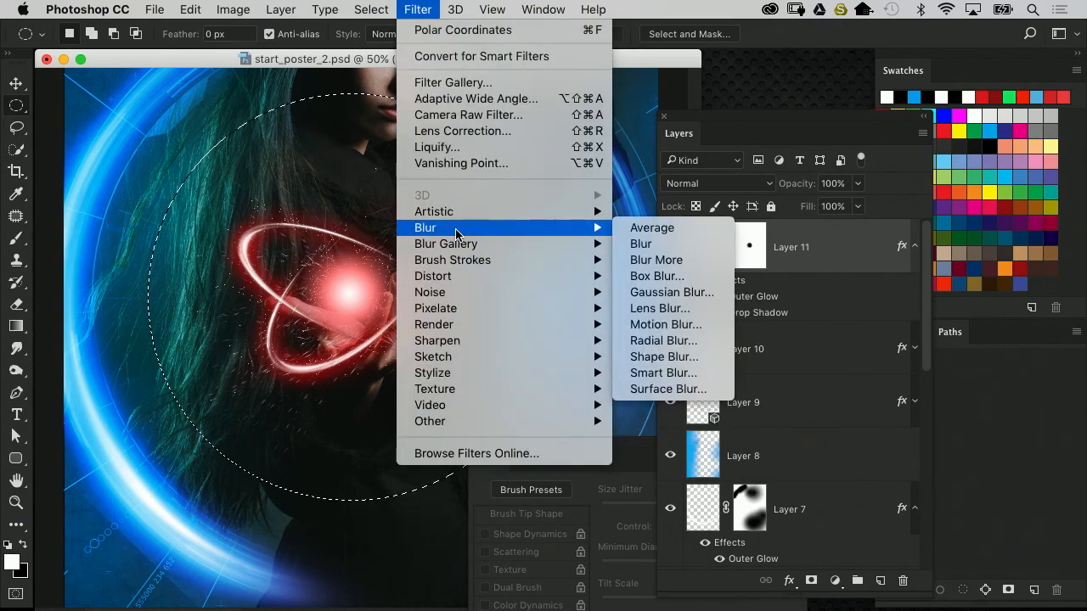
left_click(695, 343)
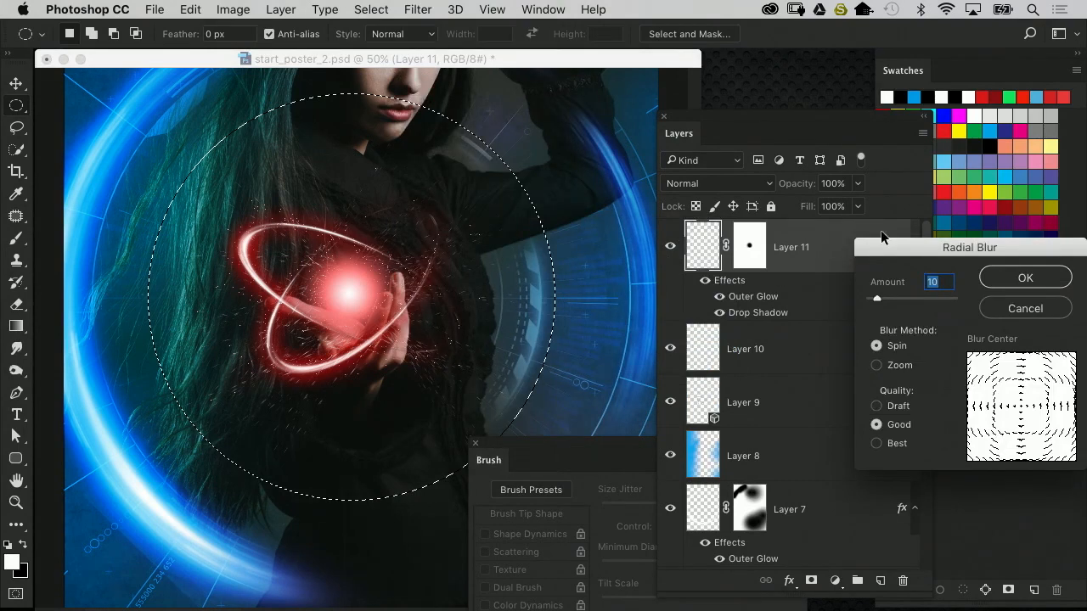
left_click_drag(892, 246, 751, 242)
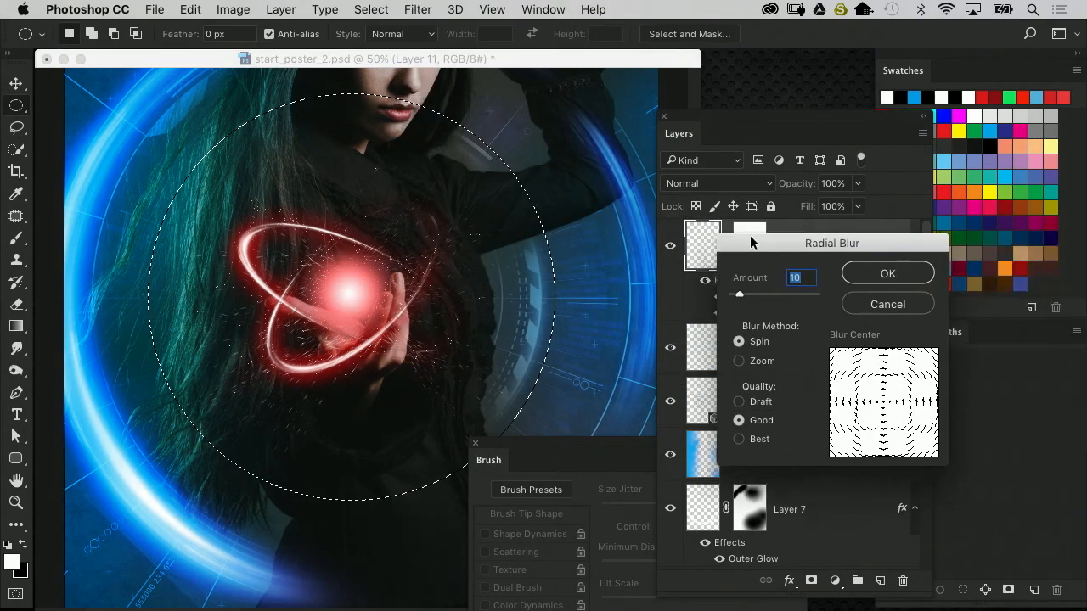
left_click(767, 363)
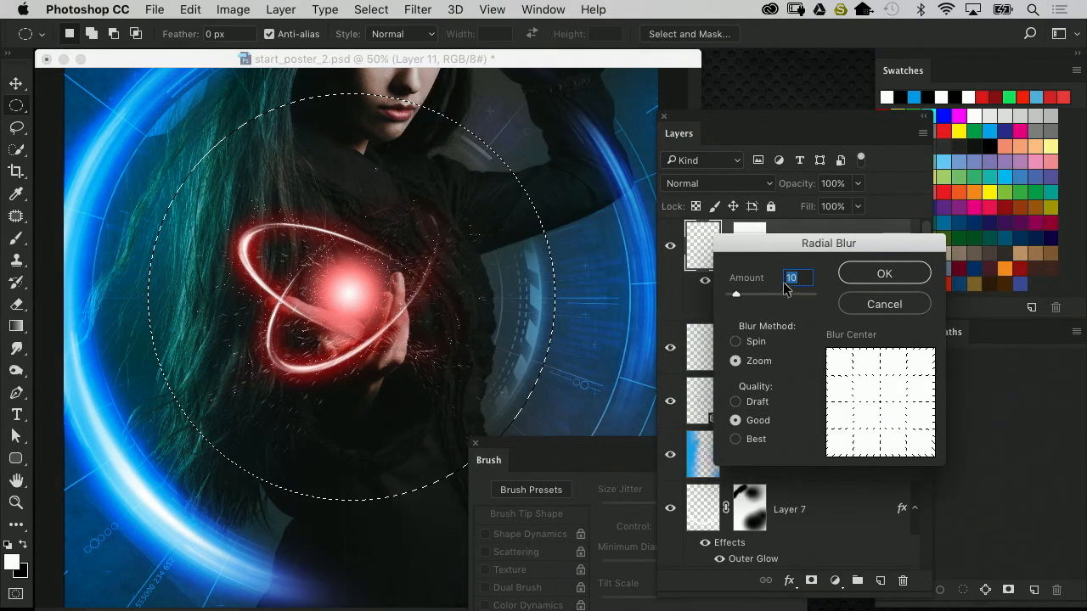
left_click(883, 274)
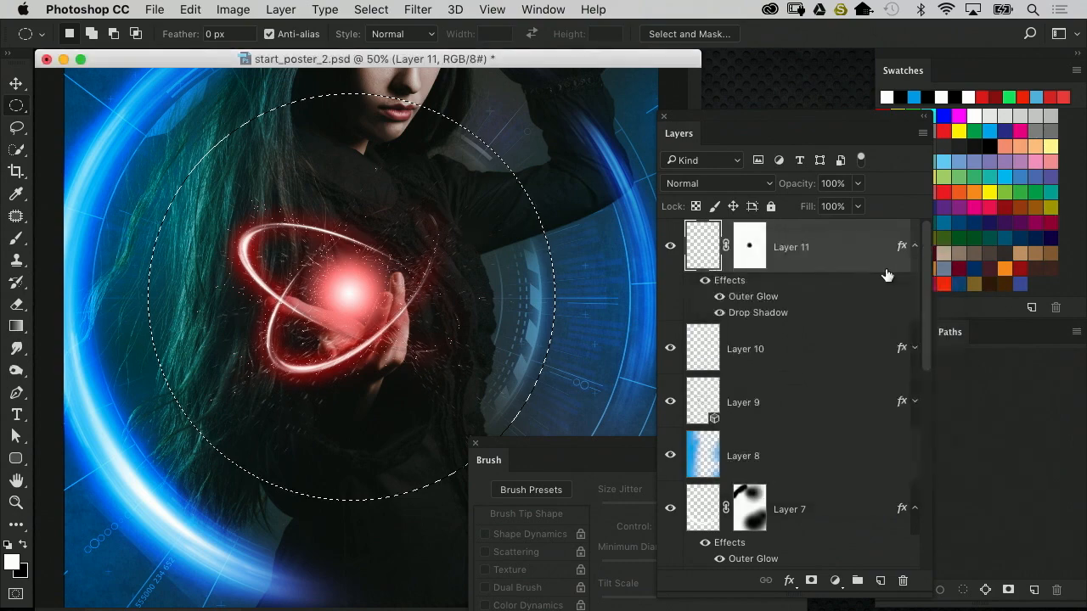
Compare the sparks close up with and without the blur, and clear the circular selection
key("super+plus")
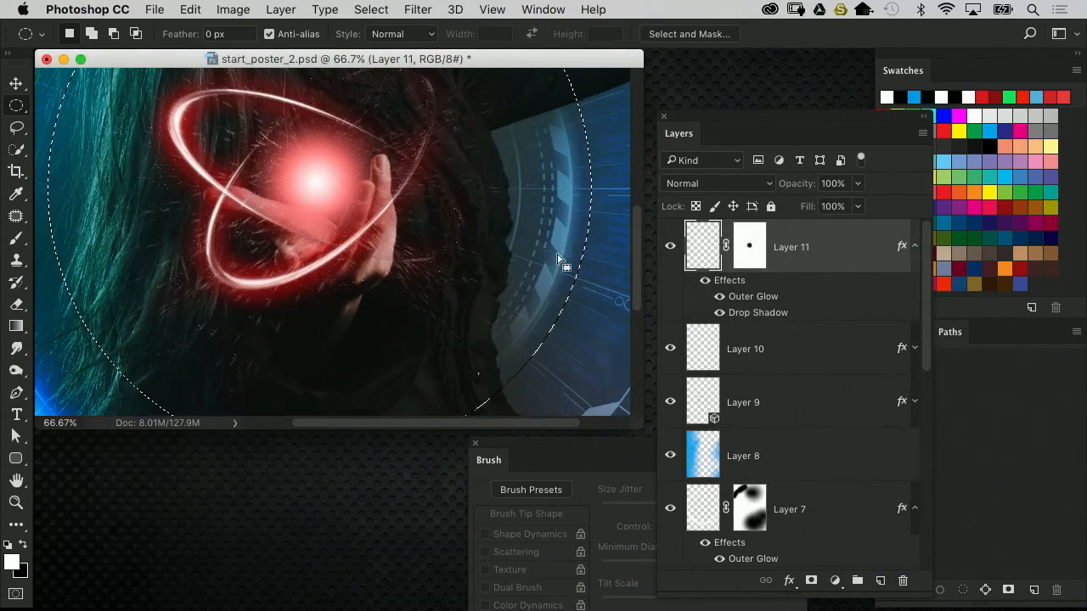
key("super+z")
key("super+plus")
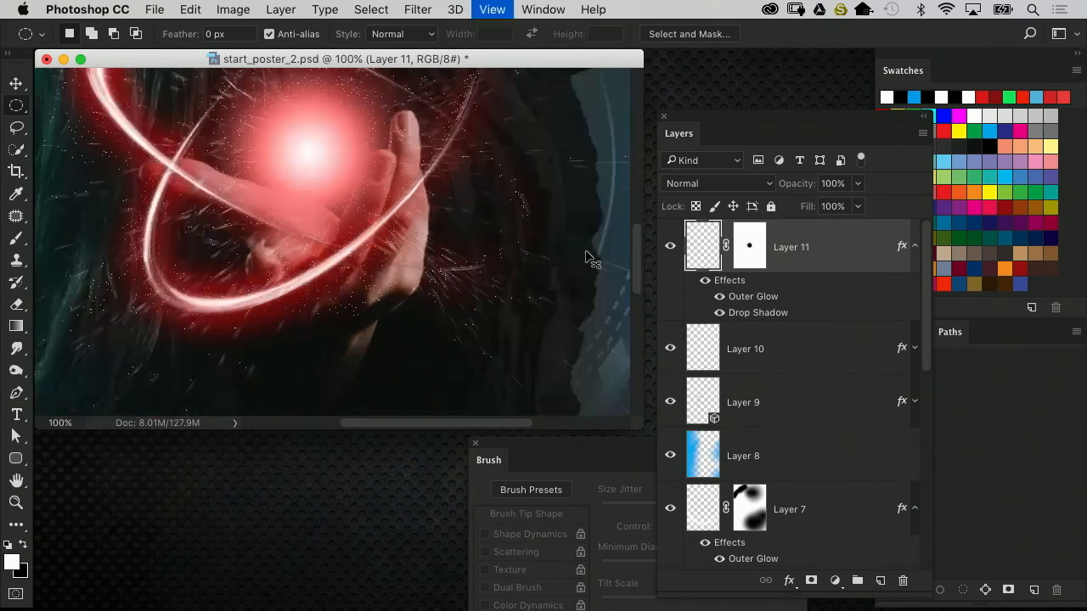
scroll(510, 255, "down", 2)
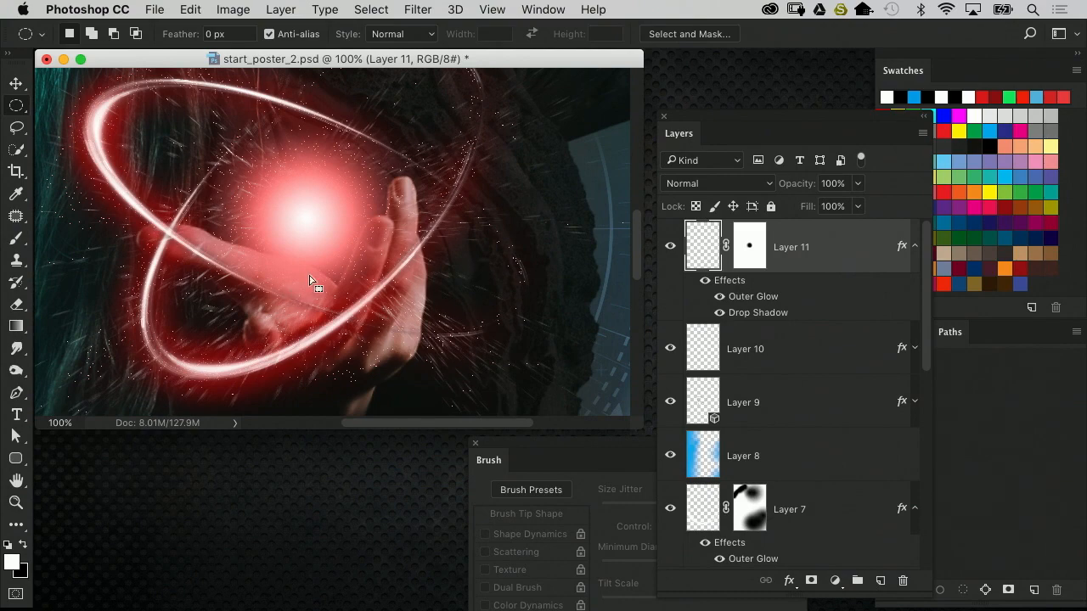
key("super+minus")
key("super+d")
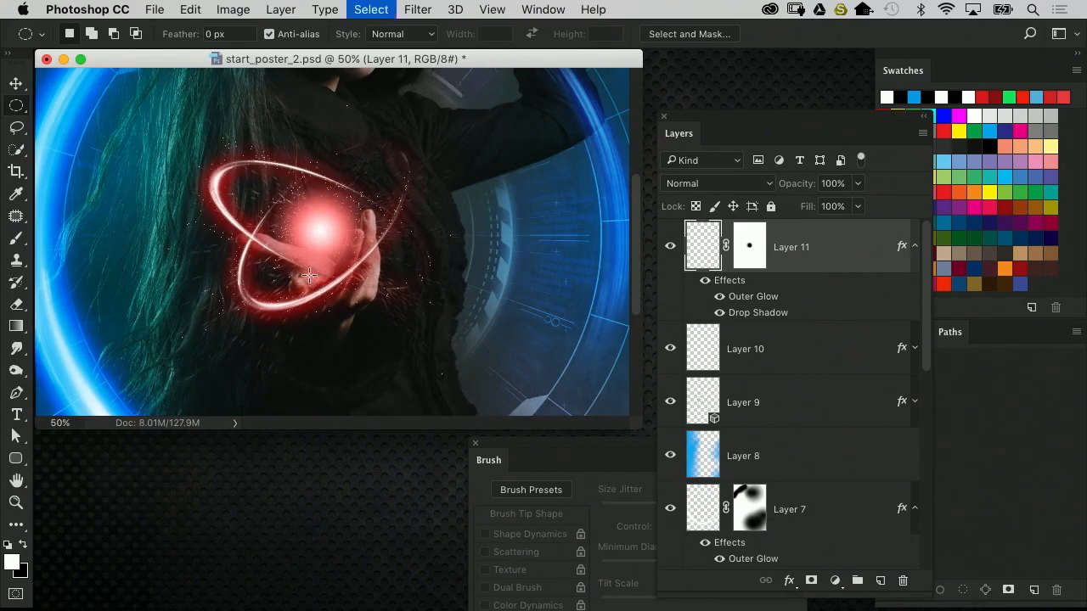
Reset the workspace layout, and float an enlarged Layers panel beside the full poster
key("super+minus")
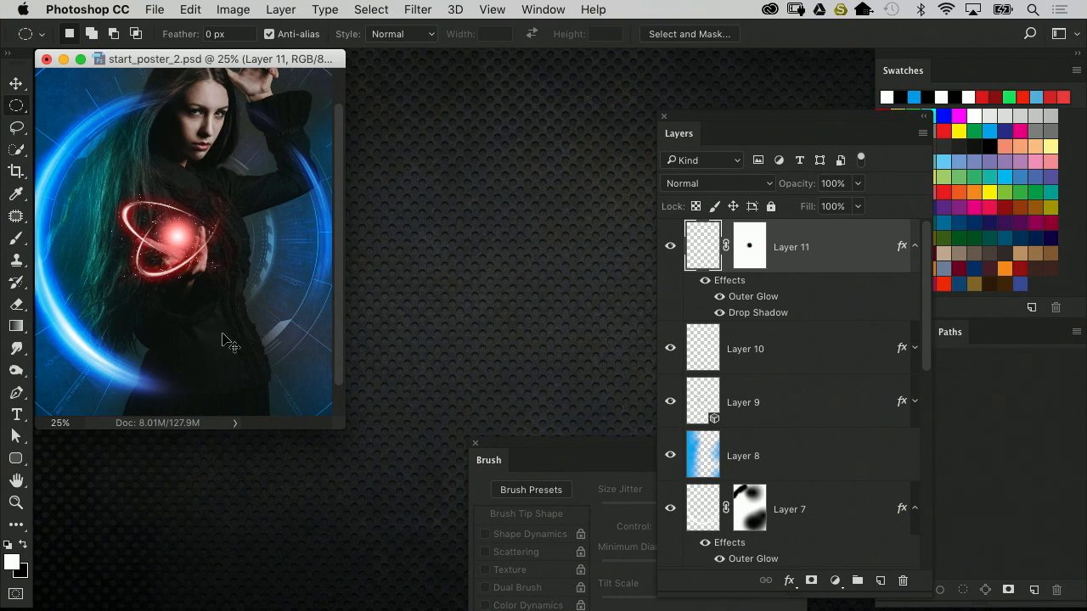
key("super+plus")
left_click_drag(441, 427, 584, 606)
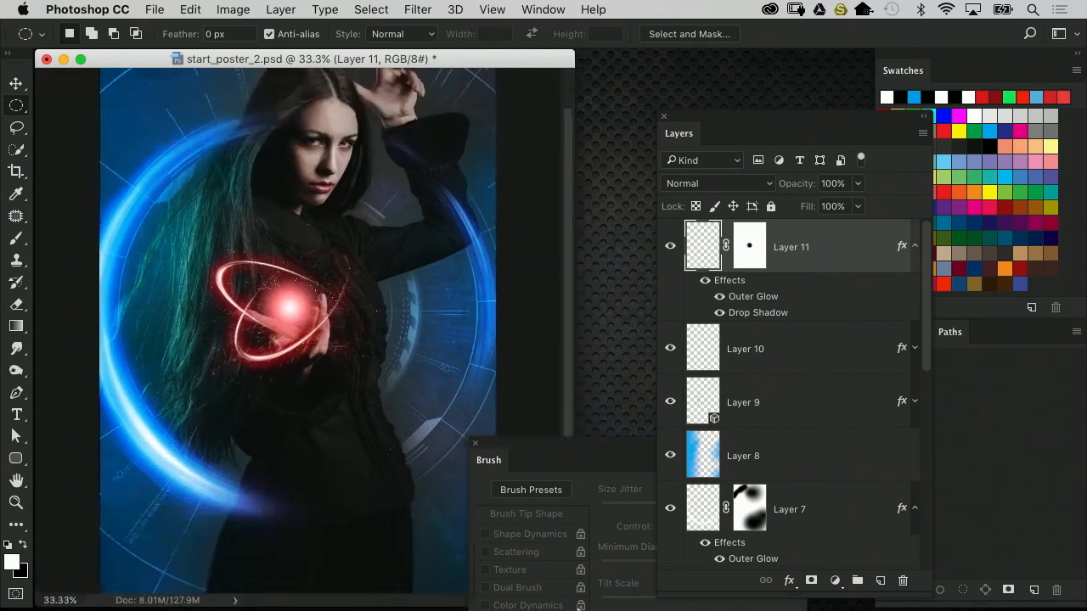
key("super+minus")
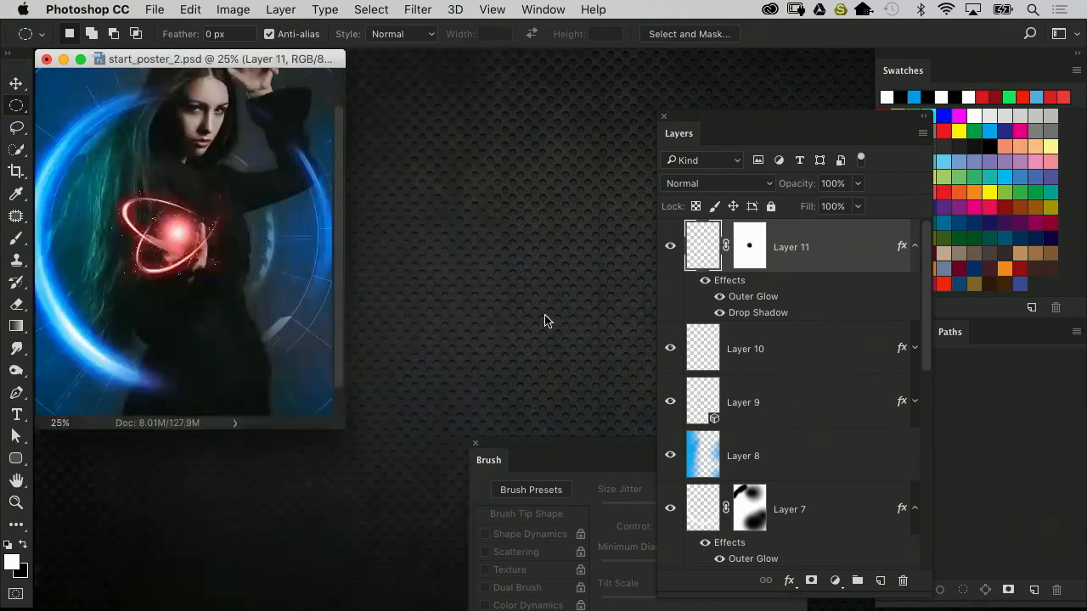
left_click_drag(344, 428, 478, 594)
left_click(543, 9)
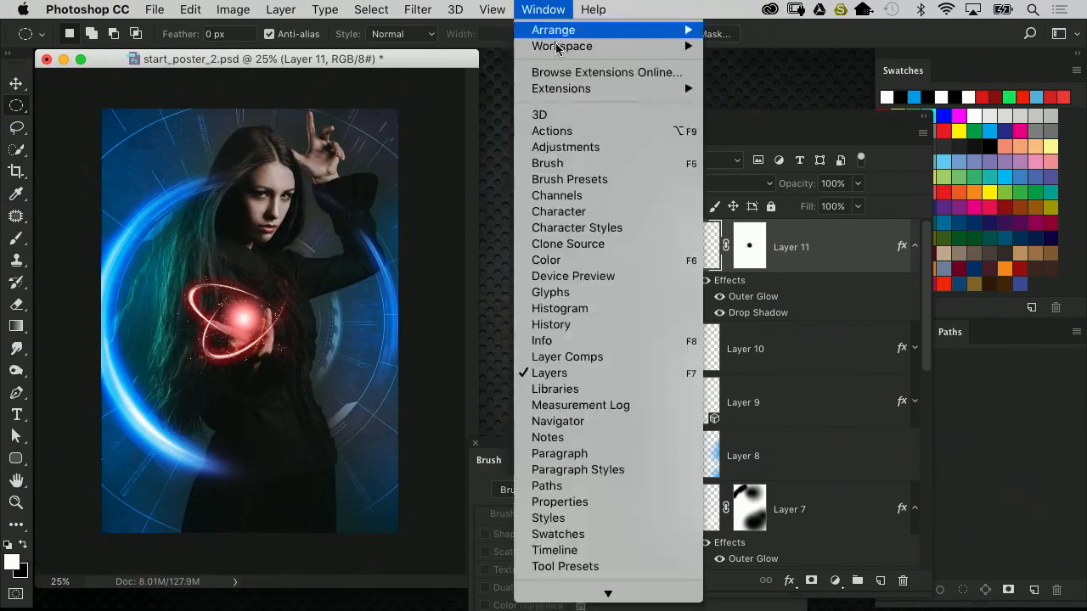
mouse_move(569, 52)
left_click(785, 195)
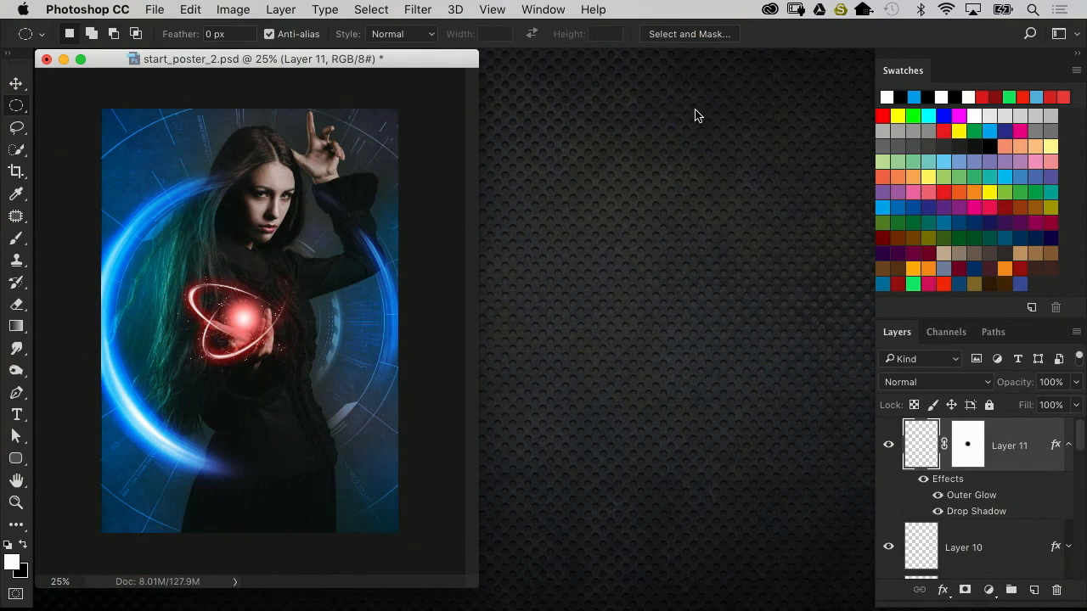
left_click_drag(893, 332, 564, 117)
left_click_drag(737, 297, 790, 526)
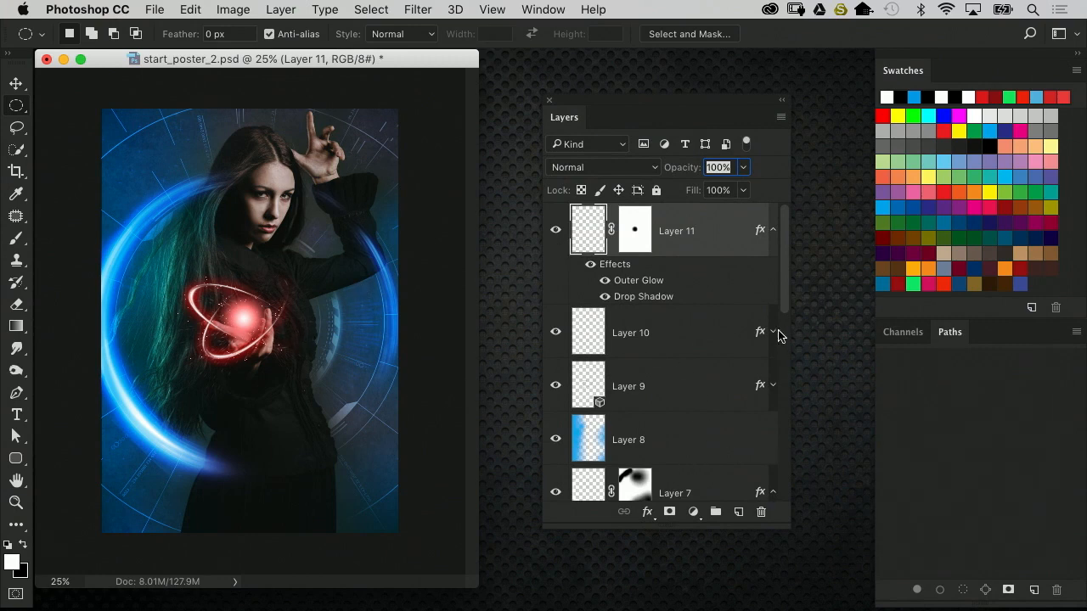
Create a new empty layer directly above Layer 1 near the base of the layer stack
left_click_drag(785, 307, 771, 513)
left_click(601, 321)
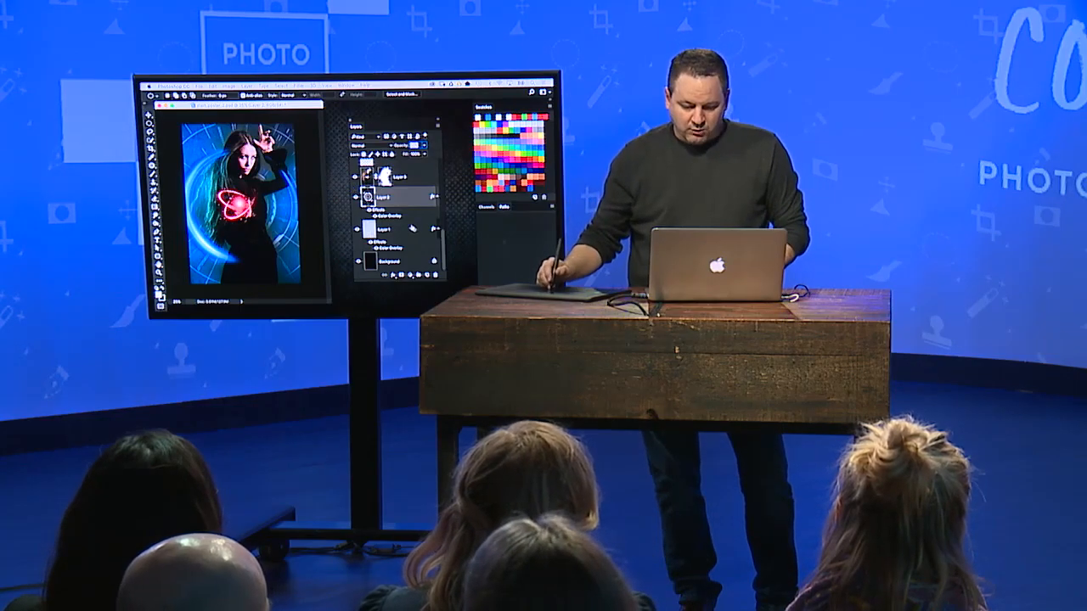
left_click(367, 229)
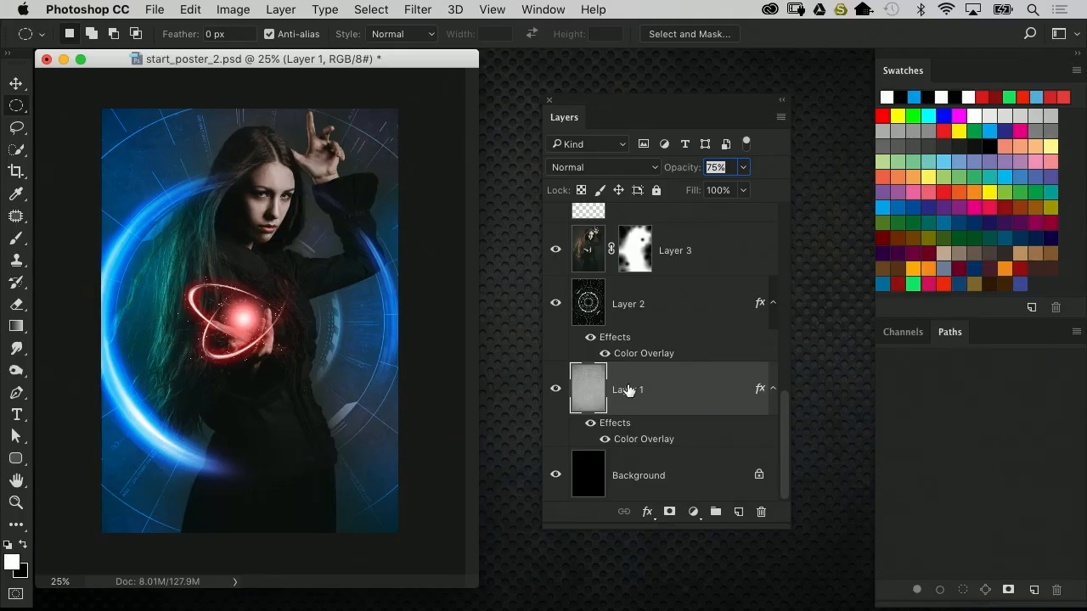
left_click(739, 513)
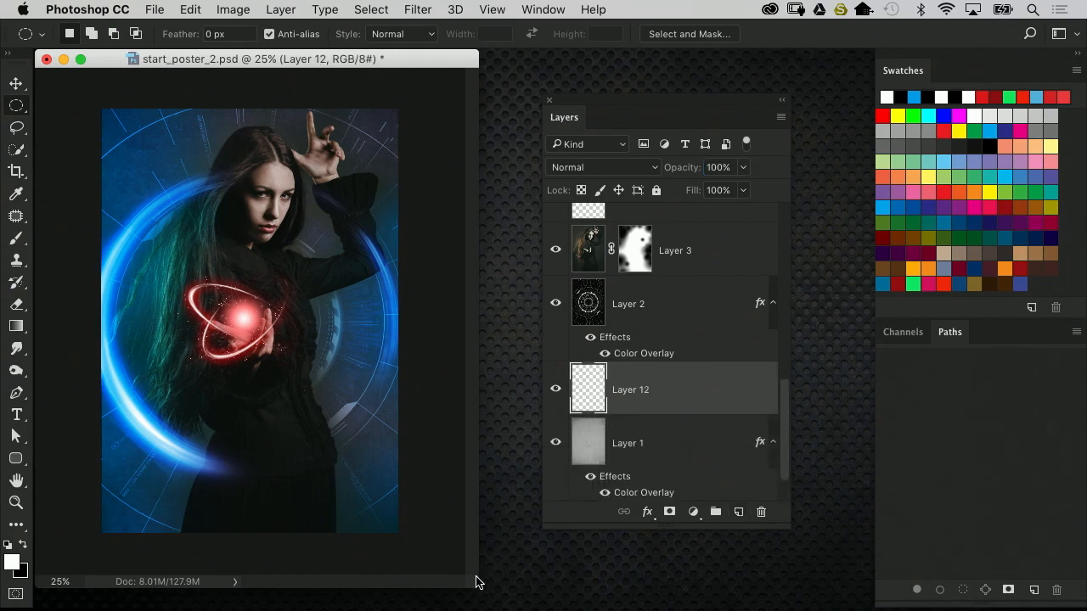
Enlarge the document window and set up the Gradient tool with a foreground-to-transparent gradient and default black and white colours
left_click_drag(478, 584, 535, 596)
left_click_drag(16, 326, 115, 329)
left_click(125, 34)
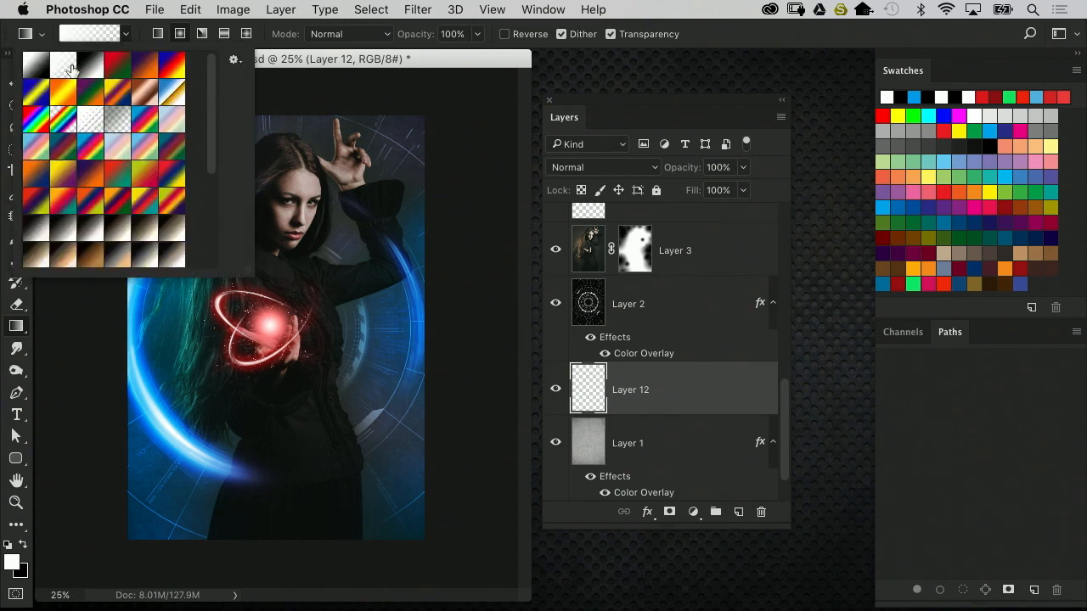
left_click(329, 64)
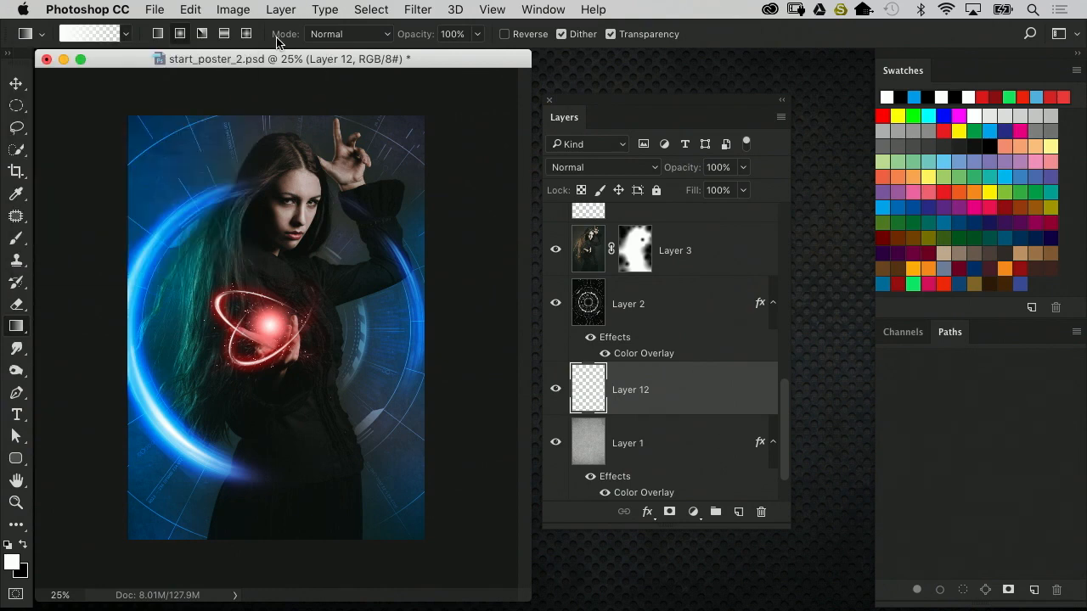
key("d")
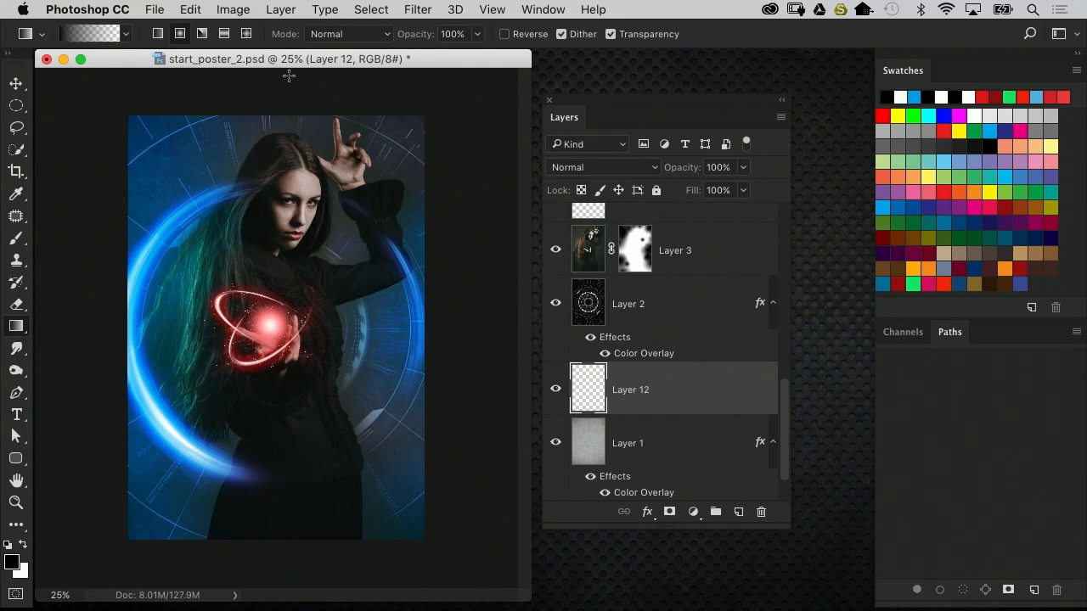
Darken the poster's upper and lower edges on Layer 12 with linear black-to-transparent gradients running inward from outside the canvas
left_click_drag(284, 73, 283, 220)
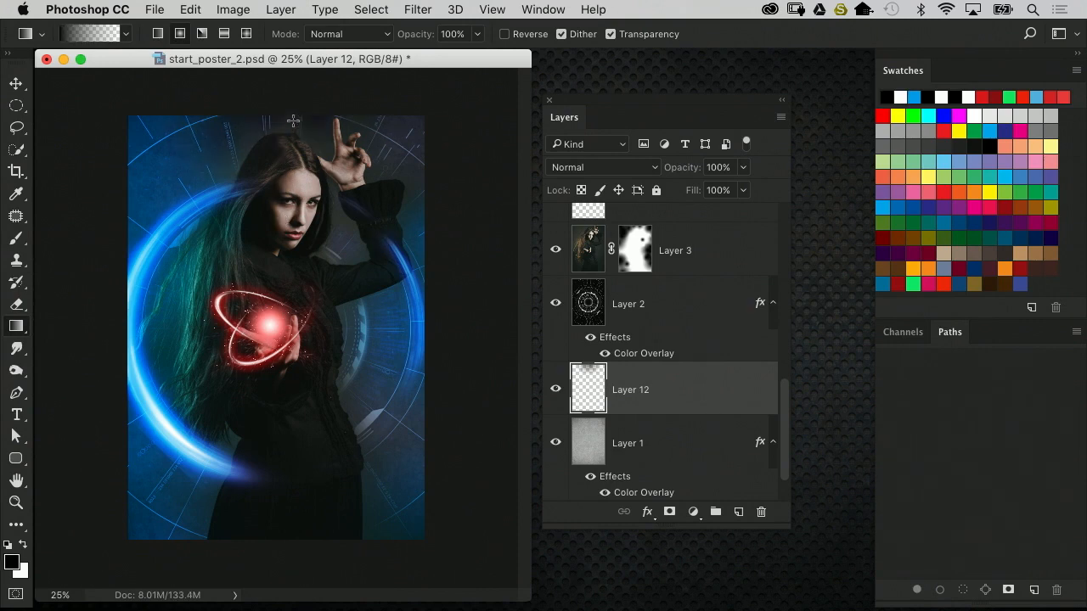
key("super+z")
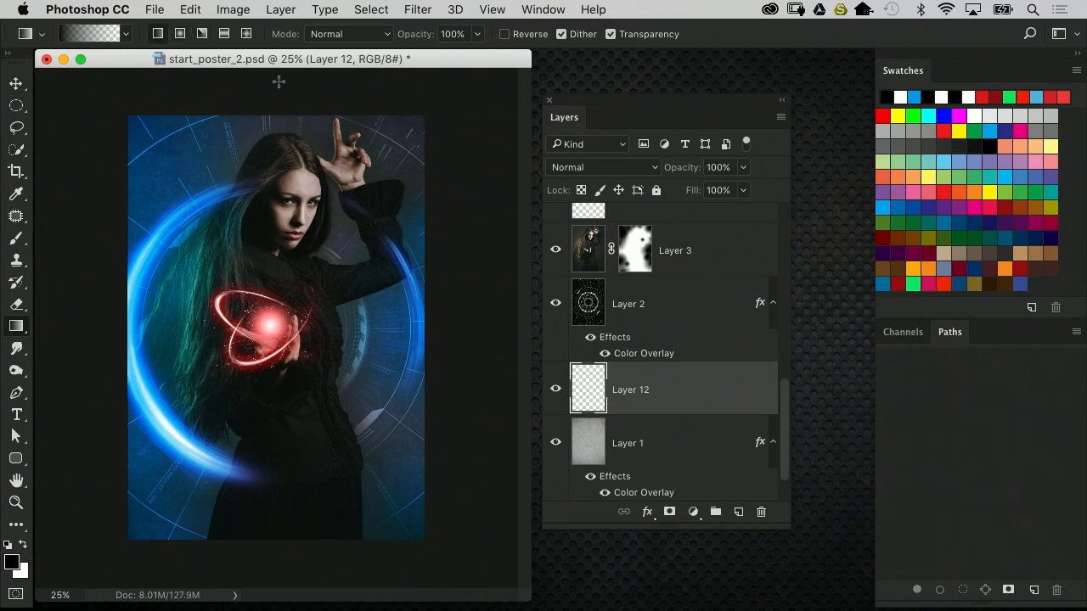
left_click_drag(278, 82, 286, 212)
left_click_drag(276, 551, 280, 392)
left_click_drag(281, 546, 278, 394)
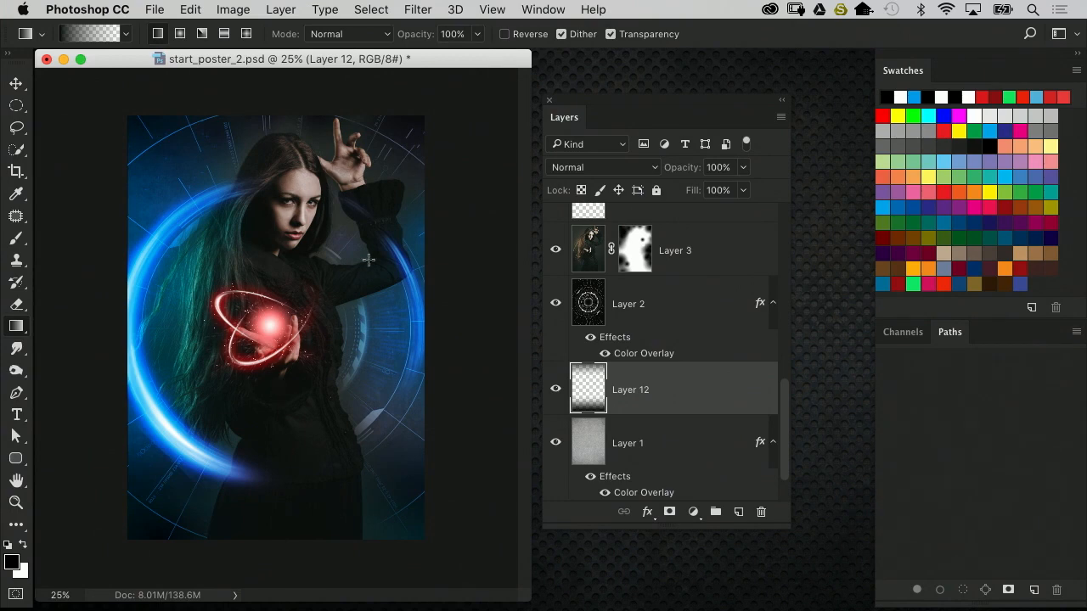
key("super+z")
Move Layer 12 above Layer 2 and compare the poster with and without the dark edge gradients
left_click_drag(591, 397, 599, 296)
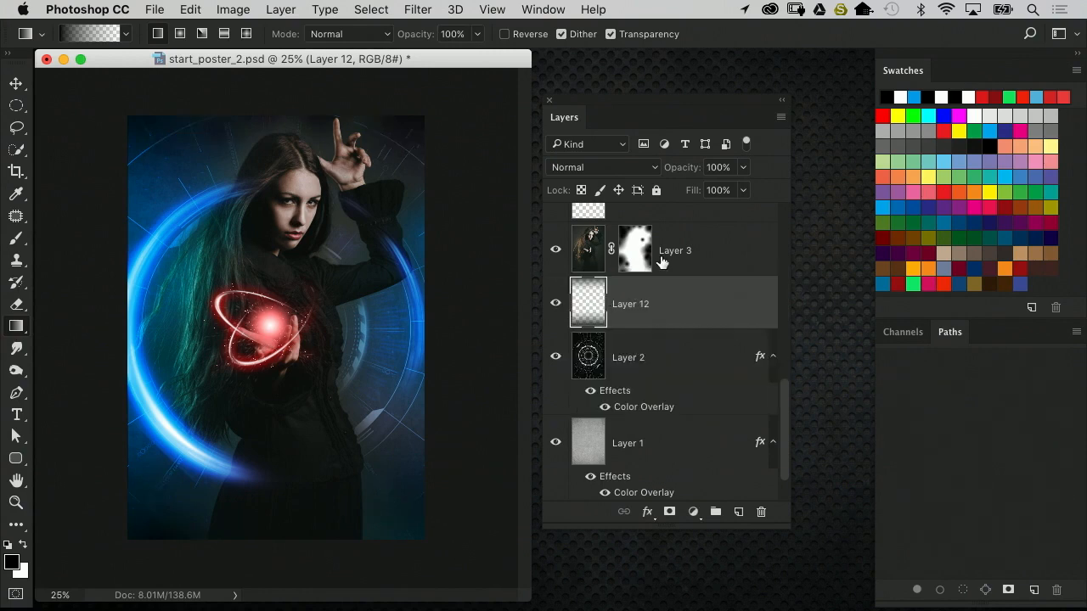
left_click(556, 305)
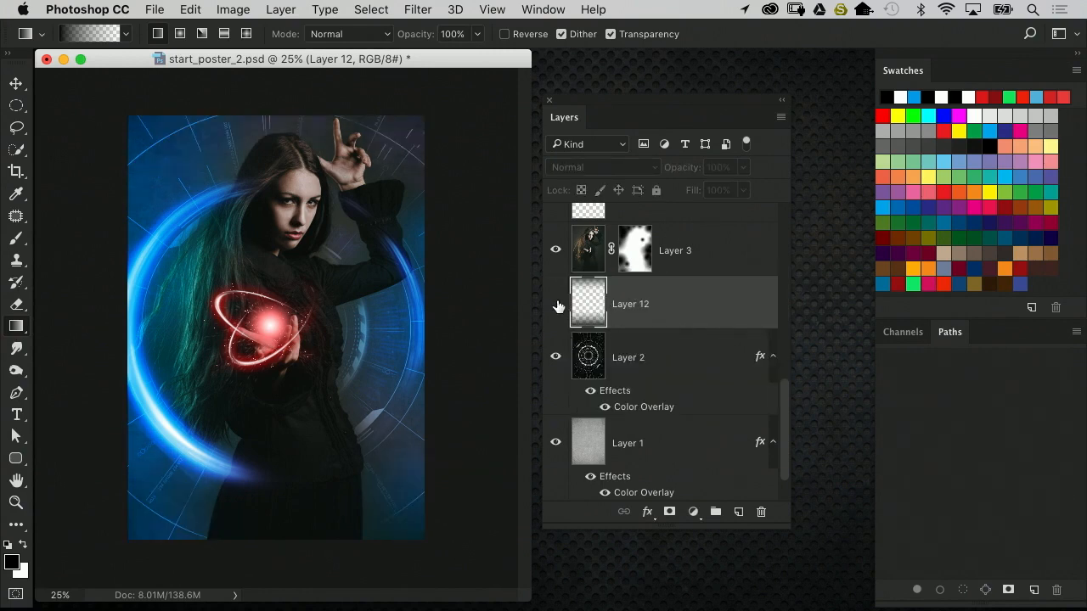
left_click(556, 305)
Fit the document window closely around the poster at 25% and reposition it beside the Layers panel
key("super+minus")
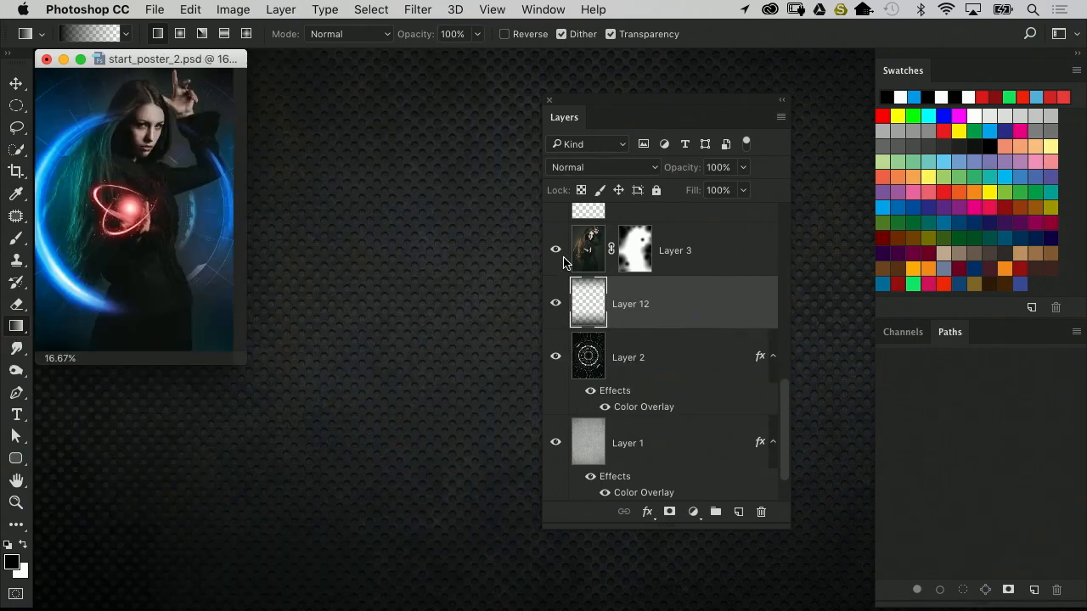
key("super+equal")
left_click_drag(321, 56, 384, 80)
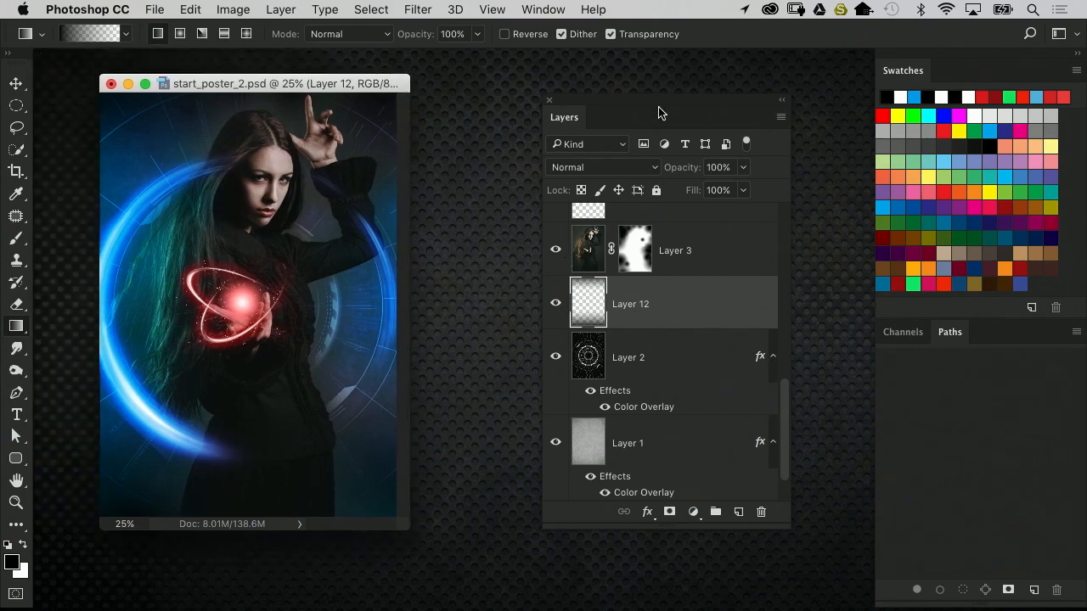
Add a new layer above Layer 11 and copy Layer 11's Outer Glow and Drop Shadow effects onto it
left_click_drag(784, 407, 793, 220)
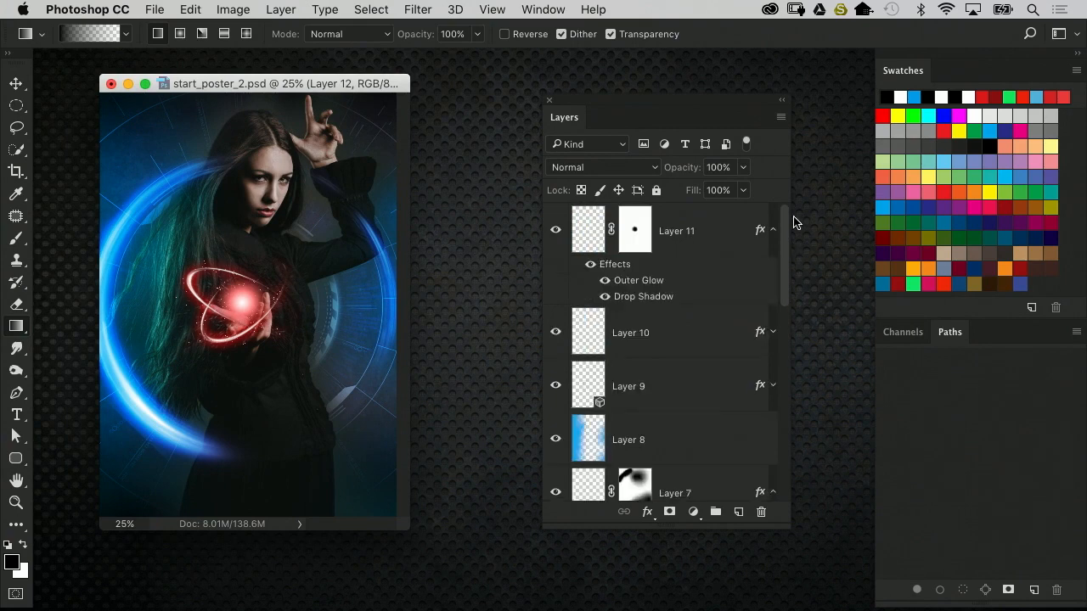
left_click_drag(586, 112, 602, 112)
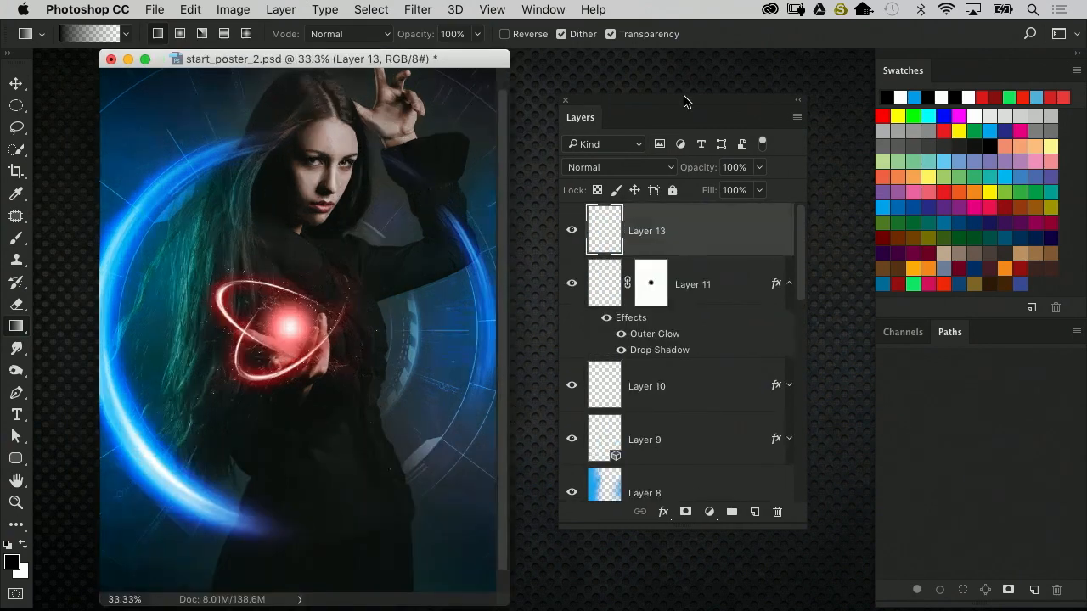
key("BackSpace")
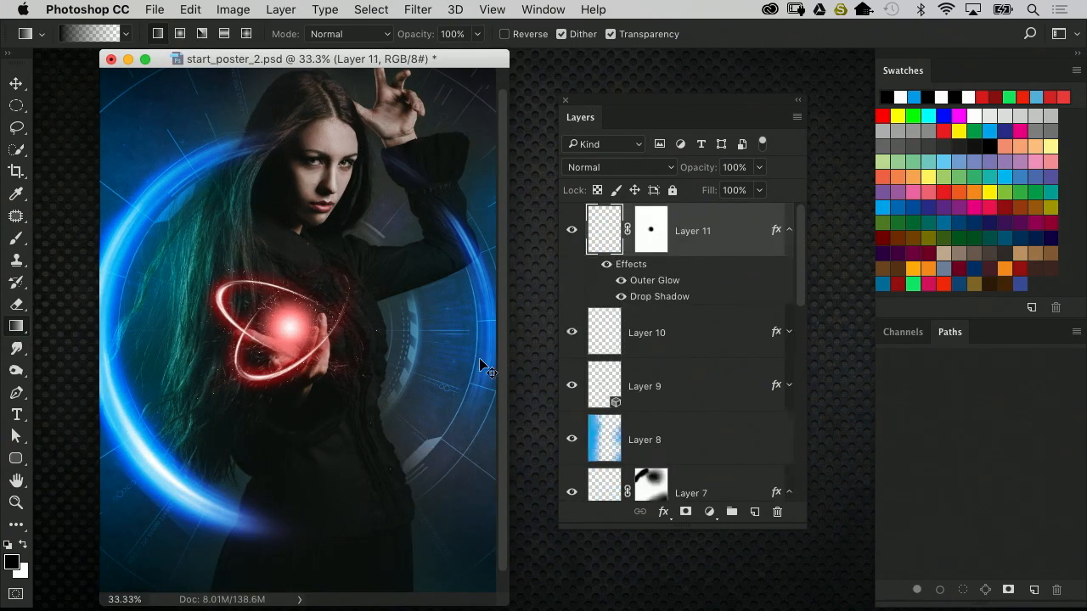
scroll(381, 362, "up", 2)
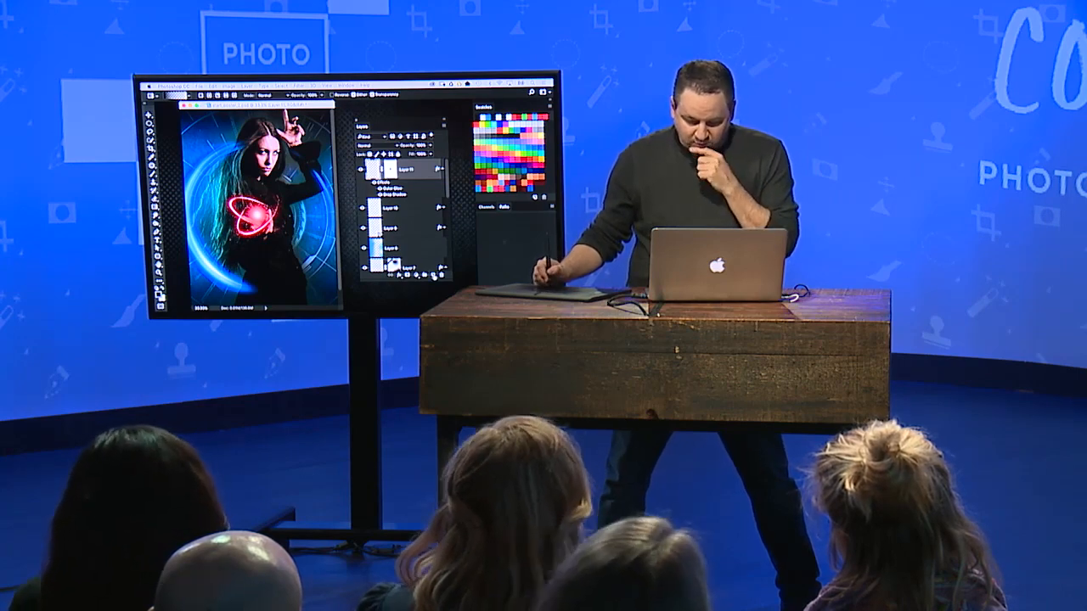
left_click(755, 512)
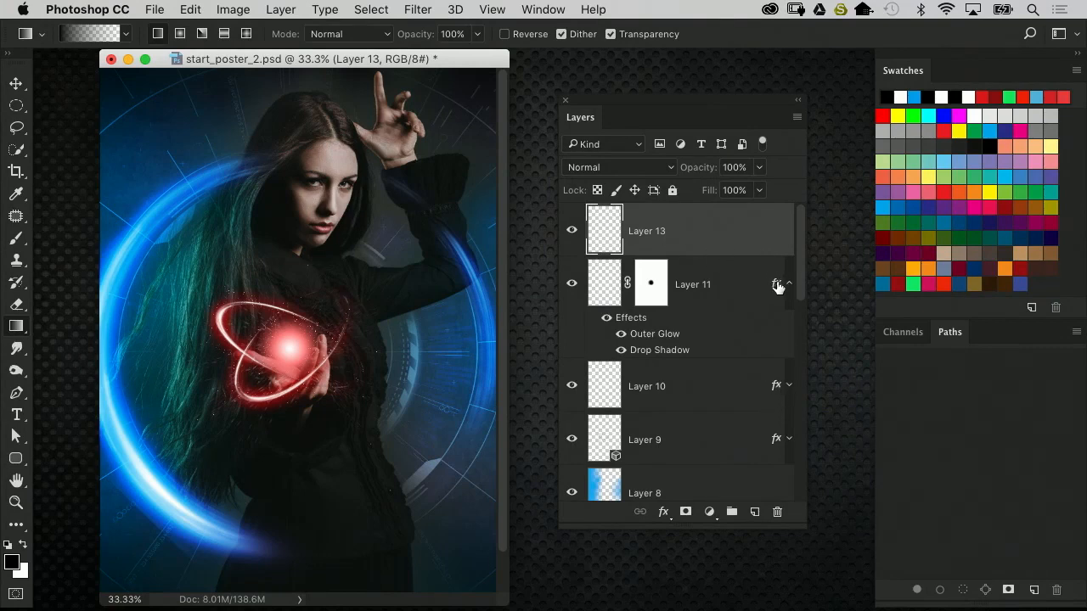
left_click_drag(778, 287, 767, 250)
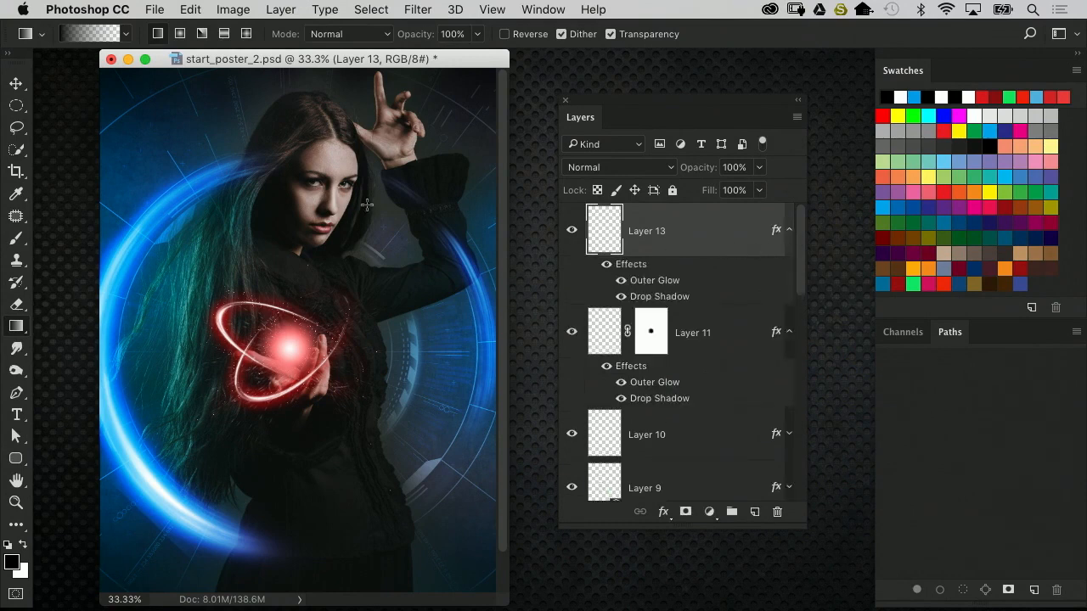
Choose the Brush tool with the 174 px spark splatter tip and test it once on Layer 13
left_click(16, 238)
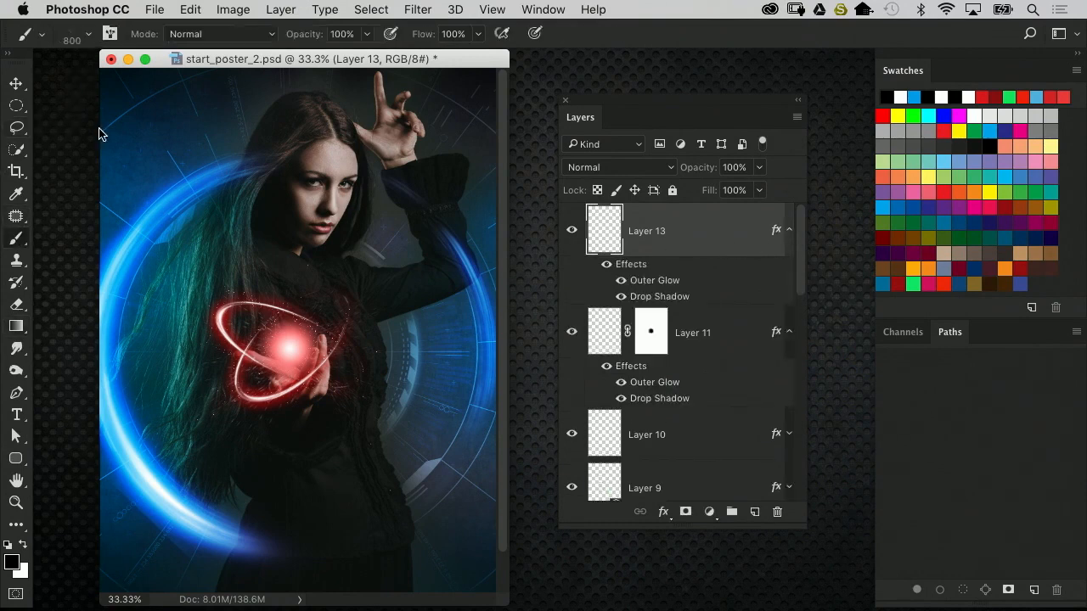
left_click(90, 36)
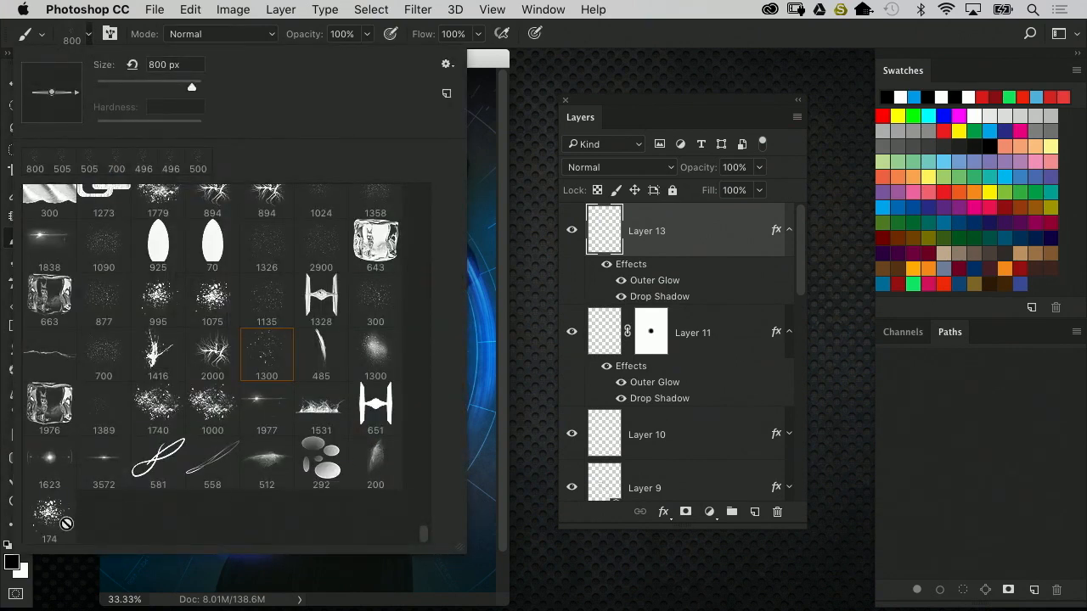
left_click(61, 520)
left_click(488, 282)
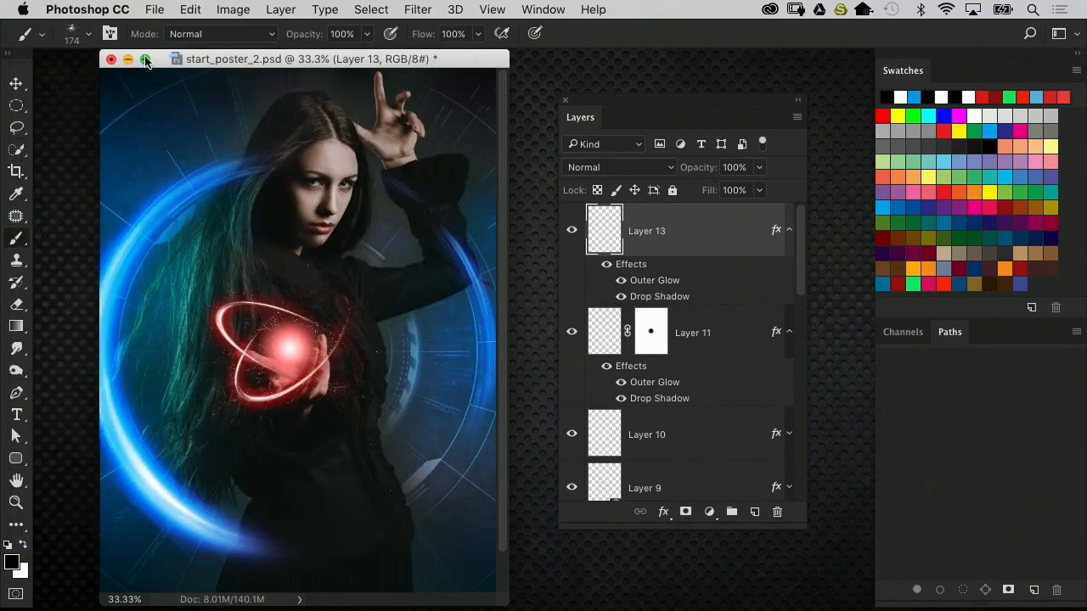
left_click(90, 35)
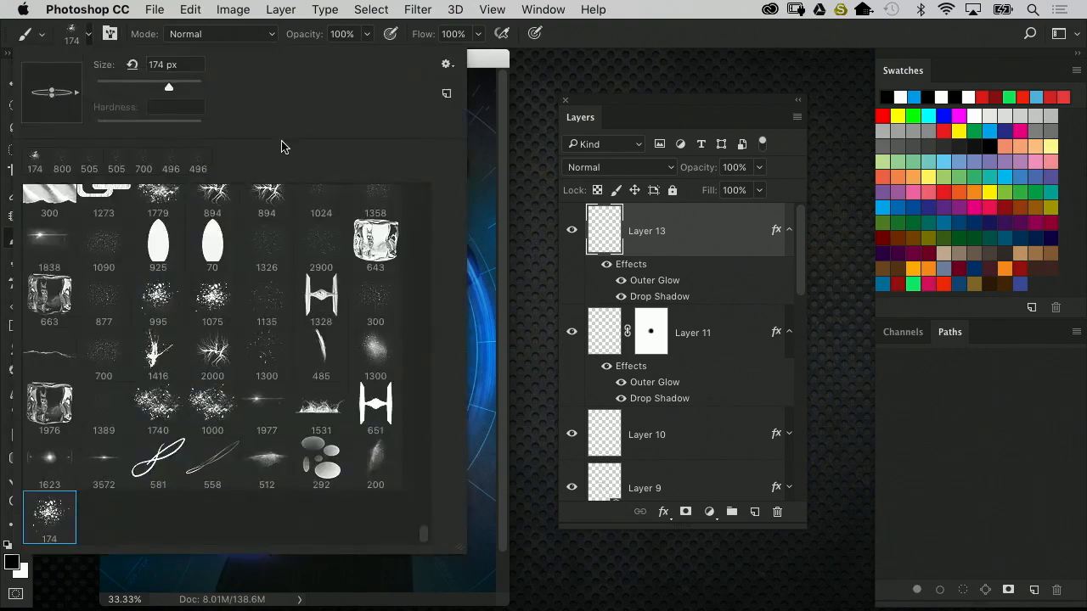
Set the brush tip shape to 100% roundness and 93% spacing in the detailed brush settings
left_click(111, 34)
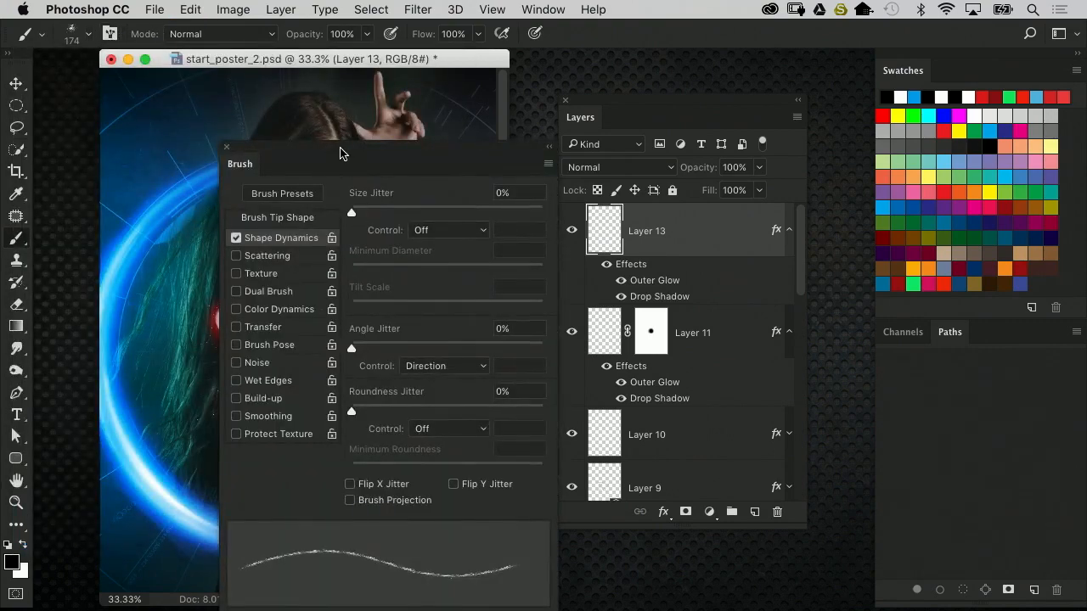
left_click_drag(340, 153, 306, 119)
left_click(243, 190)
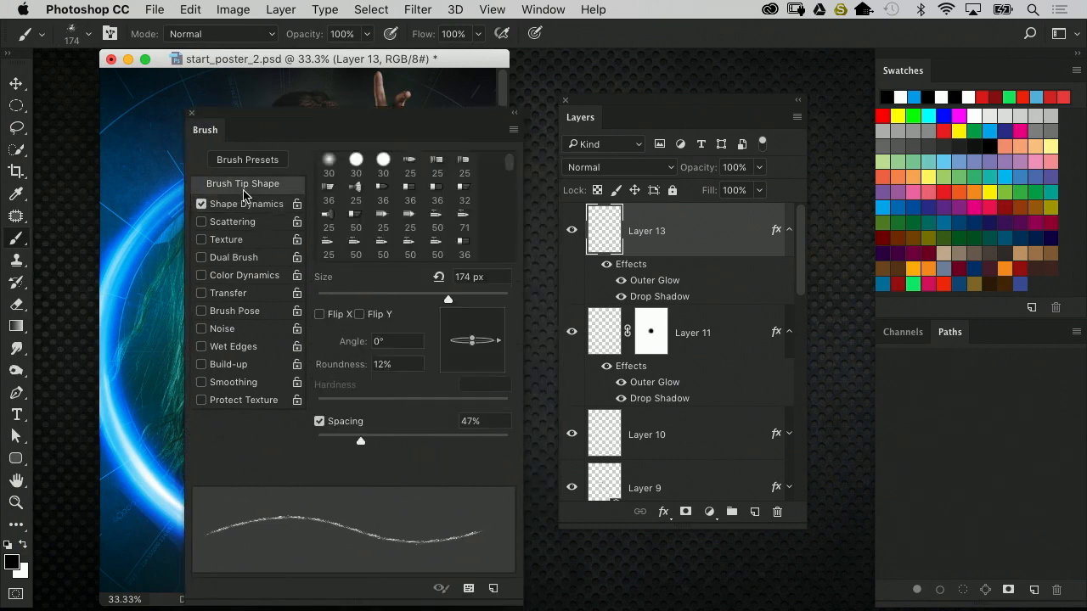
left_click_drag(474, 336, 476, 272)
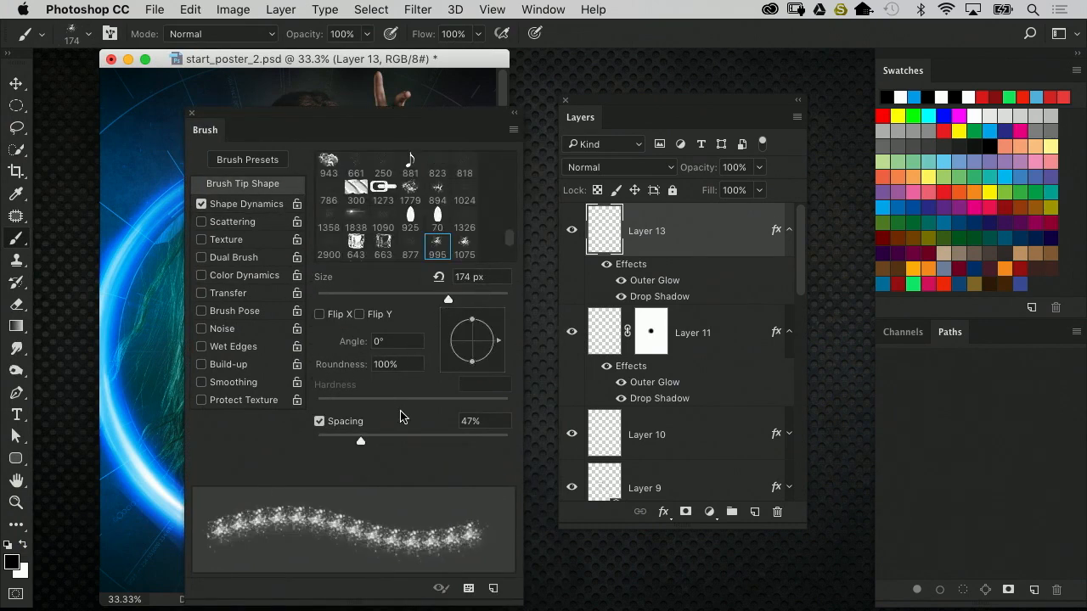
left_click_drag(361, 437, 405, 437)
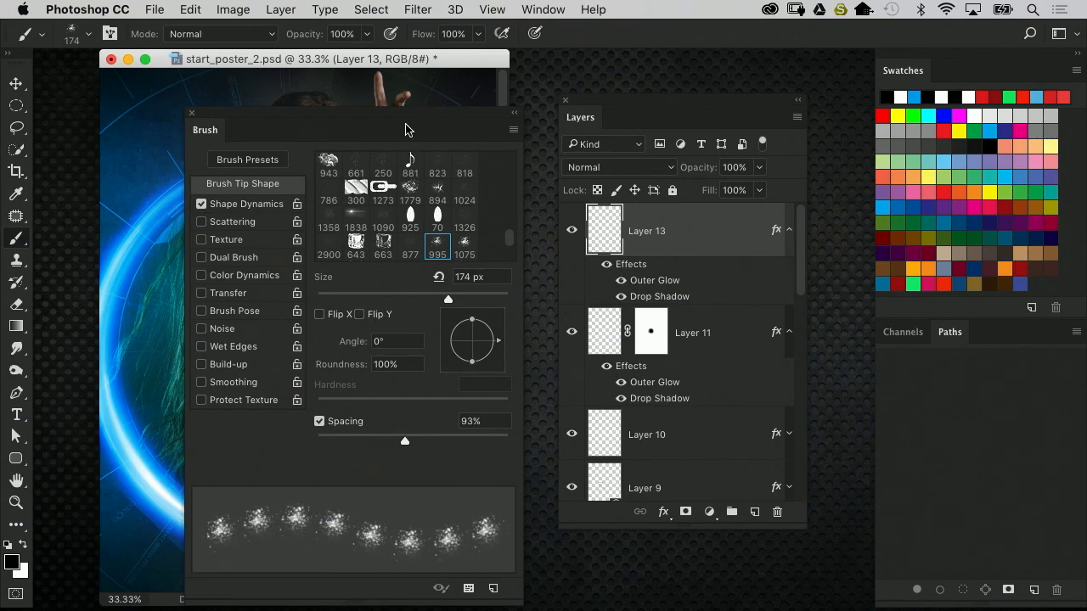
Reposition the Brush panel and flatten the 174 px splatter tip to 8% roundness
mouse_move(409, 130)
left_mouse_down()
mouse_move(615, 162)
mouse_move(761, 203)
left_mouse_up()
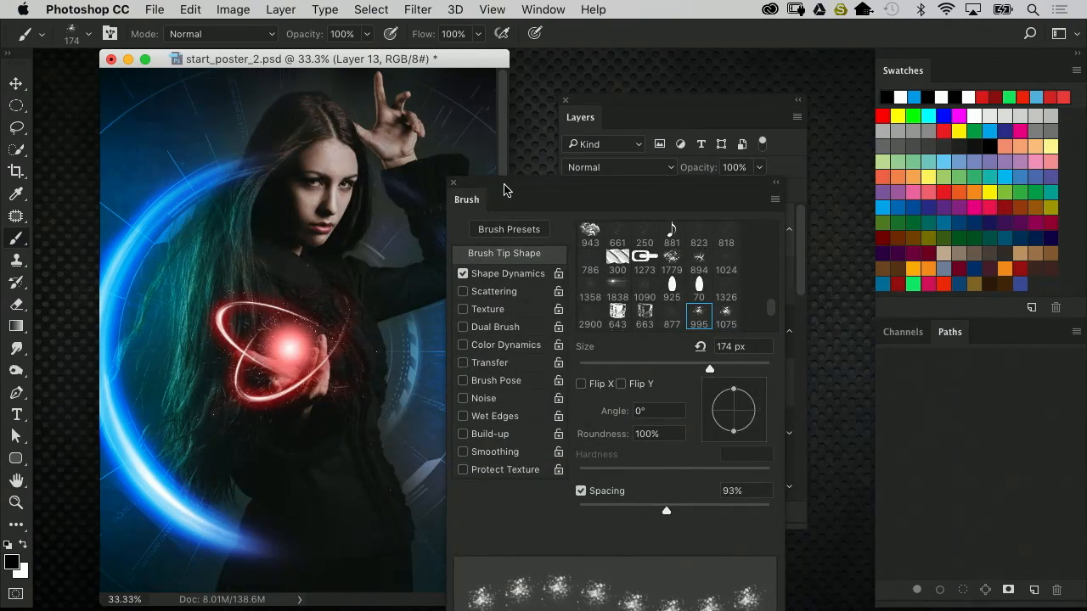
mouse_move(501, 188)
left_mouse_down()
mouse_move(282, 168)
mouse_move(262, 151)
left_mouse_up()
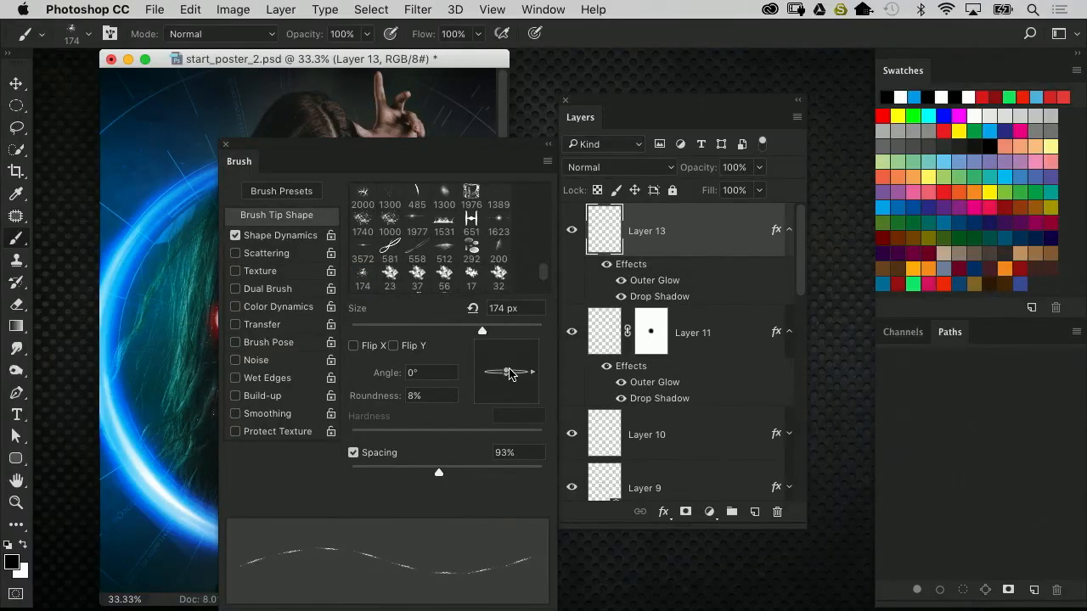
left_click_drag(276, 149, 307, 150)
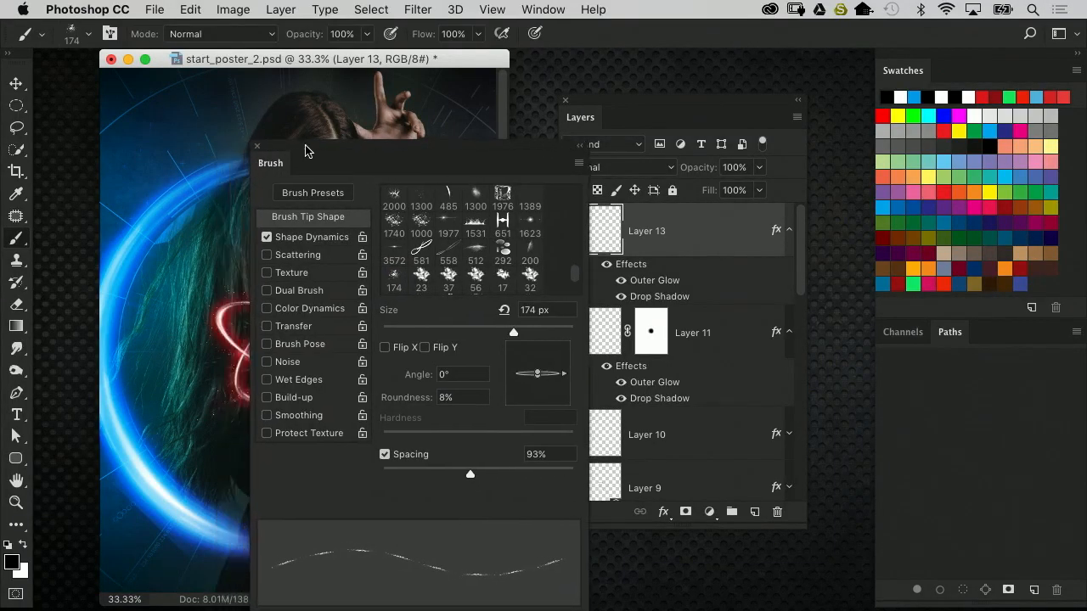
Switch to the Move tool and shift the Brush and Layers panels away from the poster
left_click(22, 88)
left_click_drag(316, 148, 310, 179)
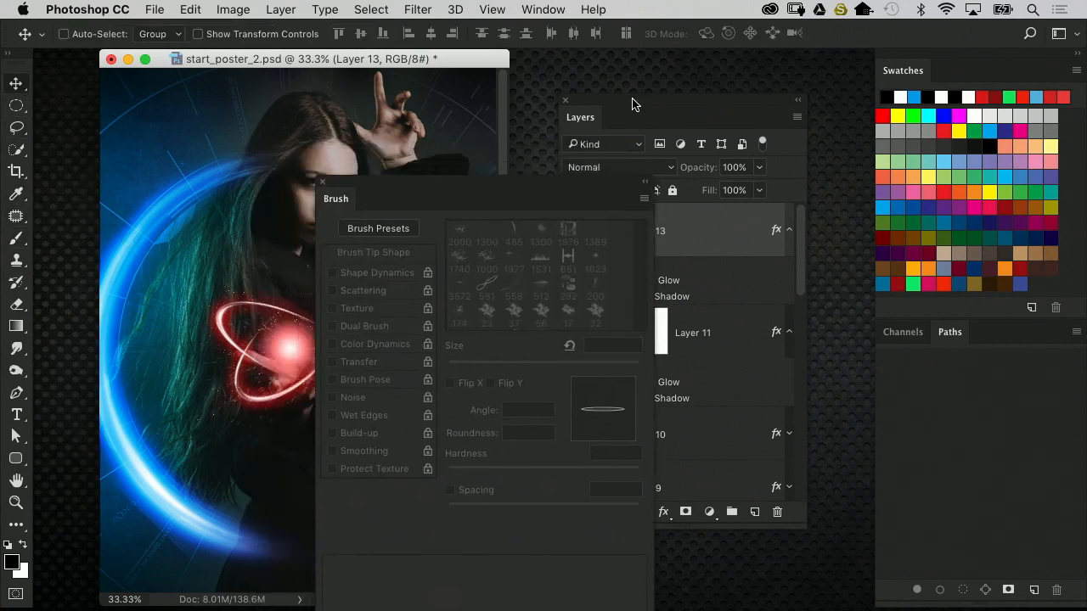
left_click_drag(631, 102, 684, 102)
left_click_drag(553, 178, 594, 163)
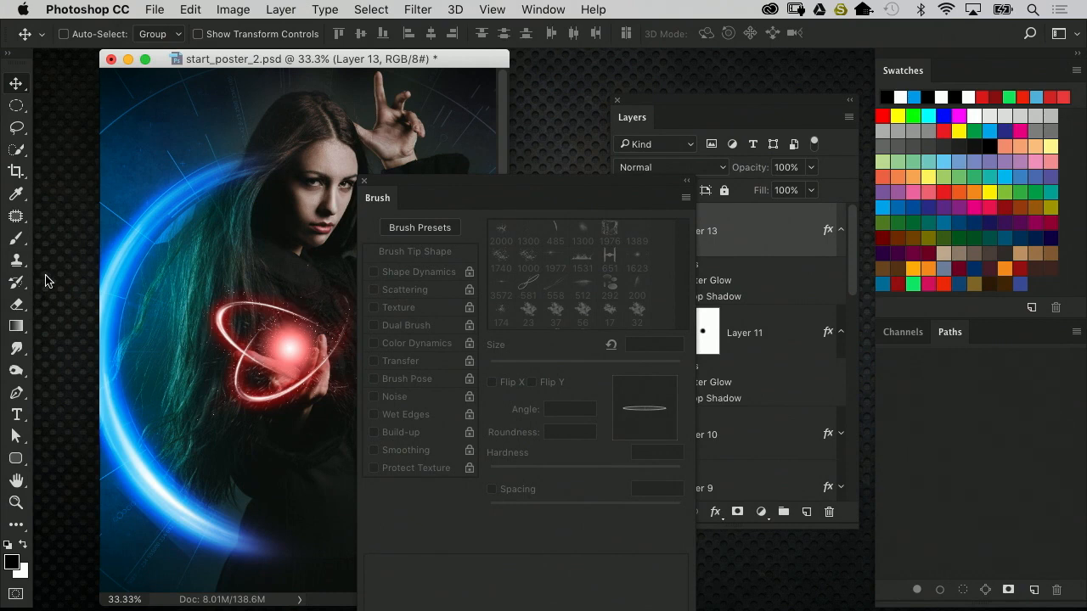
Switch to the Smudge tool and reposition the Brush panel so its tip shape settings sit beside the glowing orb
left_click(16, 348)
left_click(16, 348)
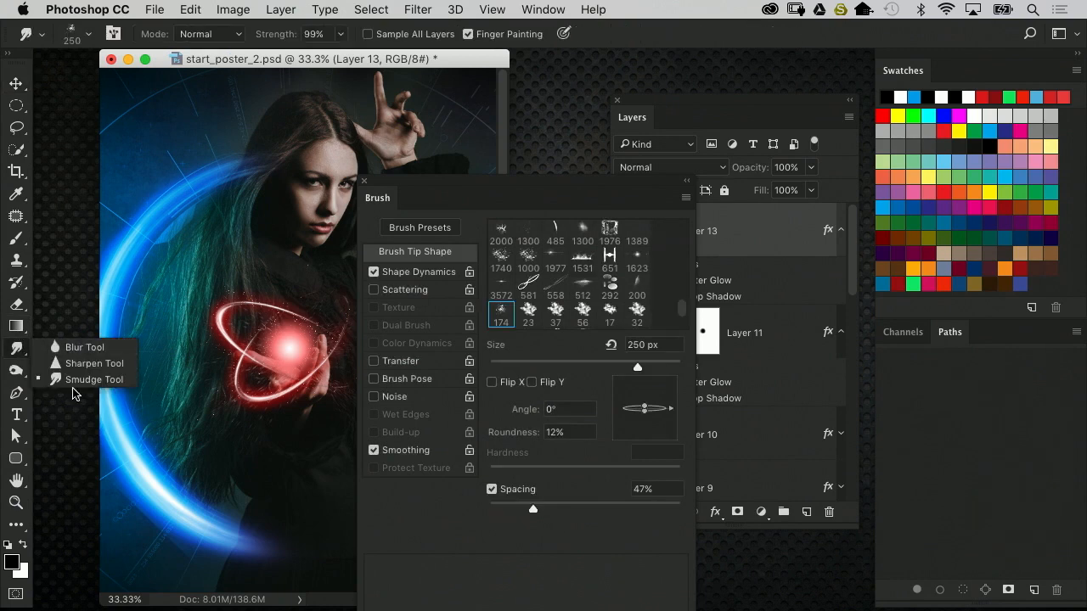
left_click(124, 378)
left_click_drag(456, 190, 456, 313)
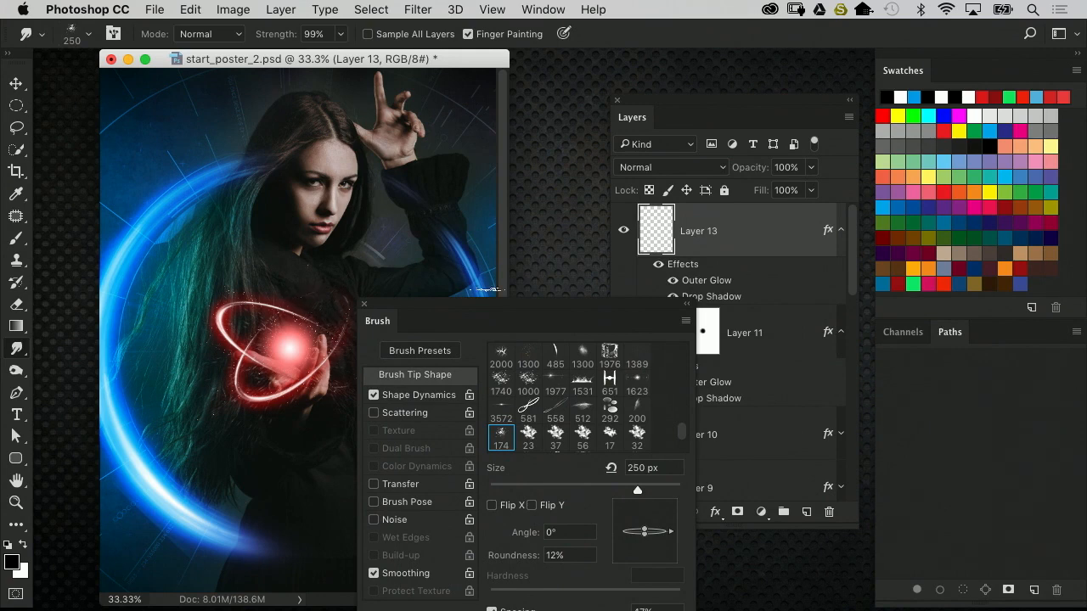
left_click_drag(590, 313, 617, 217)
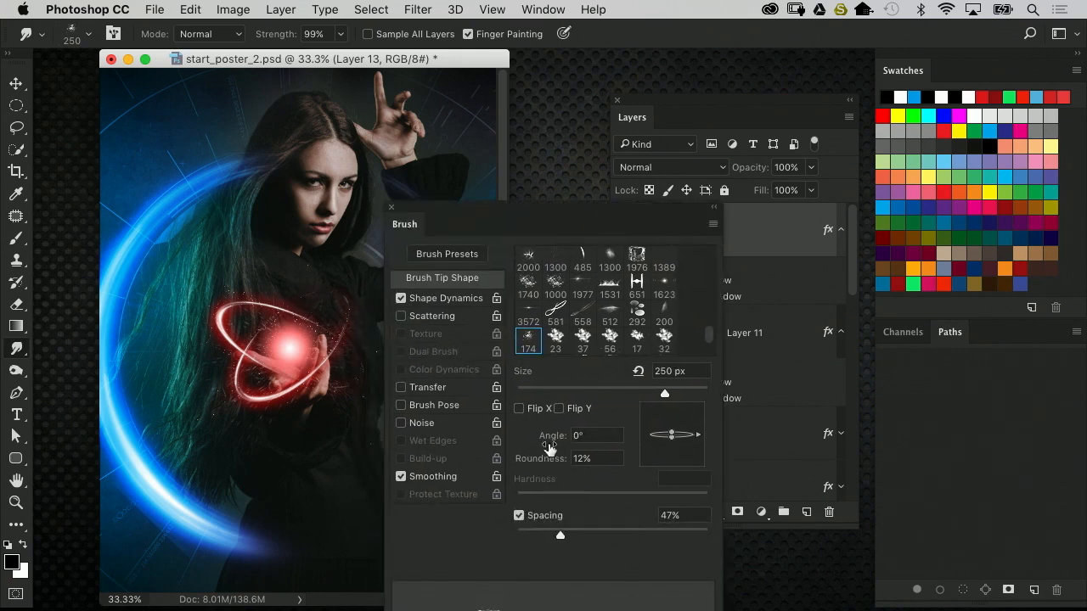
Lower the brush tip spacing slightly and set Shape Dynamics to 5% angle jitter with the angle controlled by Direction
left_click_drag(541, 213, 567, 118)
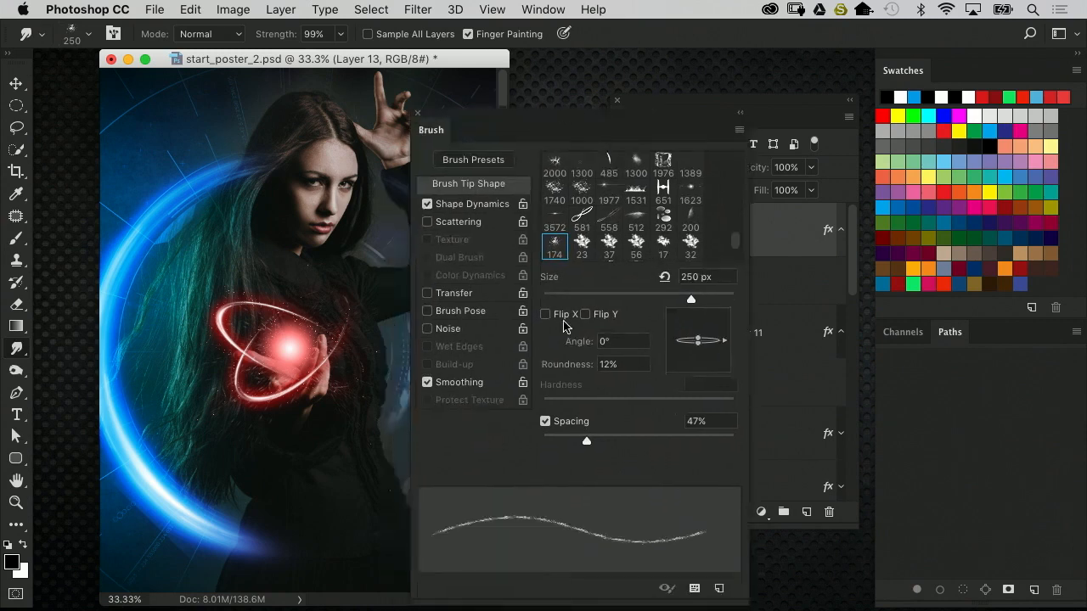
left_click_drag(586, 442, 580, 441)
left_click(466, 206)
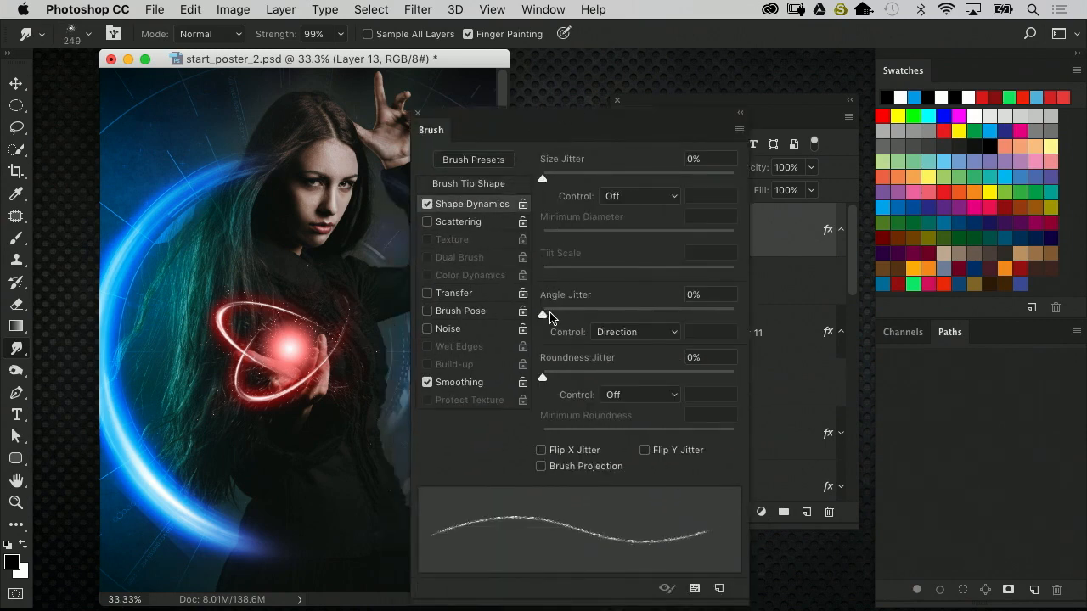
left_click_drag(549, 314, 552, 316)
left_click(637, 332)
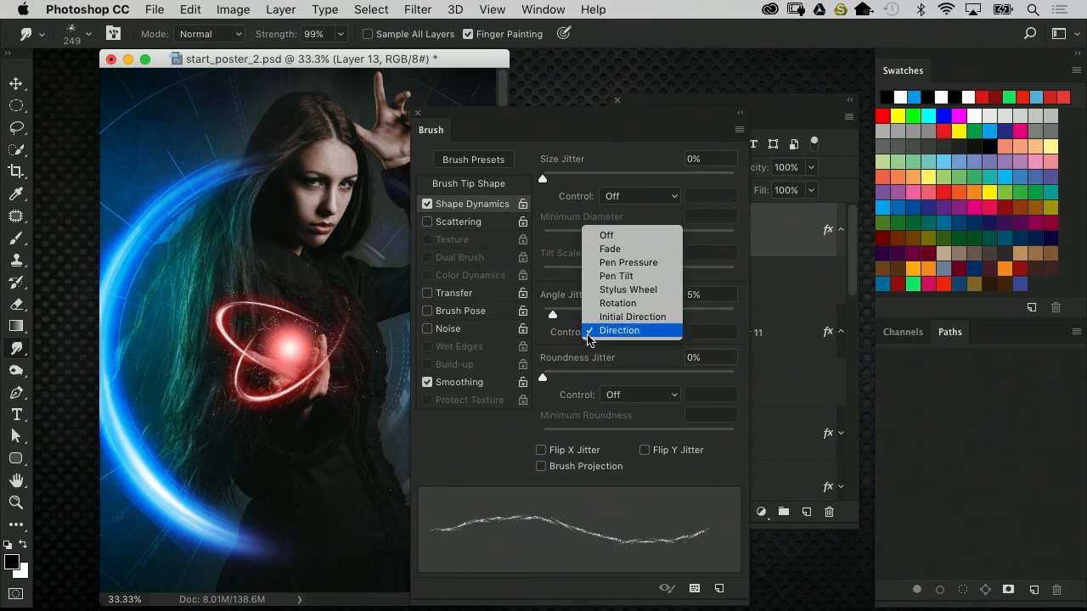
left_click(641, 337)
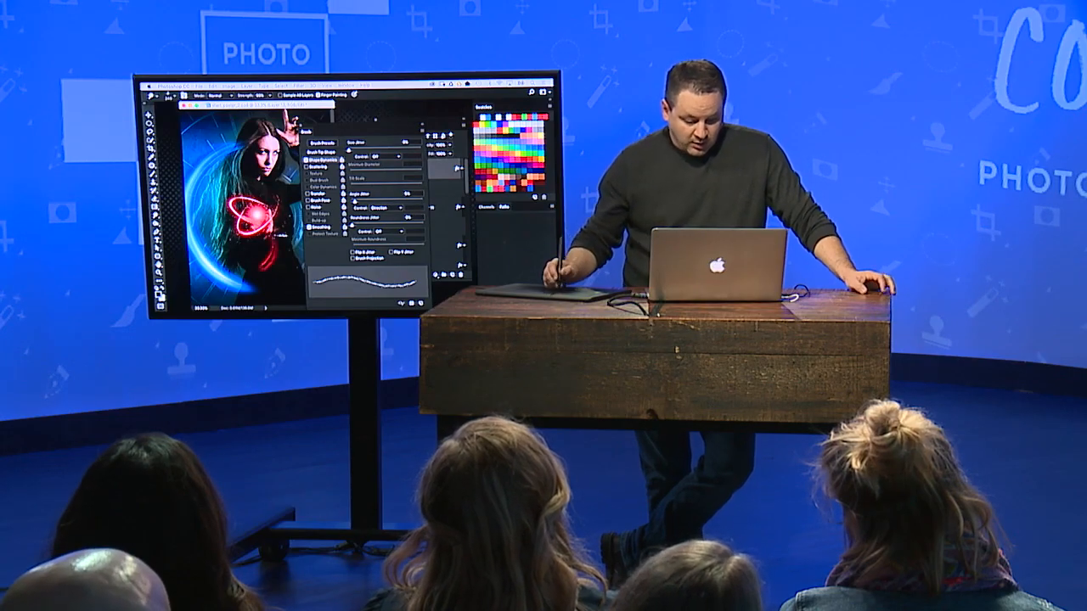
Enlarge the poster to 50%, arrange its window clear of the Brush and Layers panels, and switch to the Smudge tool
key("z")
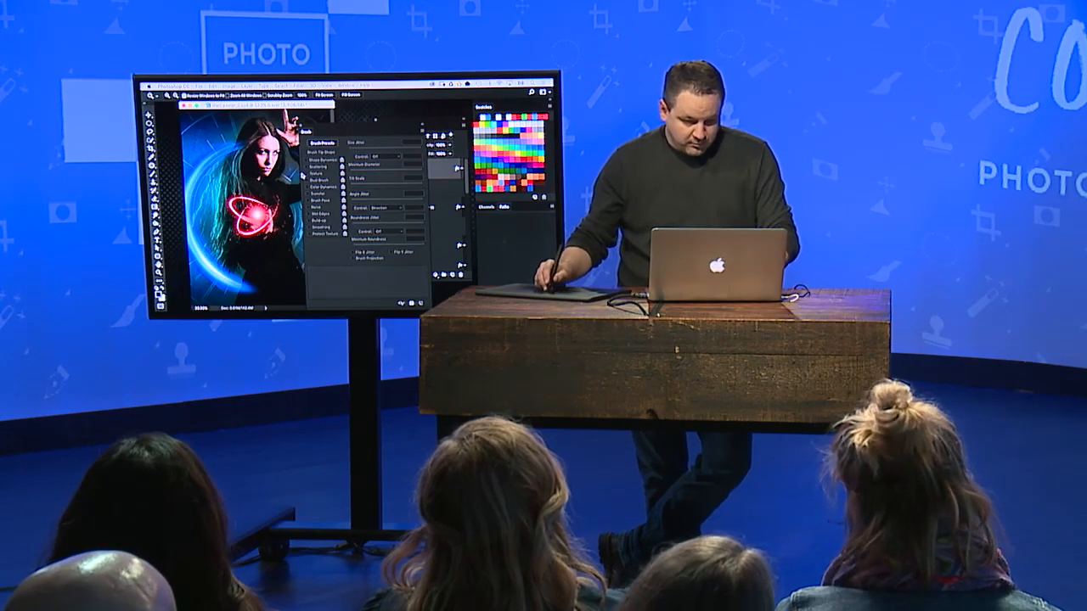
left_click_drag(337, 126, 358, 234)
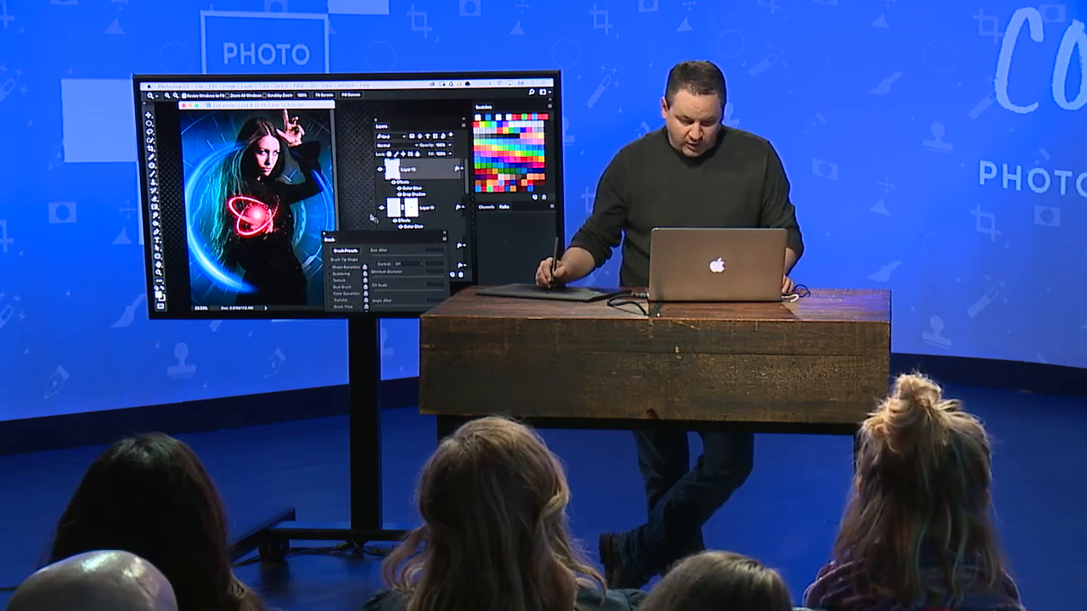
left_click_drag(699, 104, 694, 89)
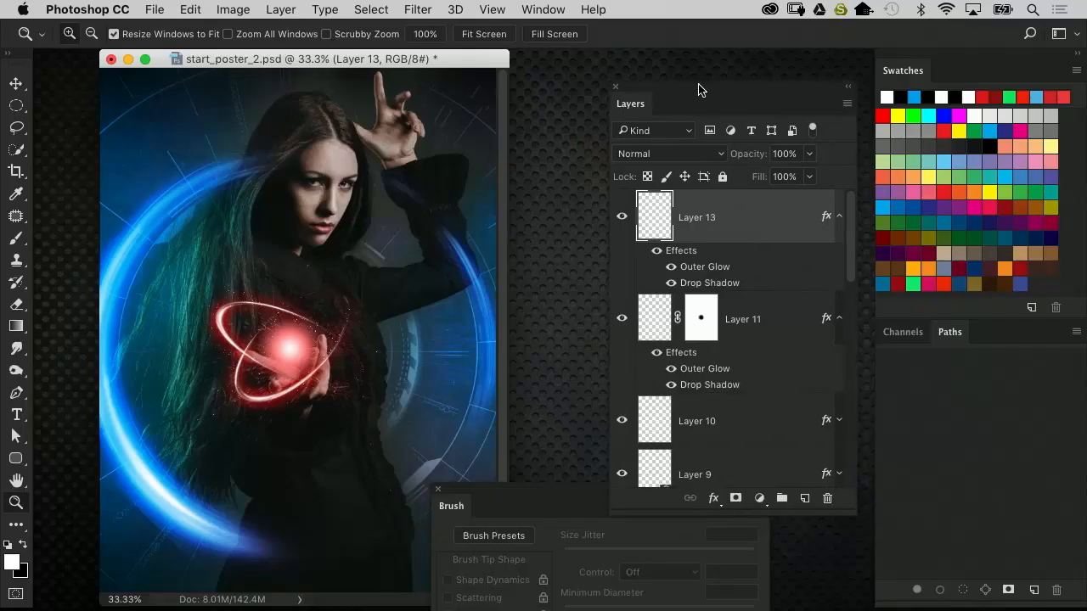
key("super+plus")
scroll(500, 197, "up", 3)
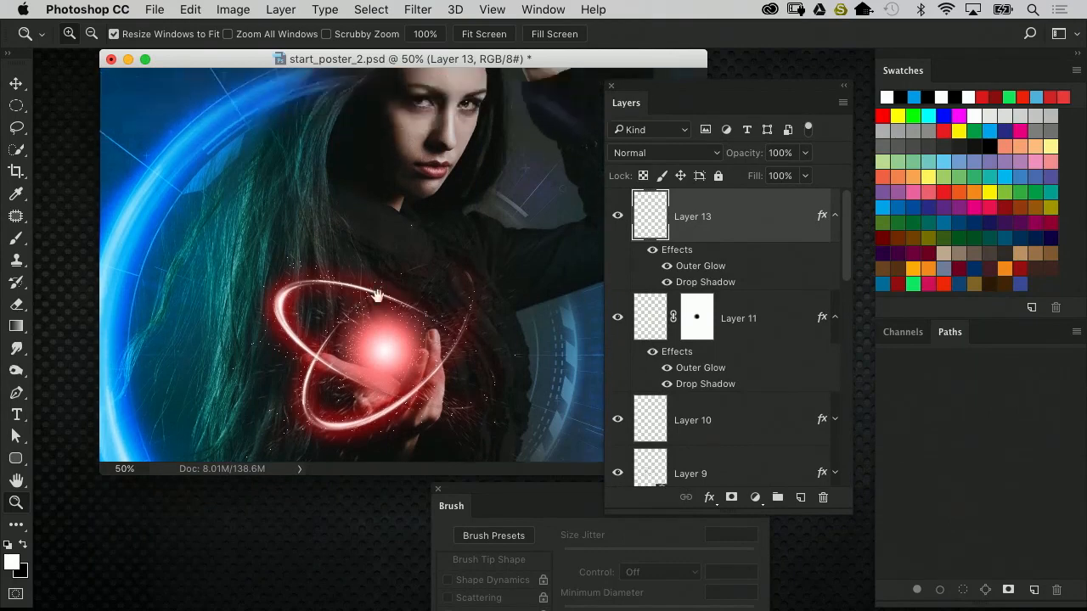
left_click_drag(694, 87, 798, 101)
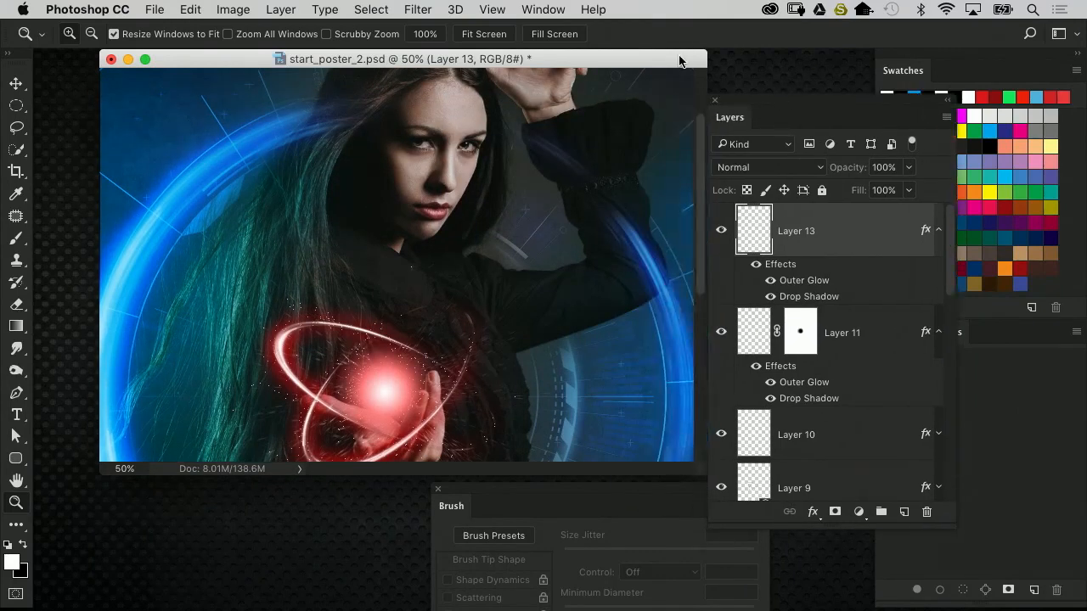
left_click_drag(682, 58, 584, 96)
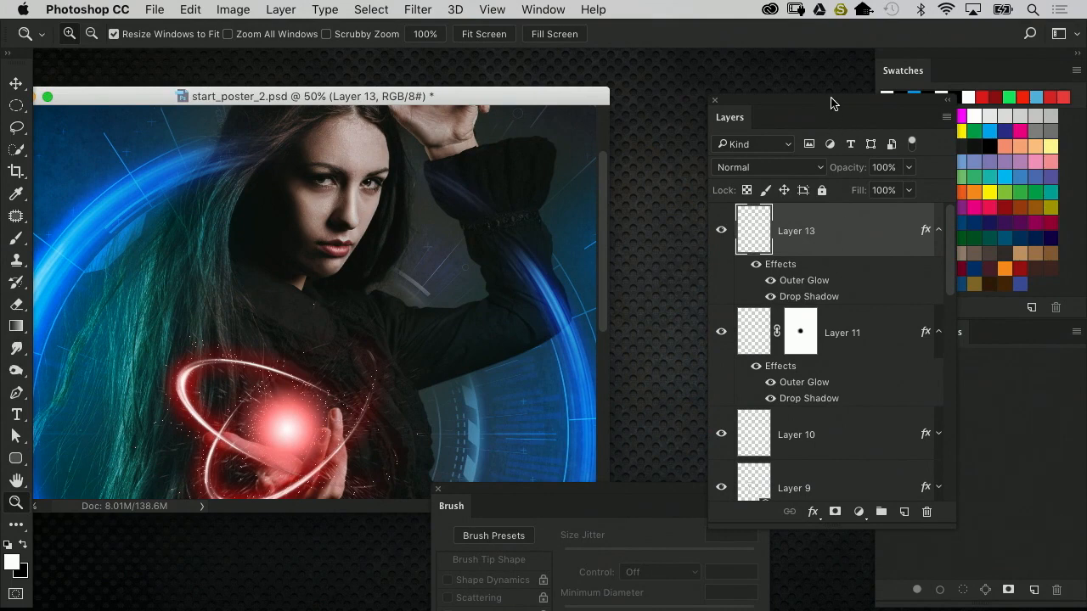
left_click_drag(831, 103, 748, 115)
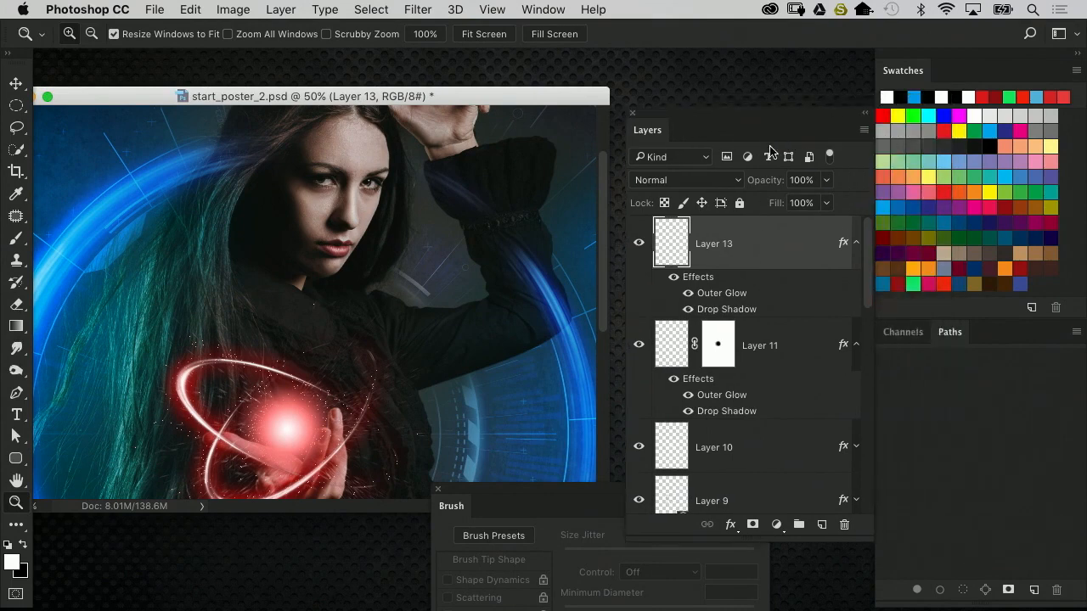
left_click(15, 350)
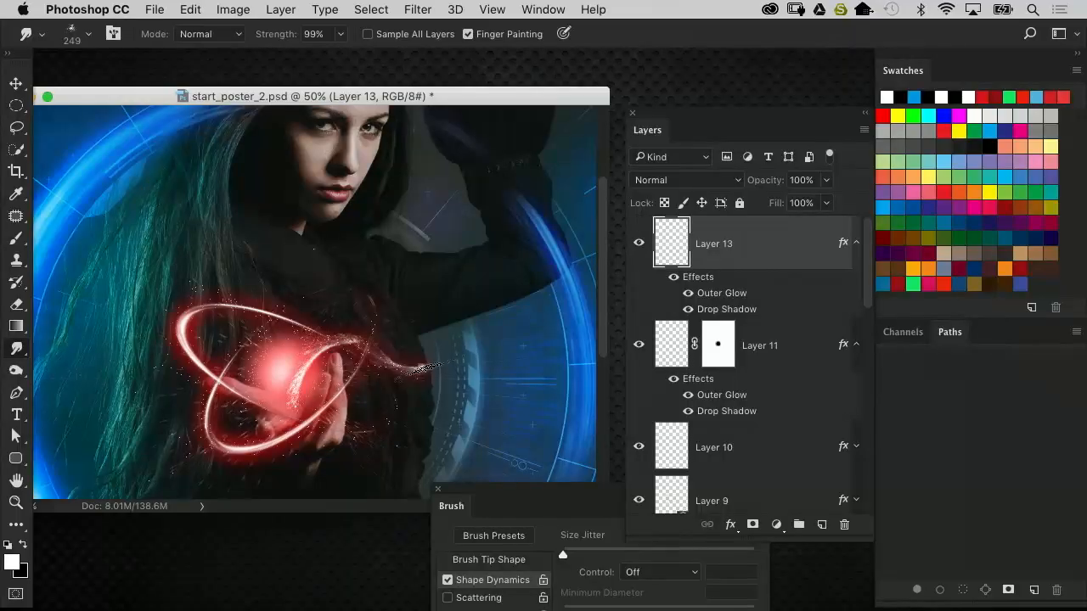
Try smudging glowing spark strokes beside the orb and over the raised palm, and undo the palm strokes
mouse_move(429, 368)
left_mouse_down()
mouse_move(464, 360)
mouse_move(457, 314)
mouse_move(436, 324)
mouse_move(444, 347)
mouse_move(336, 387)
mouse_move(410, 343)
mouse_move(470, 346)
mouse_move(469, 291)
mouse_move(431, 295)
mouse_move(423, 337)
mouse_move(491, 313)
mouse_move(473, 261)
mouse_move(504, 259)
mouse_move(363, 363)
mouse_move(489, 298)
mouse_move(517, 246)
mouse_move(510, 209)
mouse_move(457, 314)
mouse_move(491, 264)
mouse_move(474, 317)
mouse_move(516, 218)
mouse_move(531, 294)
mouse_move(478, 350)
mouse_move(521, 281)
mouse_move(498, 324)
mouse_move(424, 373)
mouse_move(497, 279)
mouse_move(504, 317)
mouse_move(472, 336)
mouse_move(547, 344)
mouse_move(569, 316)
mouse_move(557, 296)
mouse_move(442, 257)
mouse_move(442, 281)
mouse_move(419, 289)
mouse_move(419, 268)
mouse_move(425, 304)
mouse_move(410, 328)
mouse_move(418, 255)
mouse_move(410, 308)
mouse_move(325, 350)
mouse_move(427, 301)
mouse_move(482, 244)
mouse_move(388, 294)
mouse_move(482, 241)
mouse_move(539, 277)
left_mouse_up()
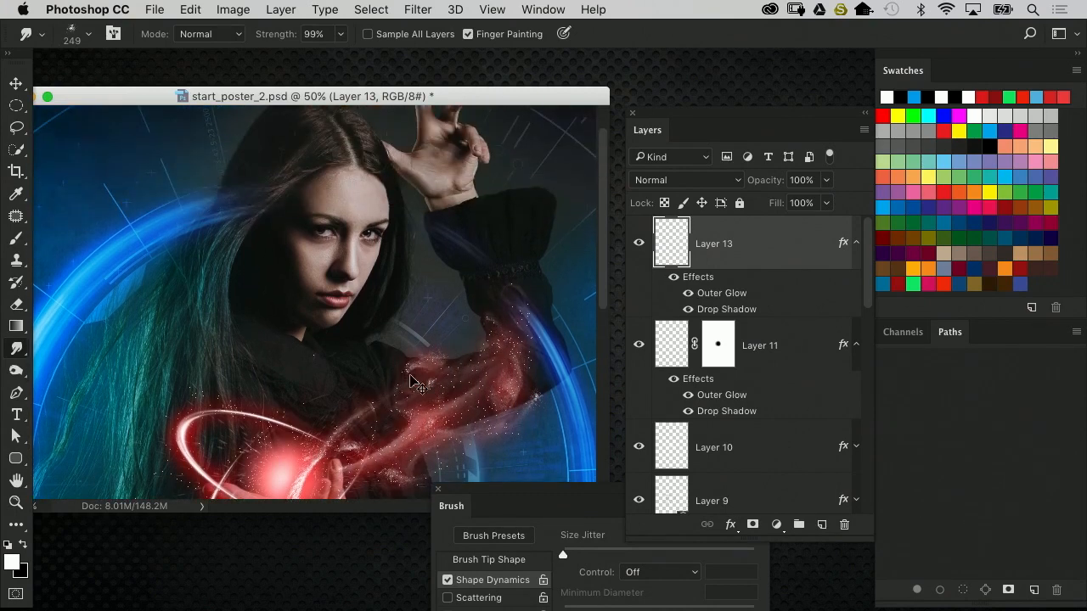
left_click_drag(337, 337, 332, 283)
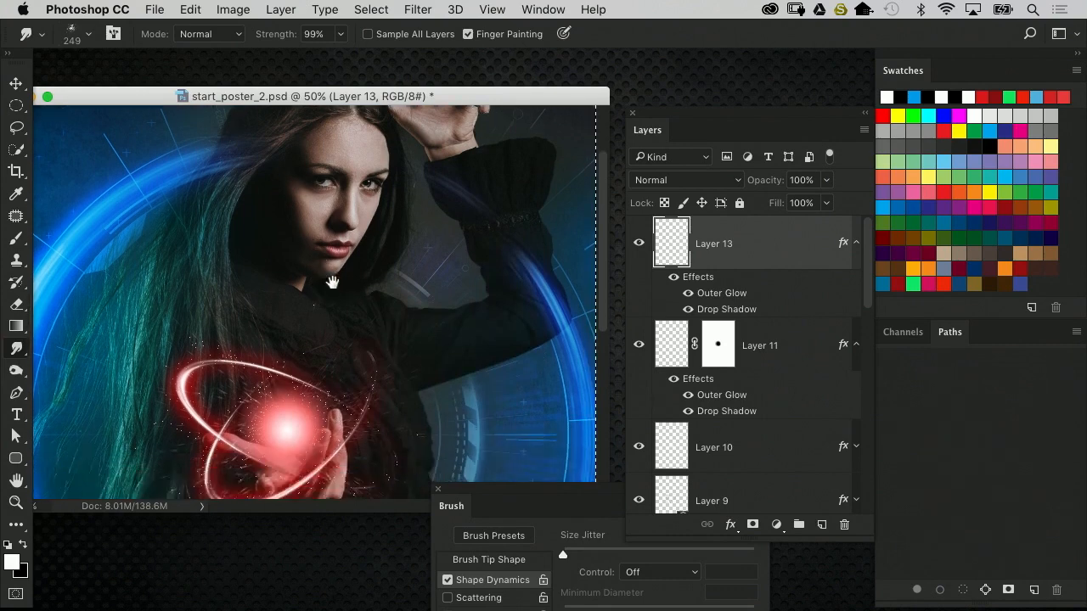
mouse_move(478, 248)
left_mouse_down()
mouse_move(423, 322)
mouse_move(425, 359)
left_mouse_up()
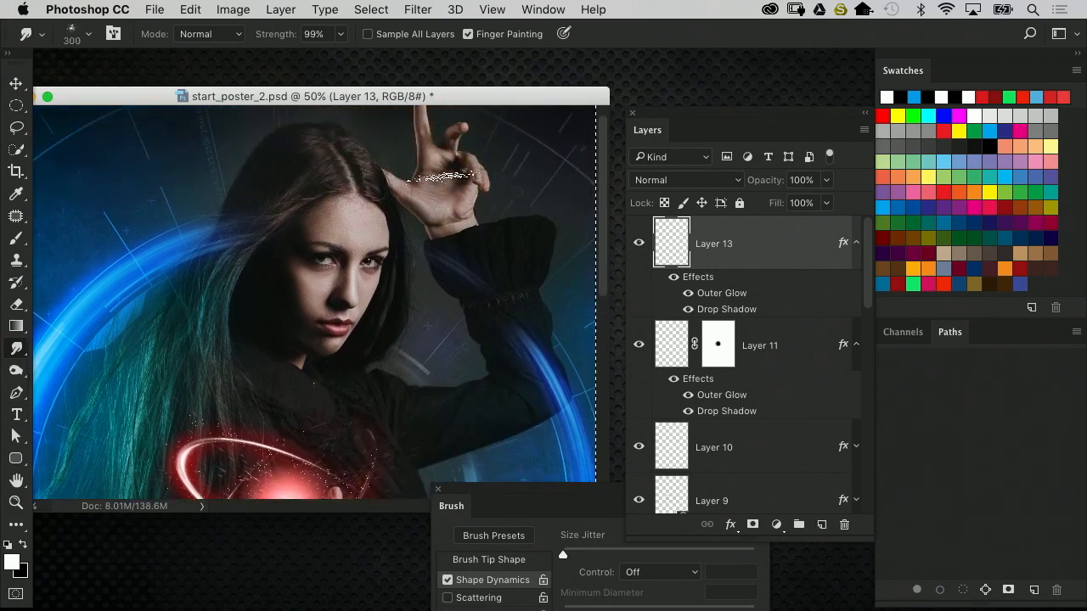
left_click_drag(411, 176, 472, 180)
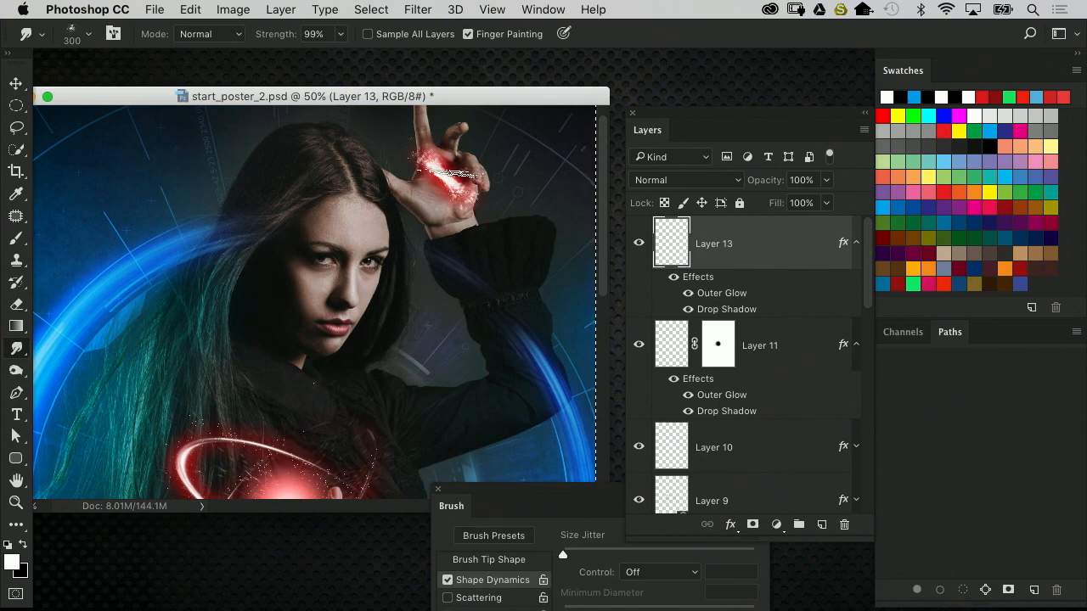
key("ctrl+z")
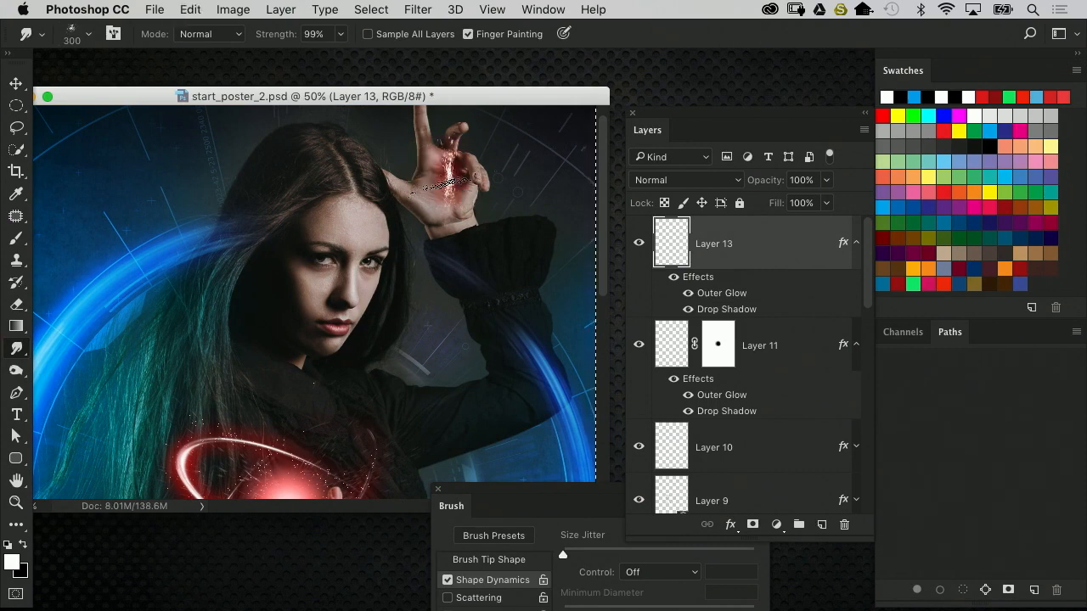
key("ctrl+z")
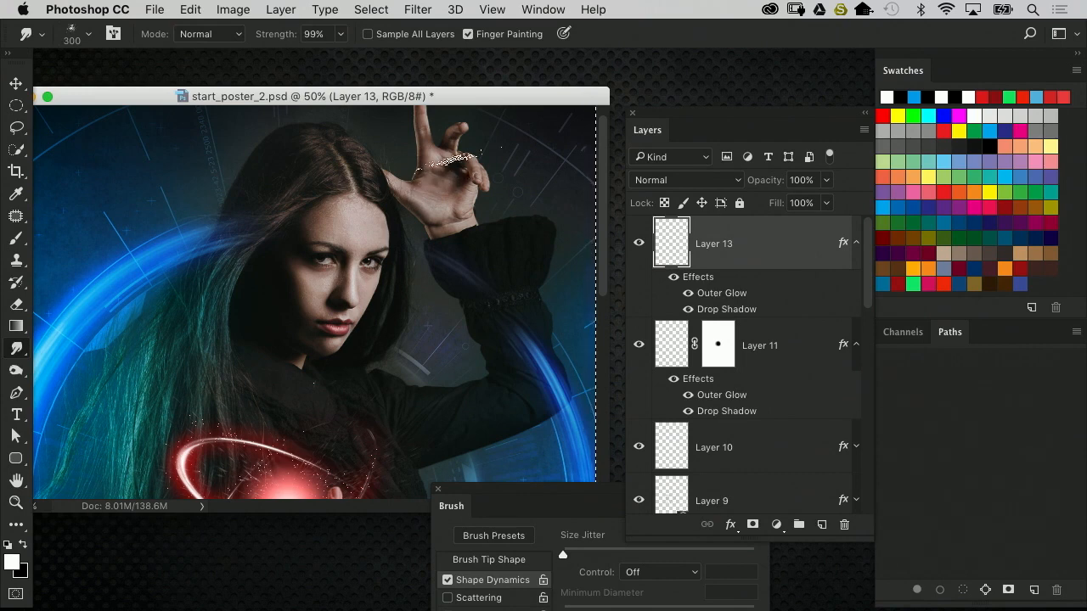
Smudge a cross-shaped spark burst onto the raised palm at 300 px and trail sparks down the arm towards the orb
left_click_drag(450, 180, 462, 174)
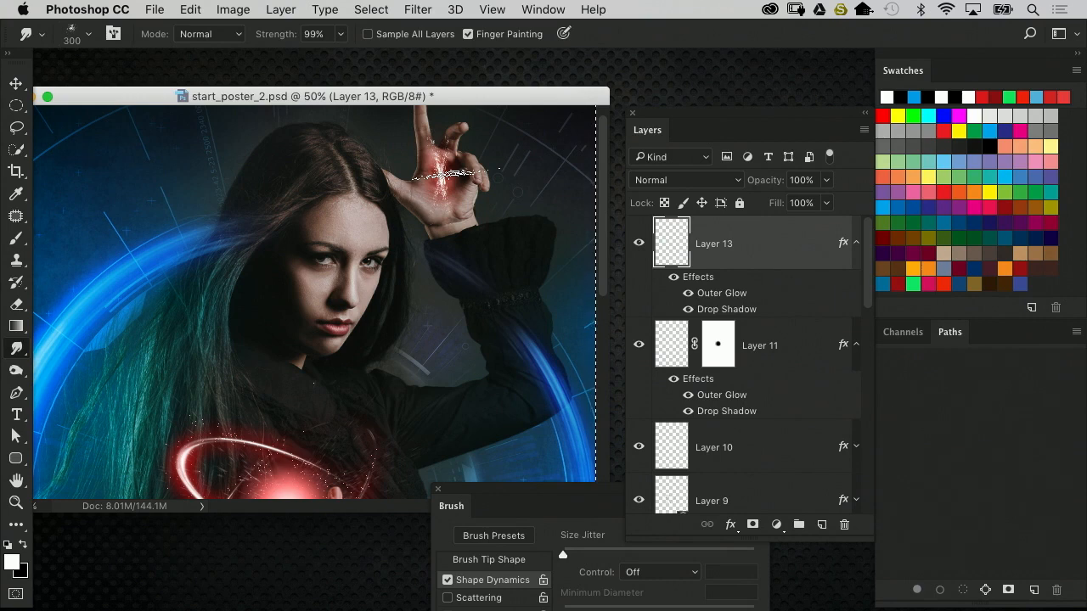
left_click(440, 177)
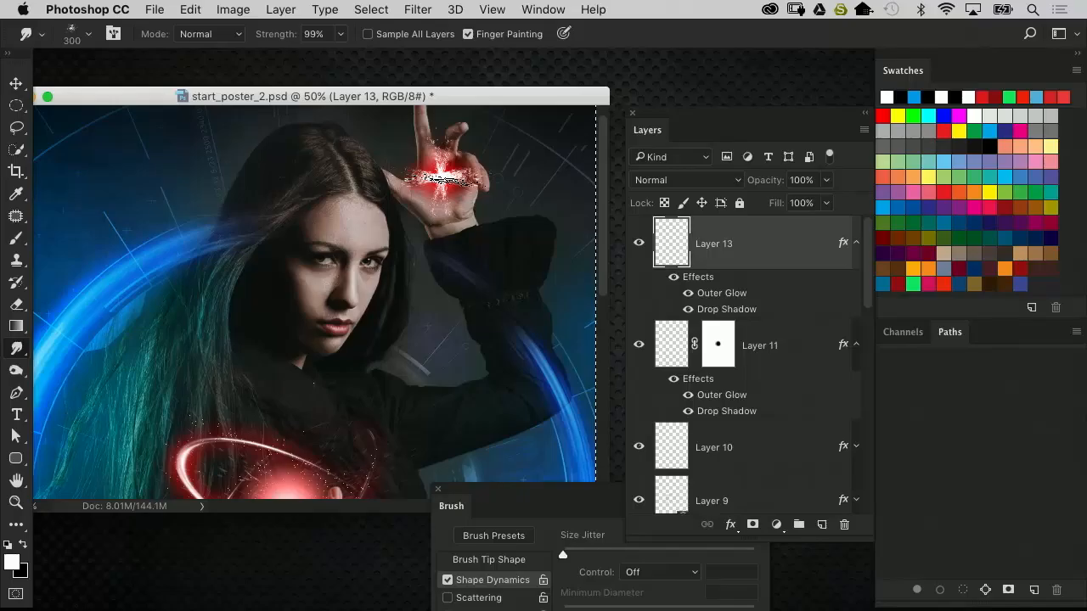
mouse_move(429, 169)
left_mouse_down()
mouse_move(514, 334)
mouse_move(479, 367)
mouse_move(496, 360)
mouse_move(493, 301)
mouse_move(469, 255)
mouse_move(514, 361)
left_mouse_up()
left_click_drag(484, 288, 533, 396)
left_click_drag(459, 382, 427, 216)
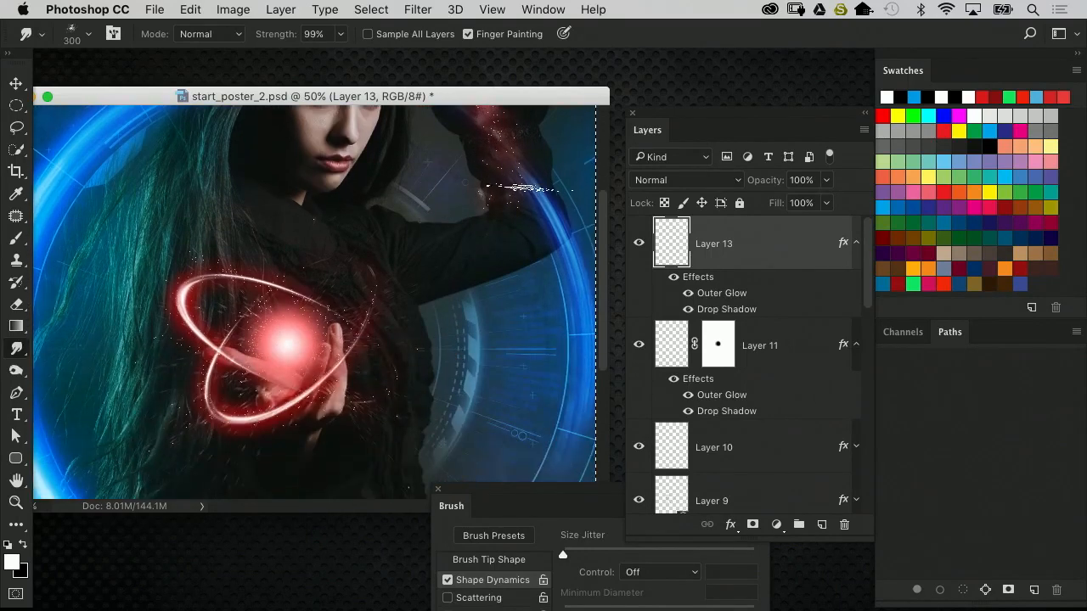
mouse_move(519, 151)
left_mouse_down()
mouse_move(561, 300)
mouse_move(509, 335)
mouse_move(387, 363)
mouse_move(437, 318)
mouse_move(391, 340)
mouse_move(322, 331)
mouse_move(331, 364)
left_mouse_up()
left_click_drag(459, 304, 473, 381)
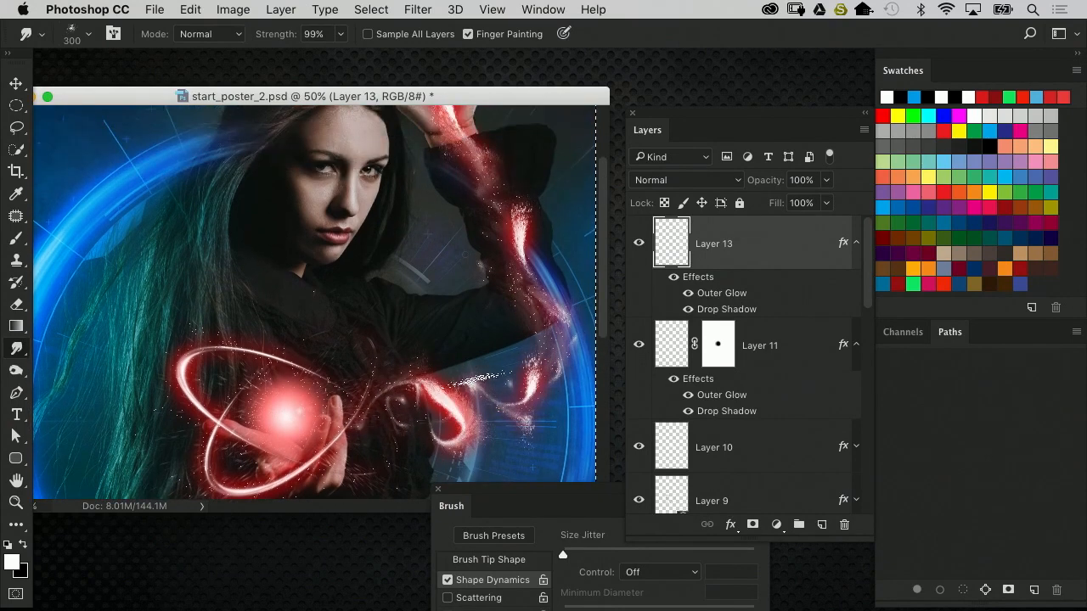
Smear the red spark trail along the raised arm, elbow and forearm into smoky particles, and clear the selection
key("super+minus")
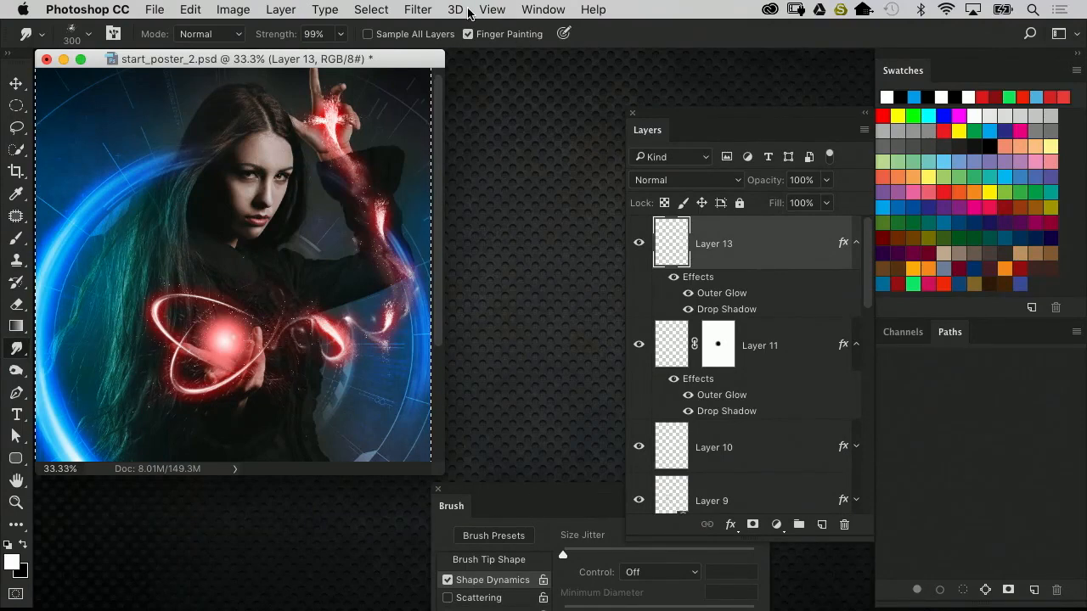
mouse_move(353, 348)
left_mouse_down()
mouse_move(318, 334)
mouse_move(344, 305)
mouse_move(390, 287)
mouse_move(367, 316)
mouse_move(383, 267)
mouse_move(373, 218)
mouse_move(380, 278)
left_mouse_up()
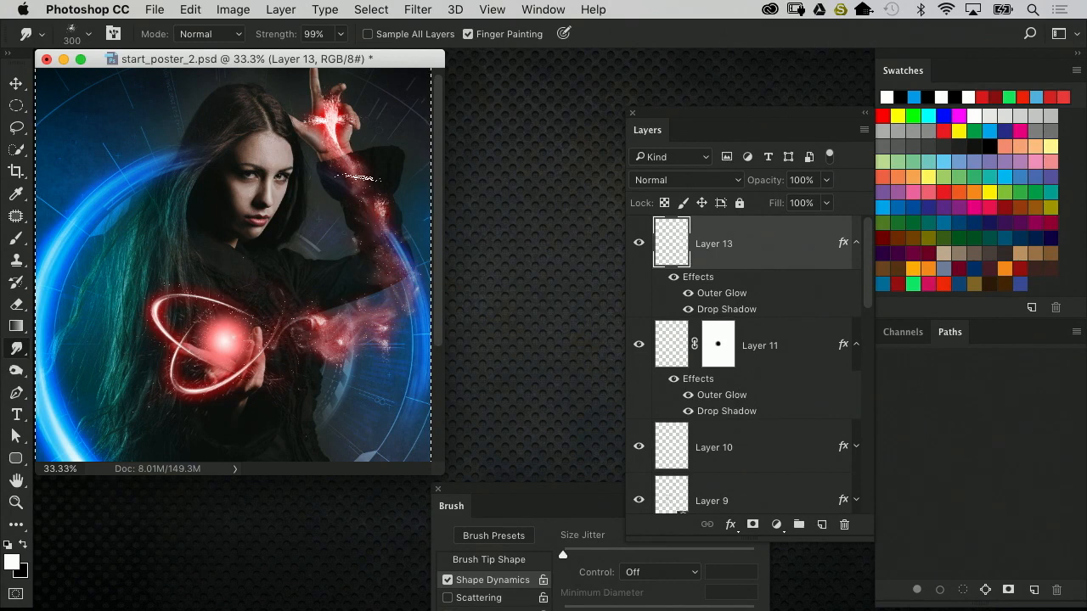
left_click_drag(344, 159, 367, 197)
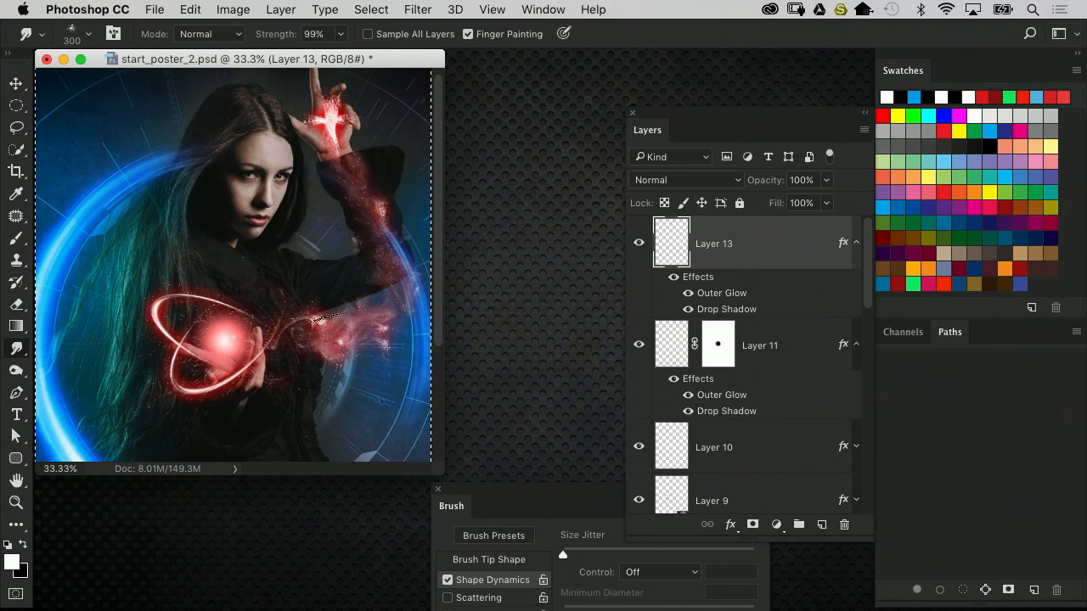
mouse_move(380, 277)
left_mouse_down()
mouse_move(359, 289)
mouse_move(392, 271)
mouse_move(369, 266)
mouse_move(391, 303)
left_mouse_up()
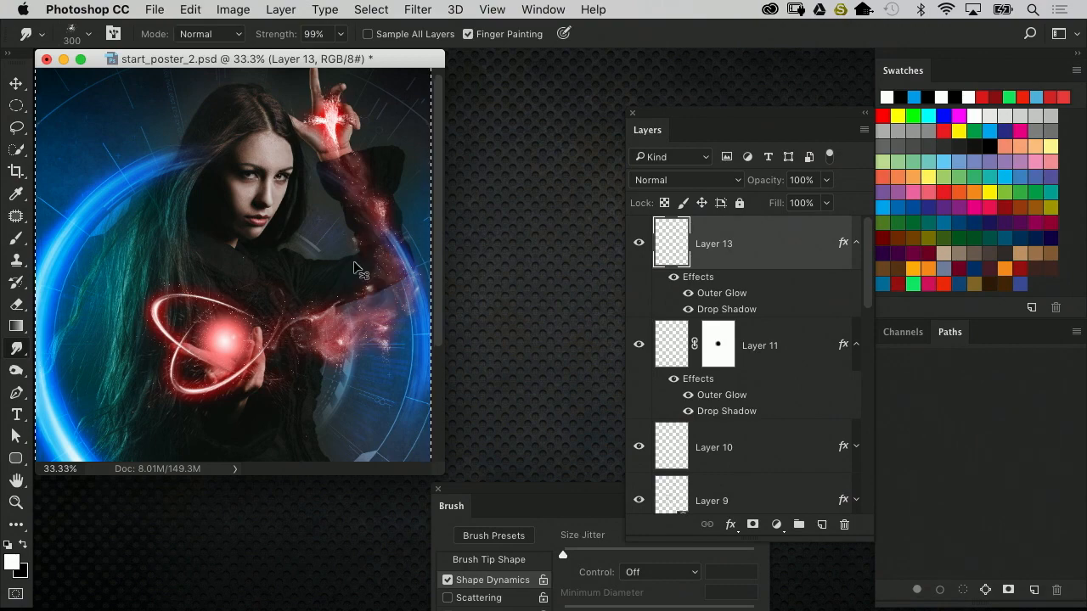
key("super+equal")
left_click_drag(374, 275, 373, 227)
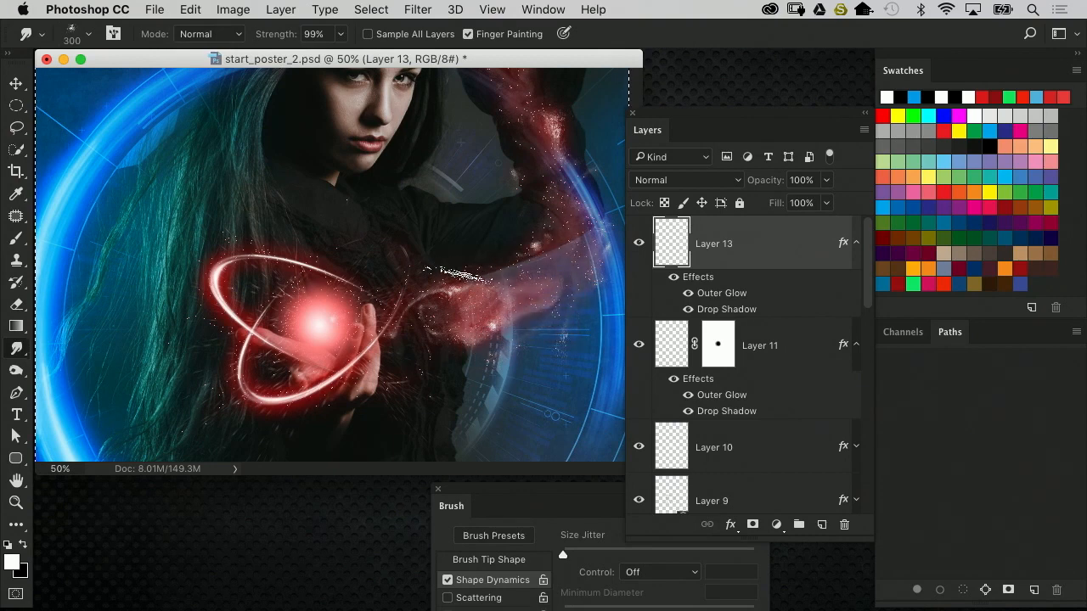
left_click_drag(527, 215, 530, 309)
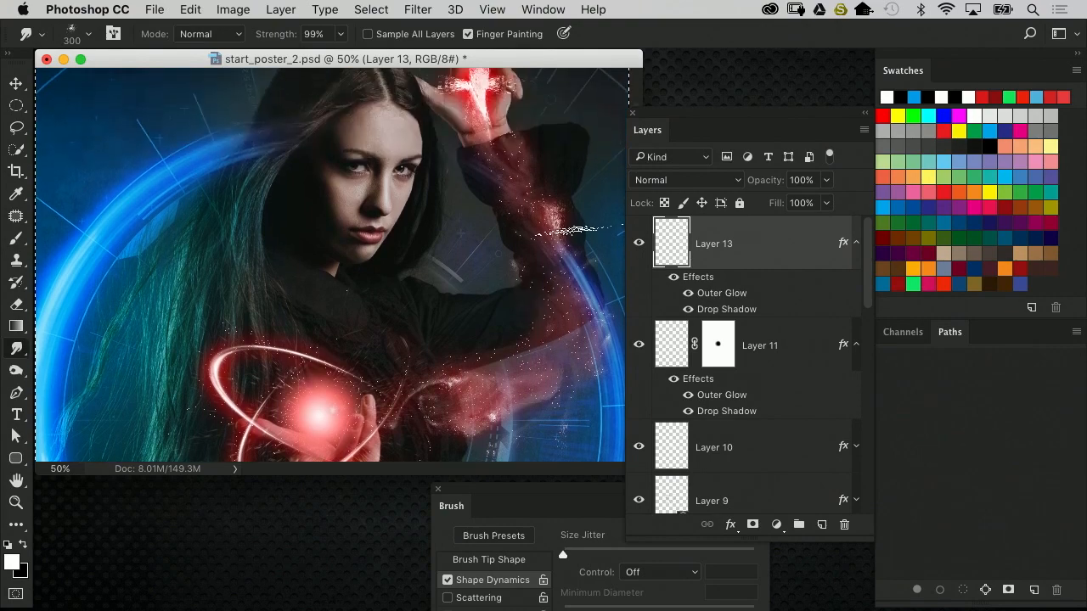
key("super+minus")
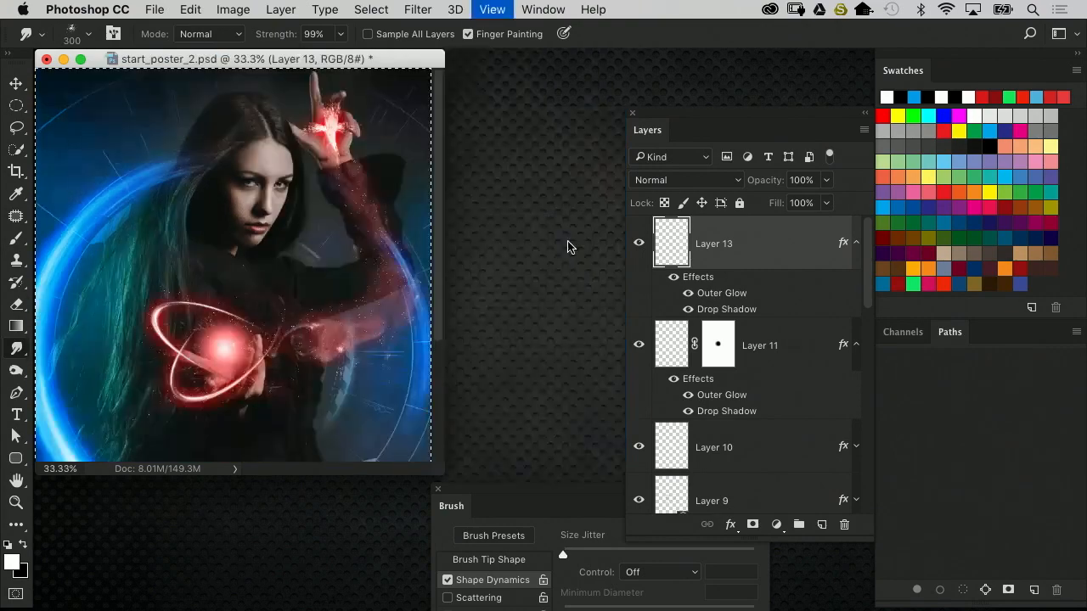
key("super+d")
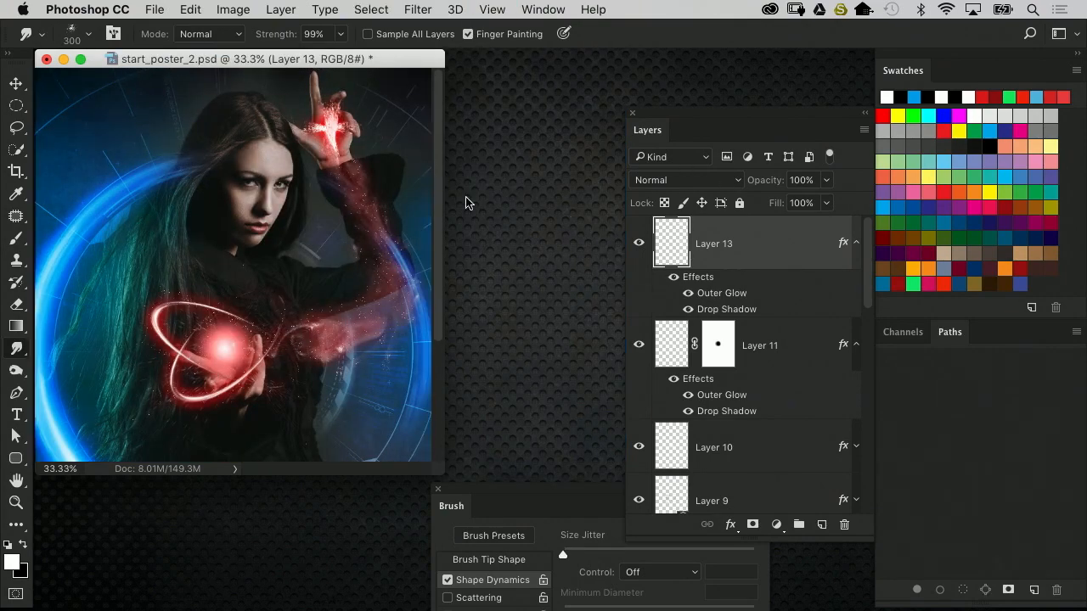
Try moving Layer 13's red spark trail with the Move tool, and undo the move
key("v")
mouse_move(390, 307)
left_mouse_down()
mouse_move(384, 291)
mouse_move(263, 230)
mouse_move(272, 290)
left_mouse_up()
key("super+z")
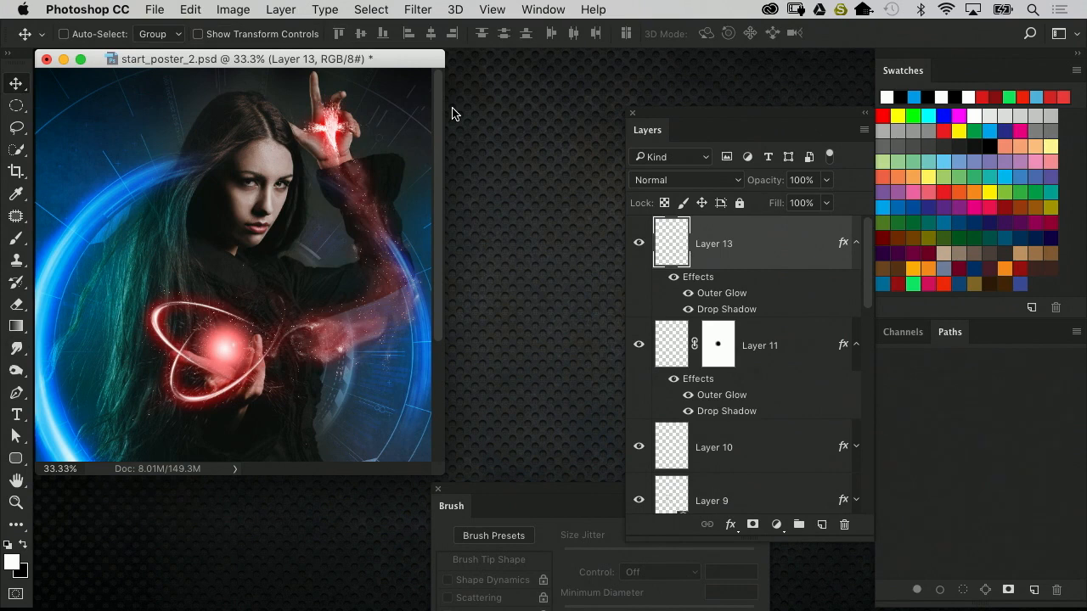
Warp Layer 13's red spark trail so it bends along the raised arm and its forearm end reaches the orb
key("super+minus")
mouse_move(352, 468)
left_mouse_down()
mouse_move(436, 475)
mouse_move(495, 587)
left_mouse_up()
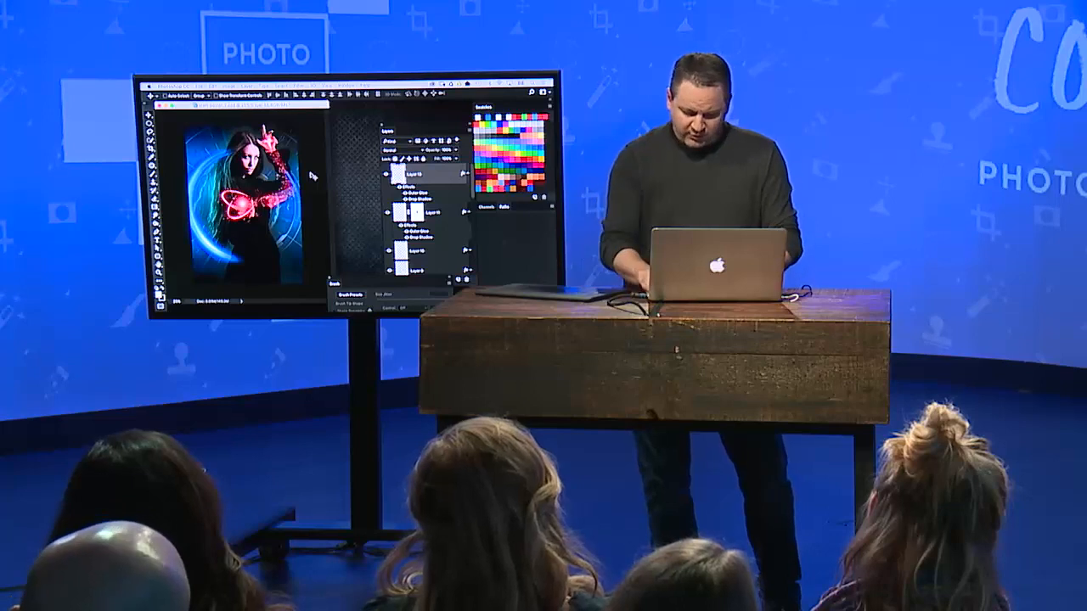
key("super+equal")
left_click_drag(314, 268, 355, 309)
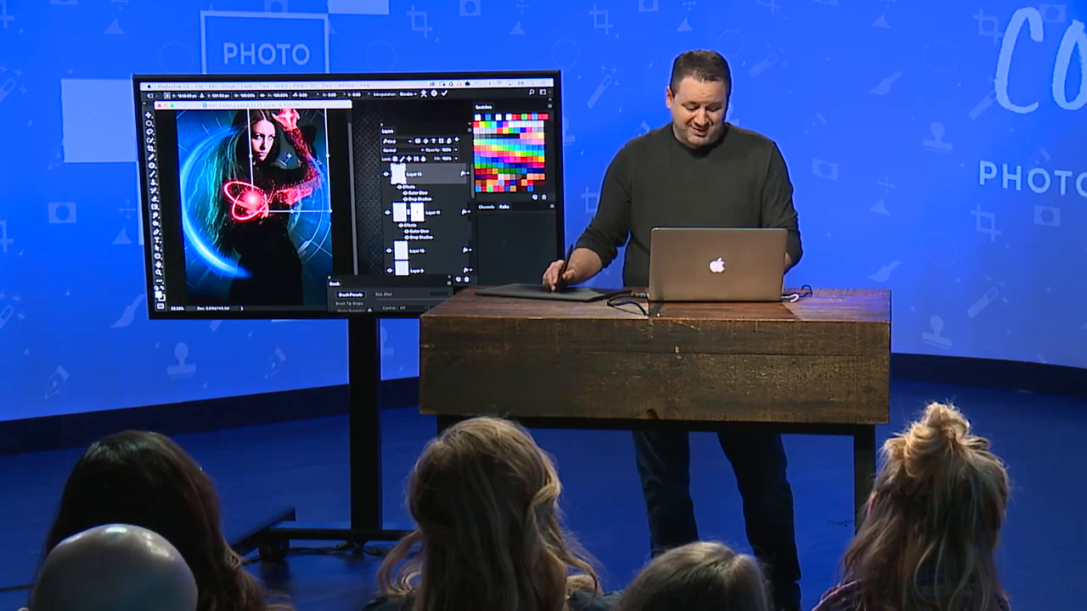
key("super+t")
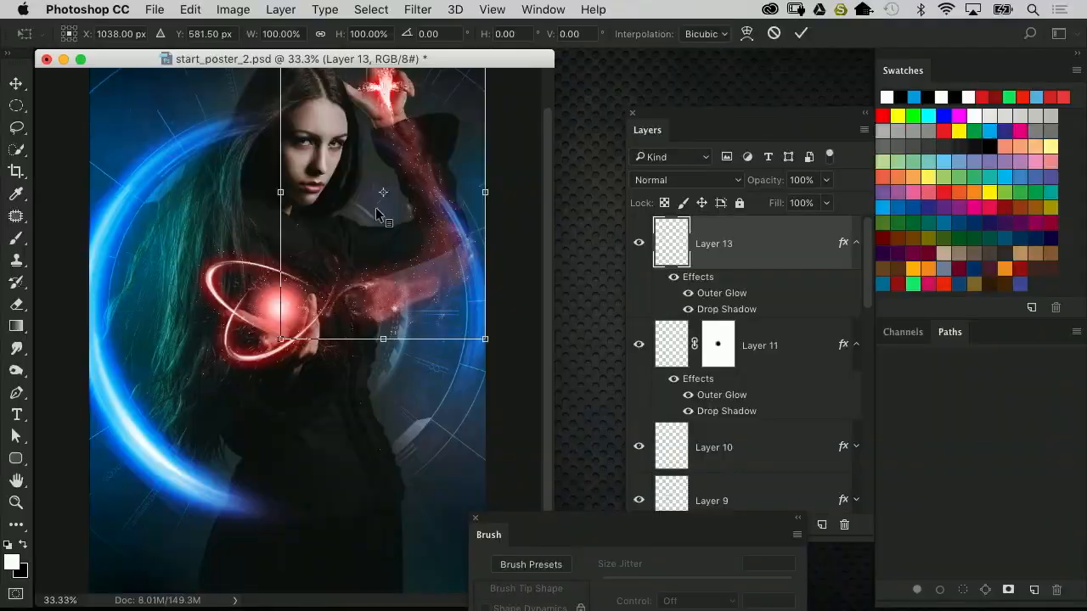
right_click(393, 155)
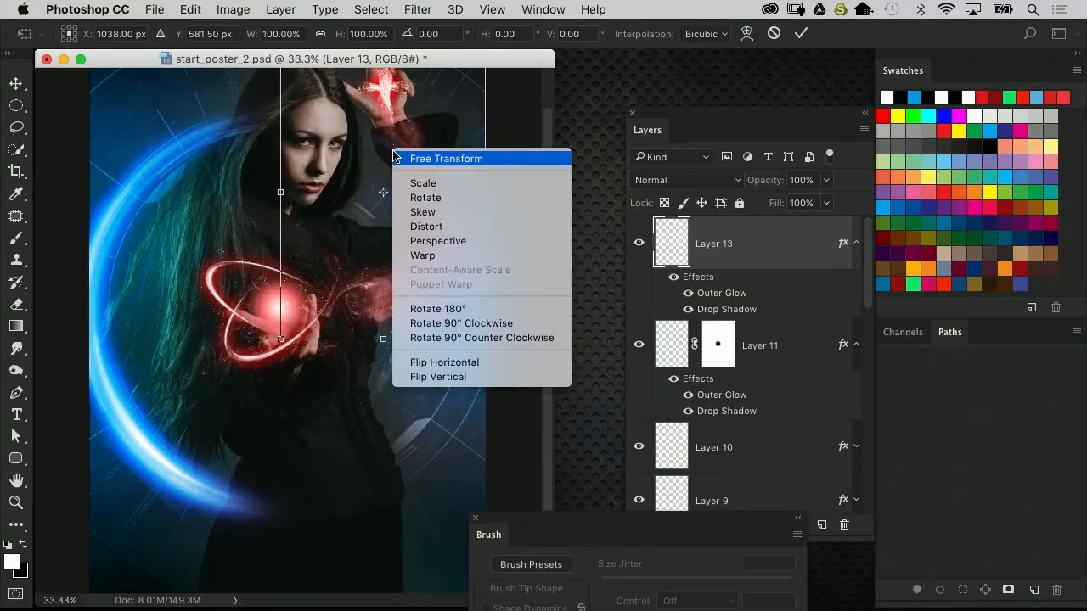
left_click(479, 254)
left_click_drag(428, 259, 376, 295)
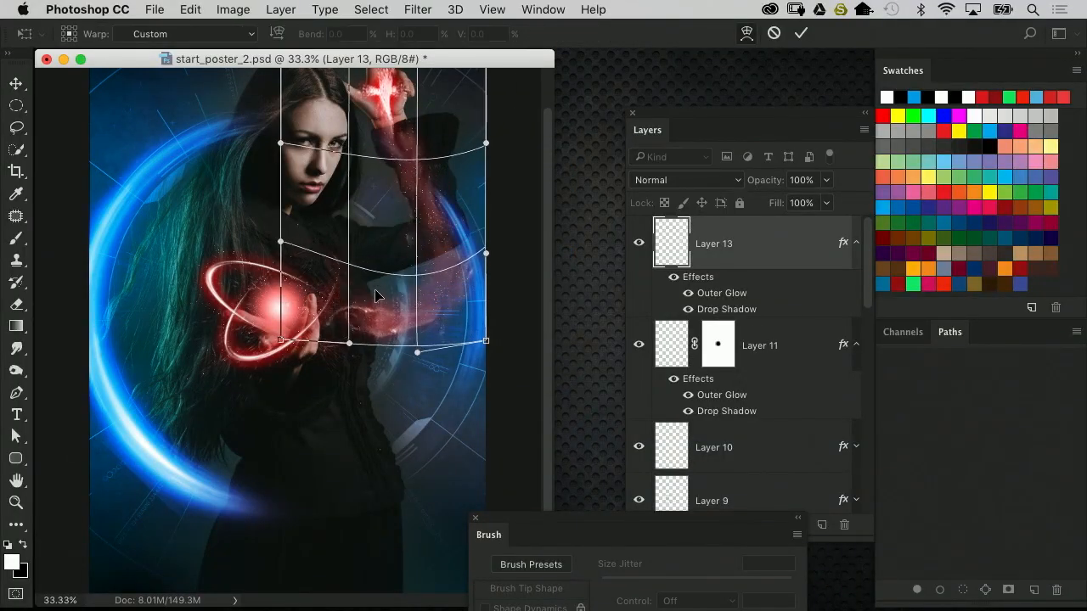
left_click_drag(449, 220, 464, 228)
left_click_drag(412, 200, 418, 180)
left_click_drag(391, 119, 376, 133)
mouse_move(351, 310)
left_mouse_down()
mouse_move(264, 275)
mouse_move(360, 300)
left_mouse_up()
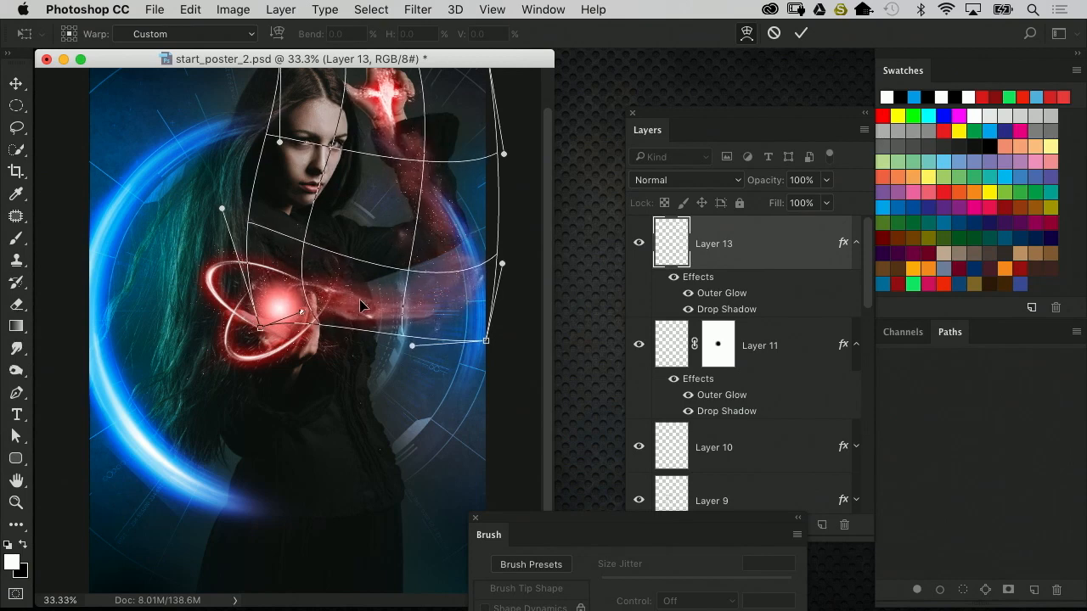
Refine the warp of Layer 13's red trail around the elbow and forearm, and apply the transformation
left_click_drag(427, 320, 414, 337)
left_click_drag(476, 314, 464, 310)
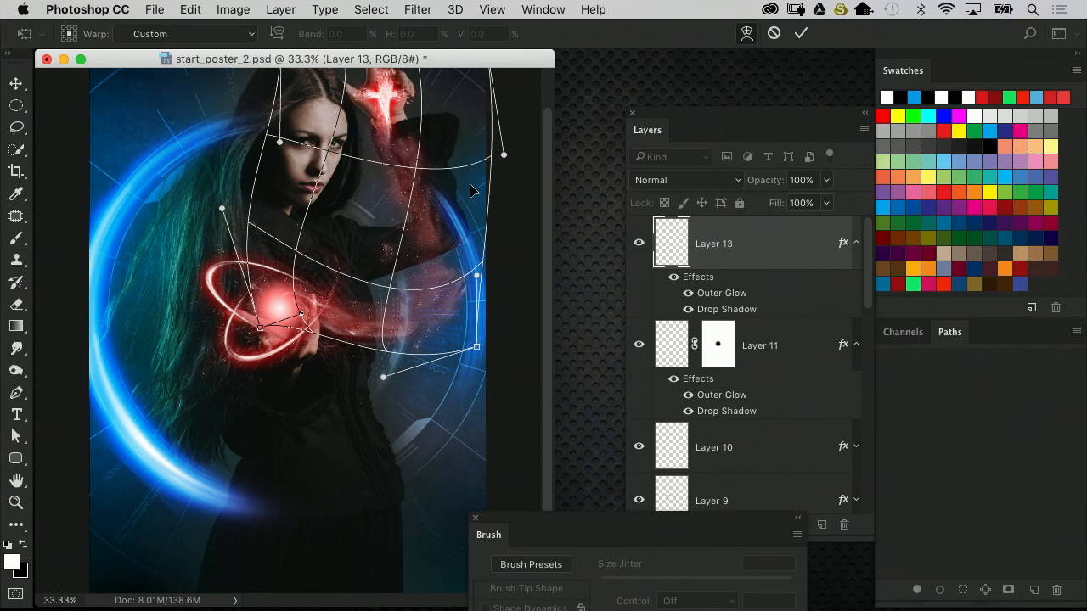
left_click_drag(437, 326, 432, 322)
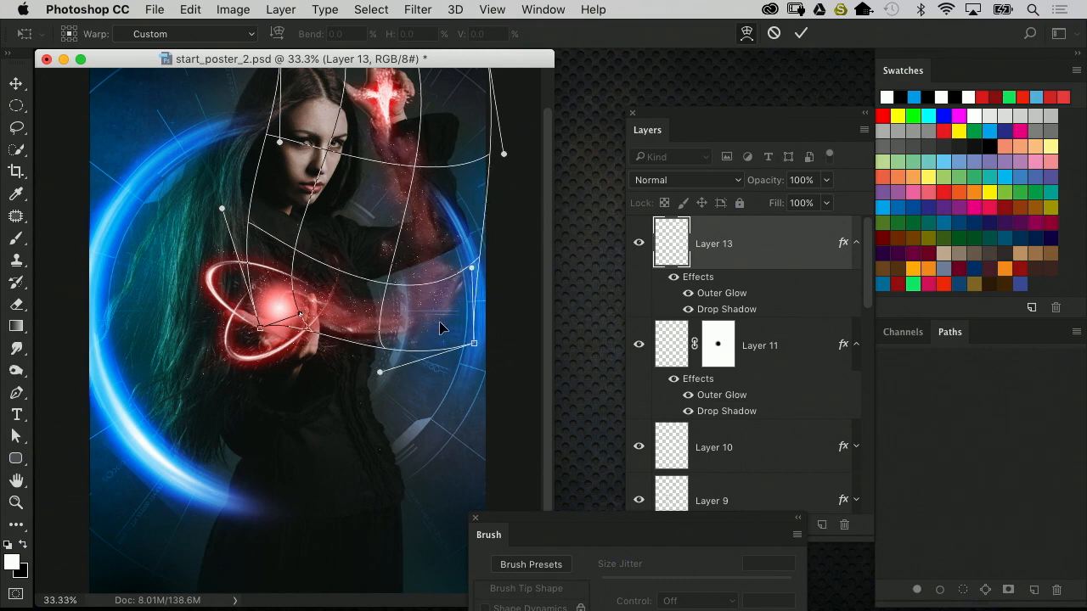
left_click_drag(406, 167, 411, 169)
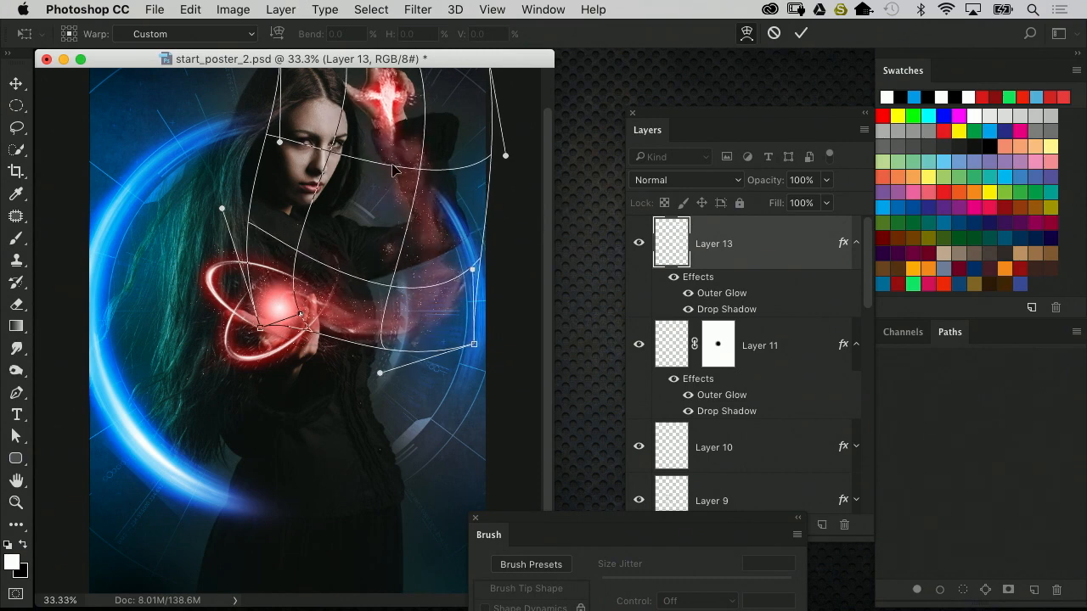
key("Return")
Lower Layer 13's opacity to 84%
key("super+minus")
key("super+plus")
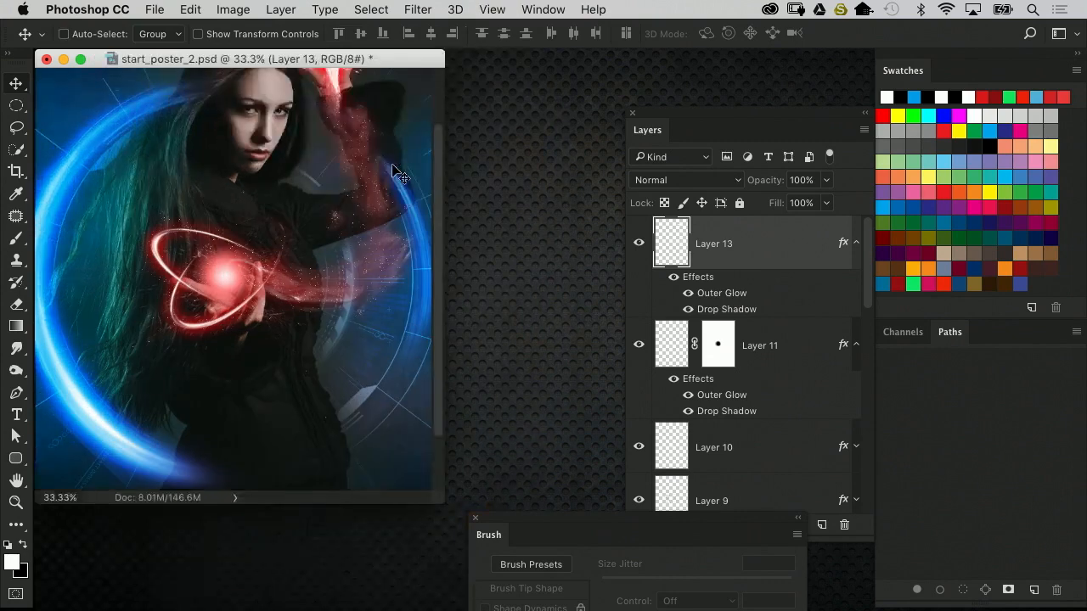
key("super+minus")
left_click_drag(335, 501, 435, 586)
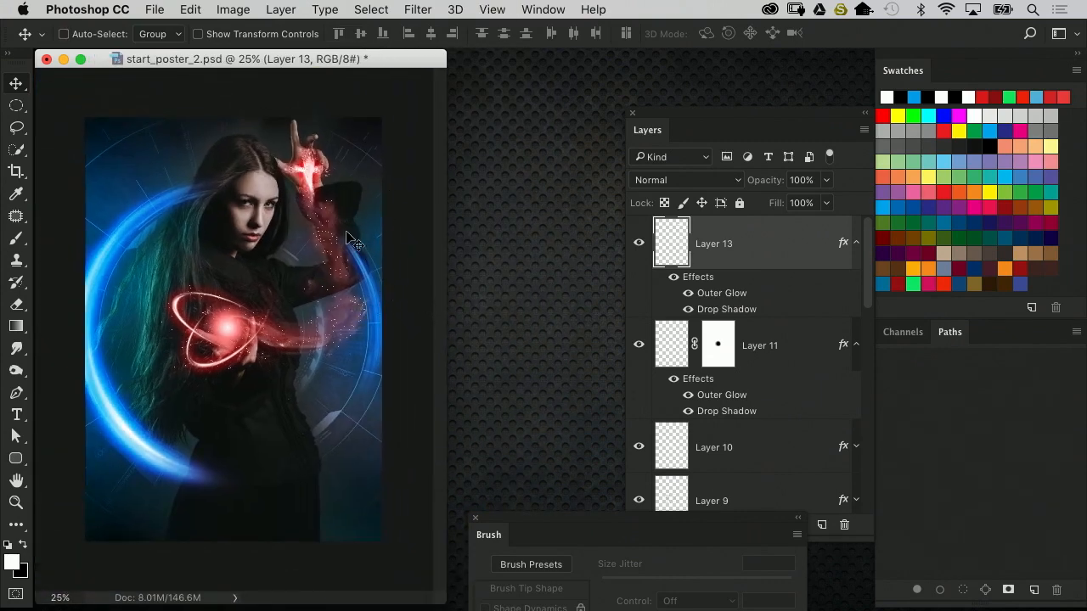
left_click_drag(782, 192, 764, 184)
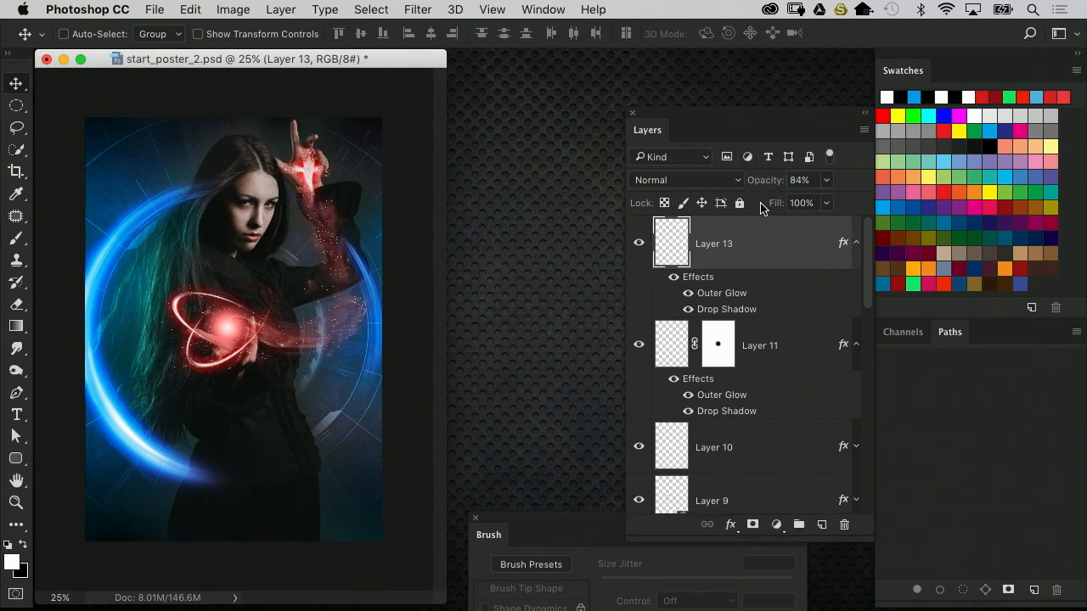
Examine the whole poster and close-up areas of the red trail, the orb, the raised hand and the blue ring
key("super+equal")
left_click_drag(438, 499, 539, 604)
left_click_drag(347, 345, 346, 360)
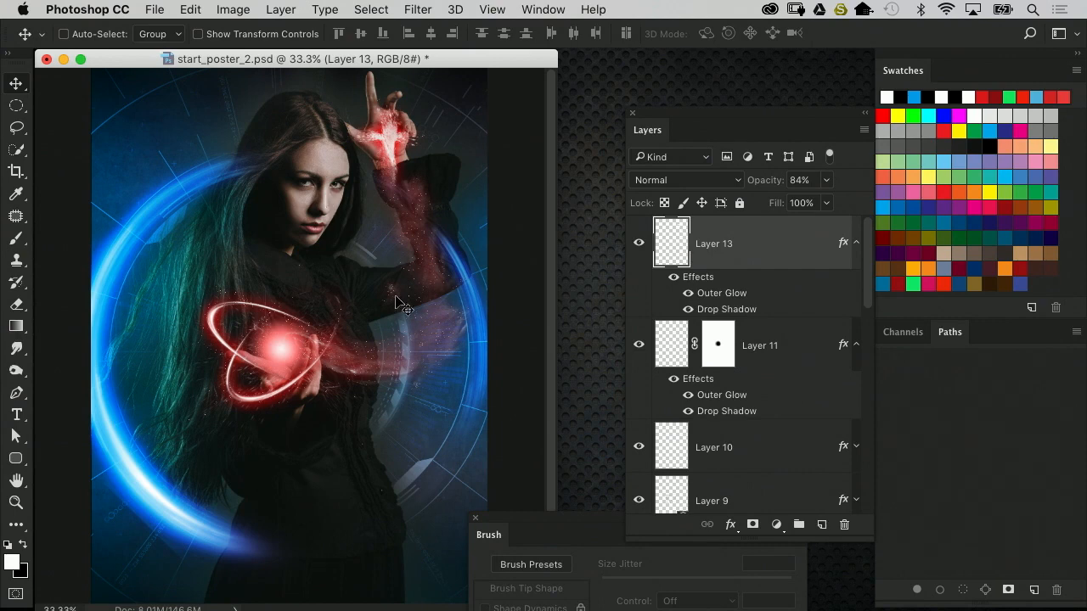
key("super+minus")
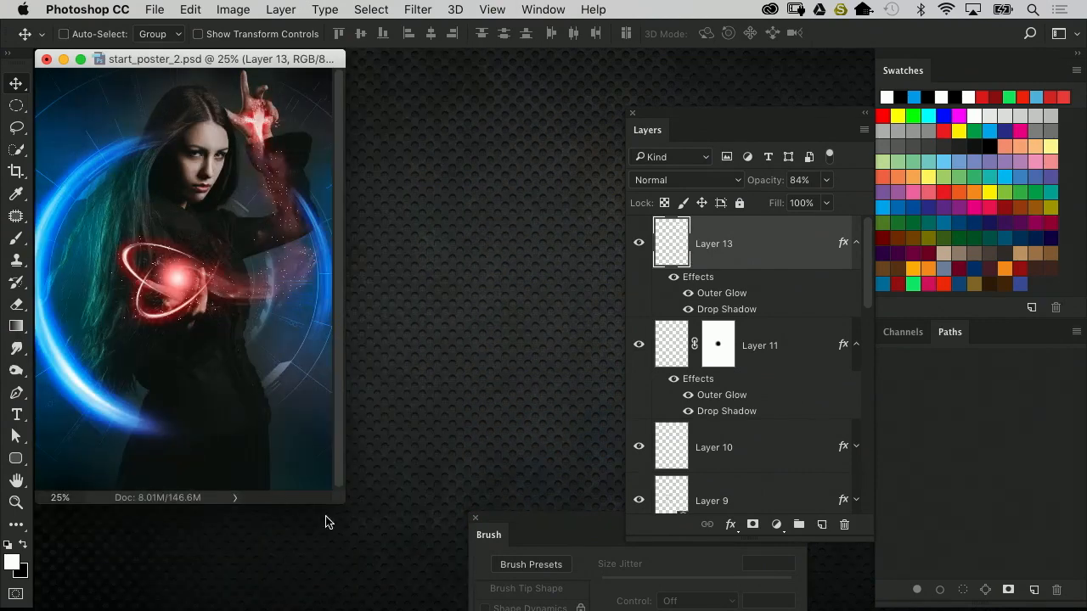
left_click_drag(341, 502, 411, 550)
left_click_drag(303, 59, 336, 59)
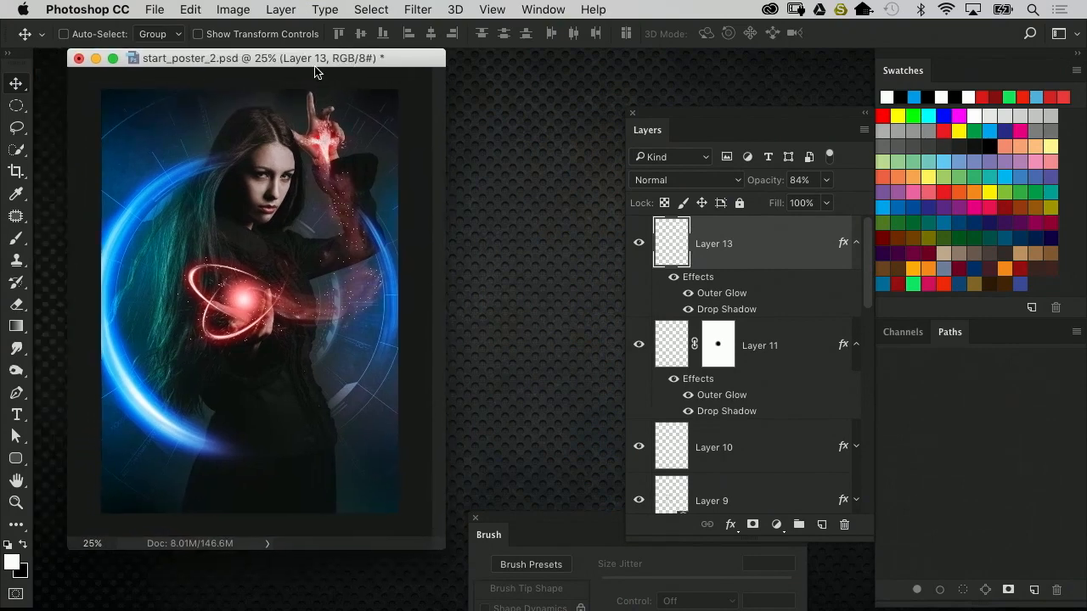
key("super")
key("super+plus")
key("super+plus")
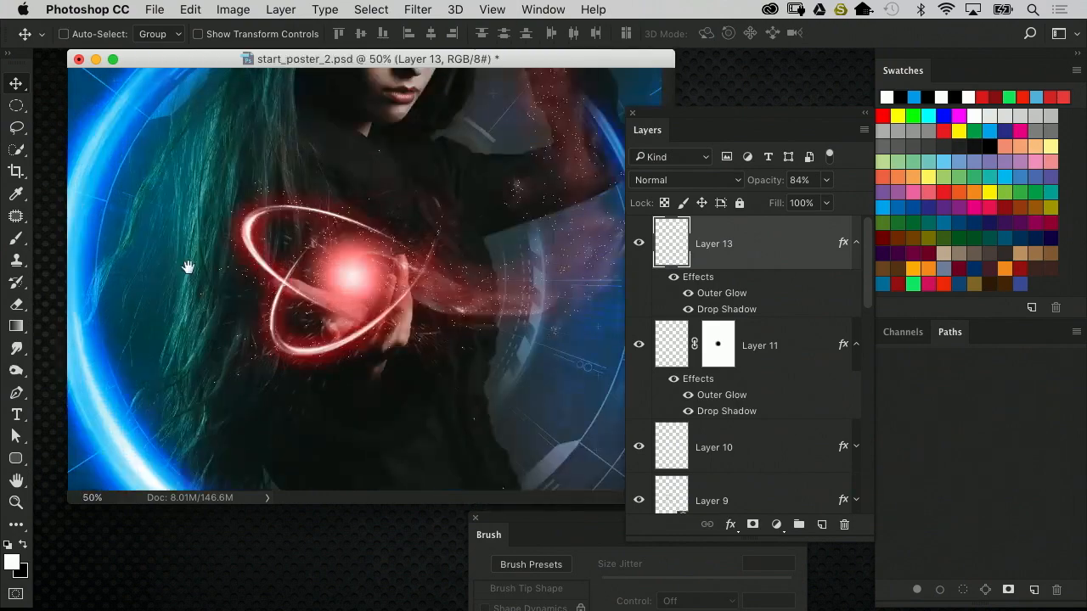
left_click_drag(345, 343, 361, 136)
left_click_drag(554, 158, 557, 186)
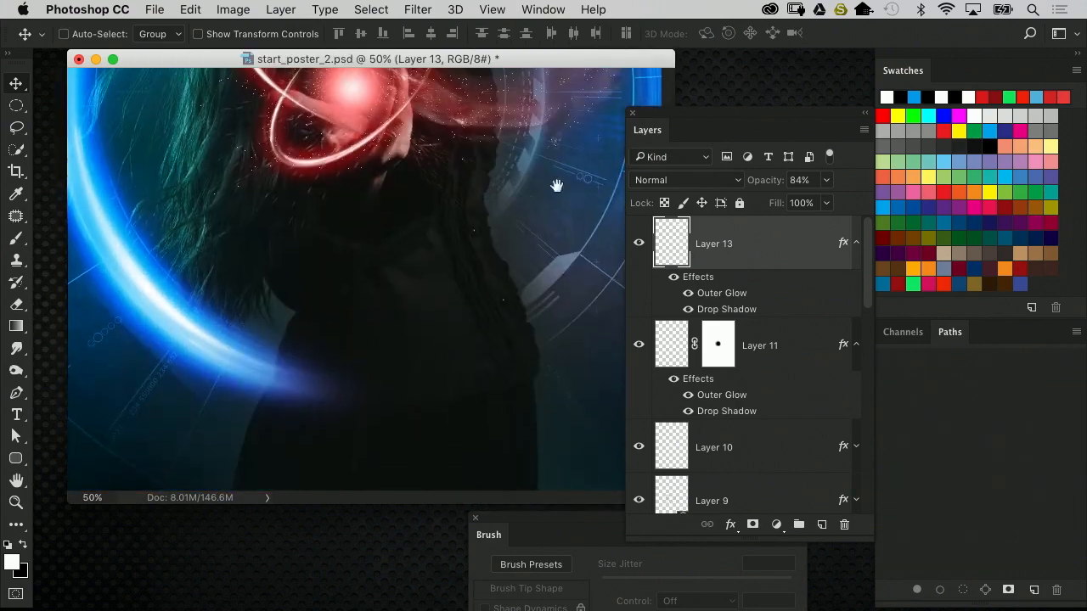
left_click_drag(659, 114, 763, 123)
left_click_drag(504, 259, 492, 320)
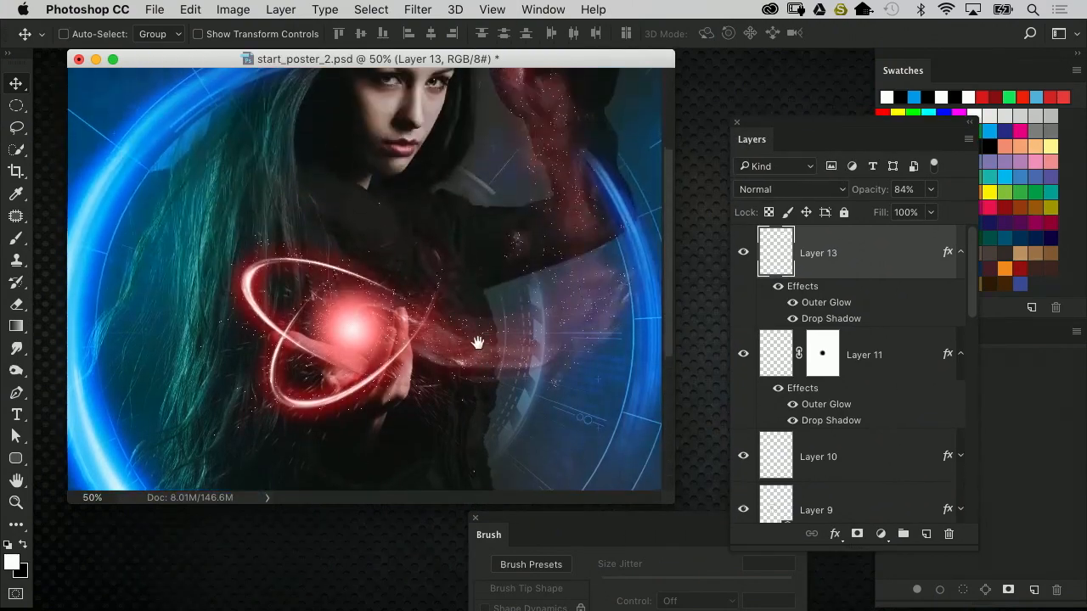
left_click_drag(494, 280, 478, 325)
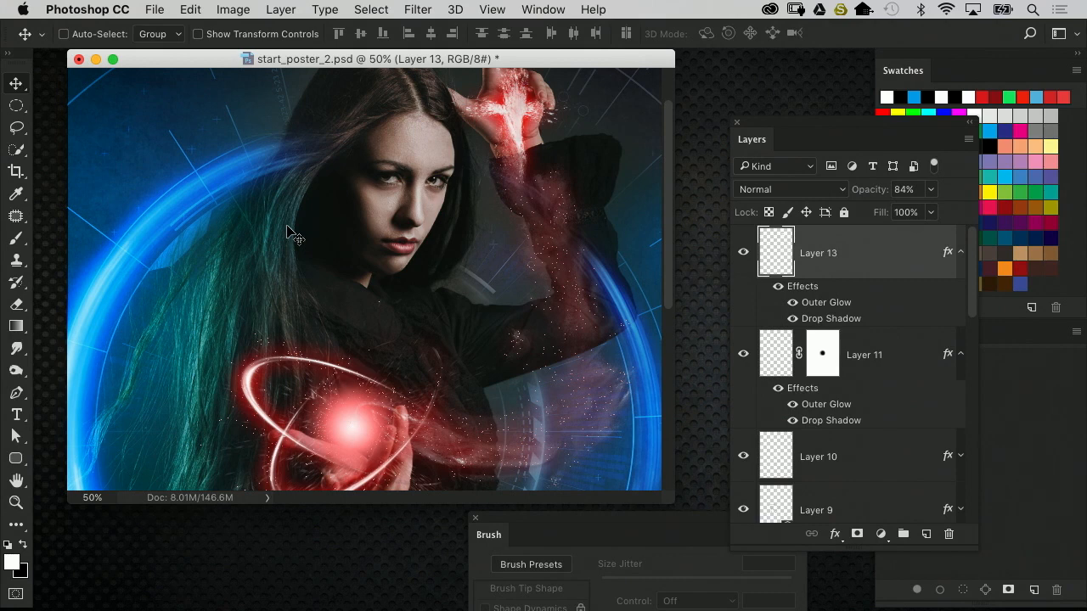
left_click_drag(345, 316, 434, 301)
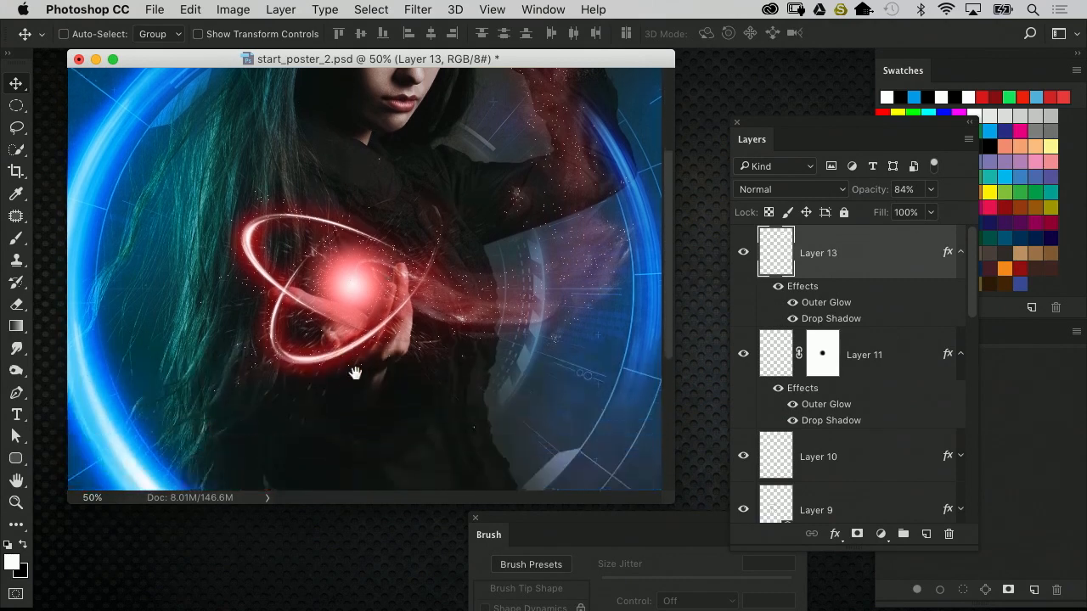
left_click_drag(356, 371, 379, 245)
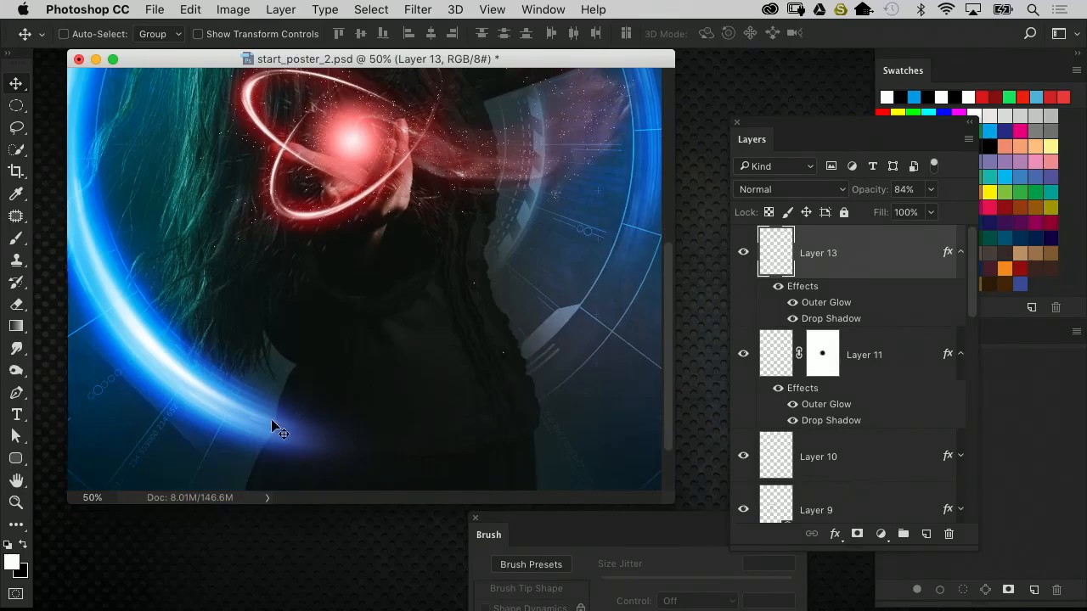
left_click_drag(349, 338, 333, 426)
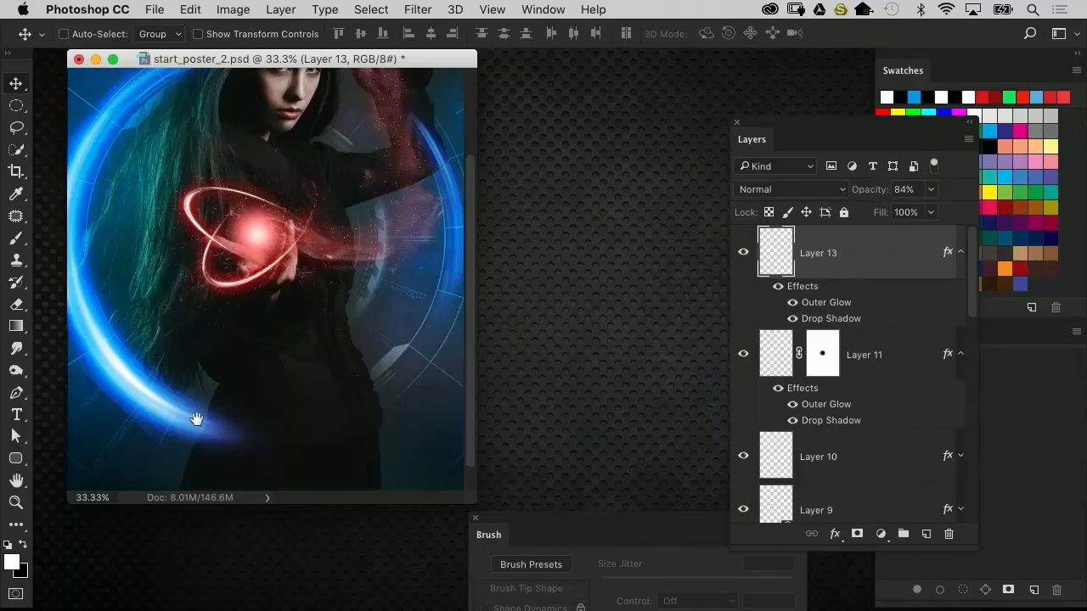
left_click_drag(149, 170, 164, 301)
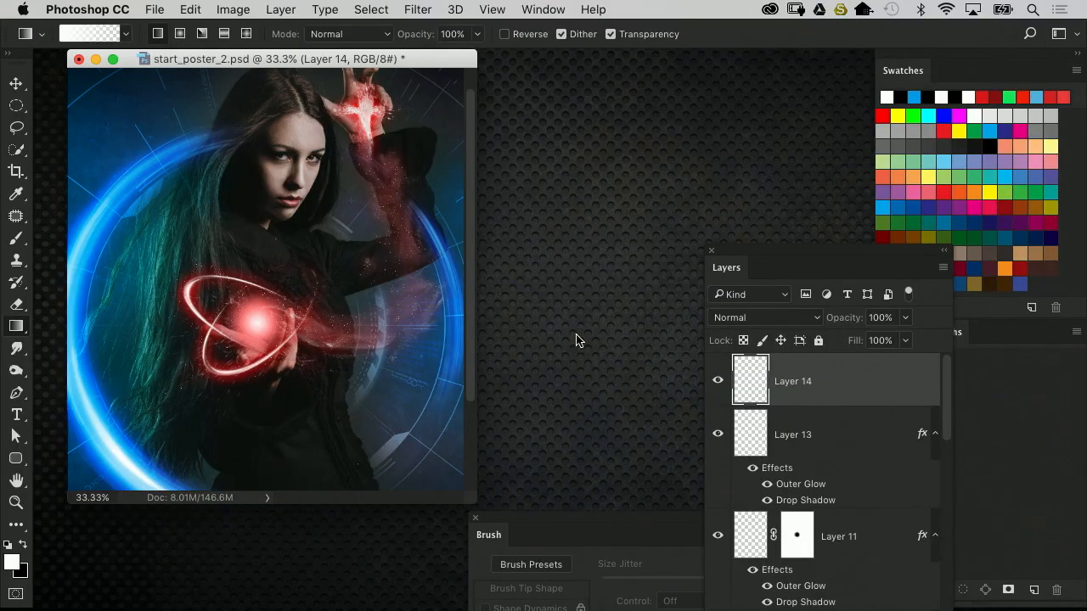
Scale the spark burst on Layer 11 down around the orb
left_click(760, 533)
key("ctrl+t")
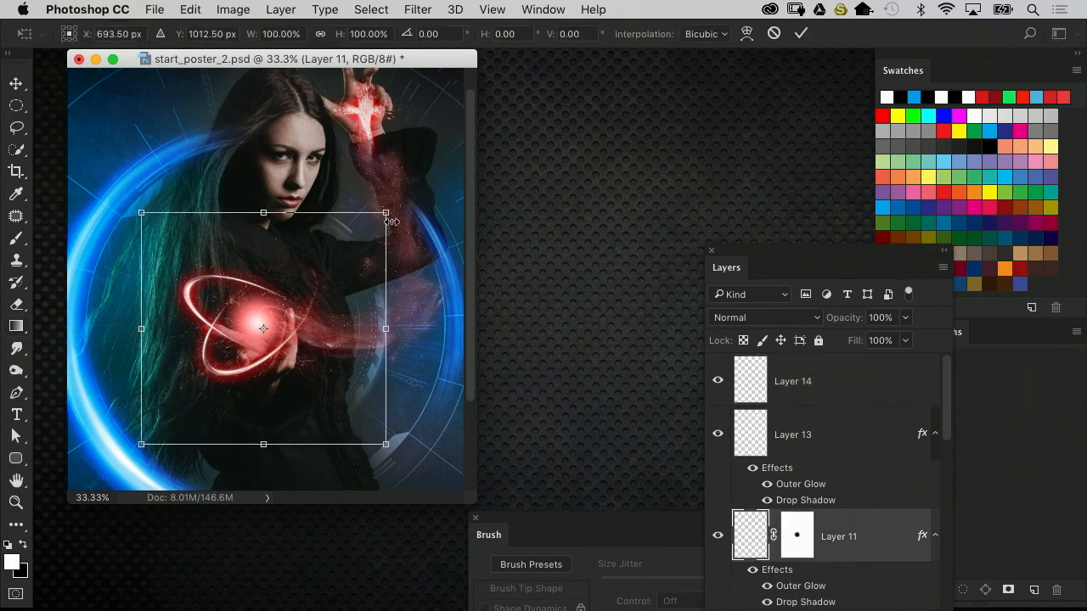
left_click_drag(386, 213, 349, 225)
key("Return")
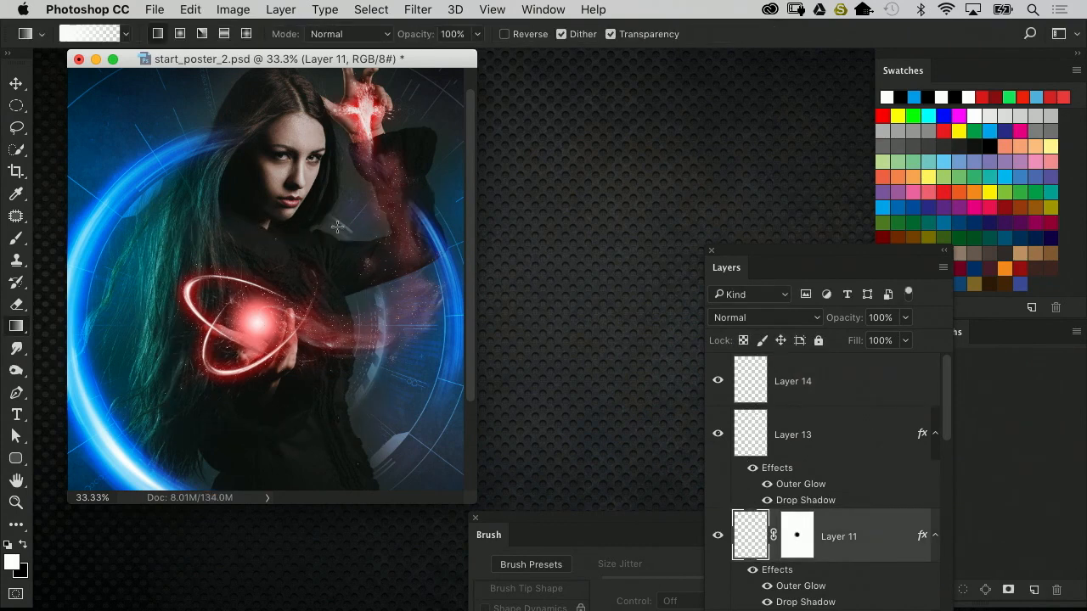
Scale the glowing orb on Layer 10 down to about 70% around its centre
scroll(948, 429, "down", 4)
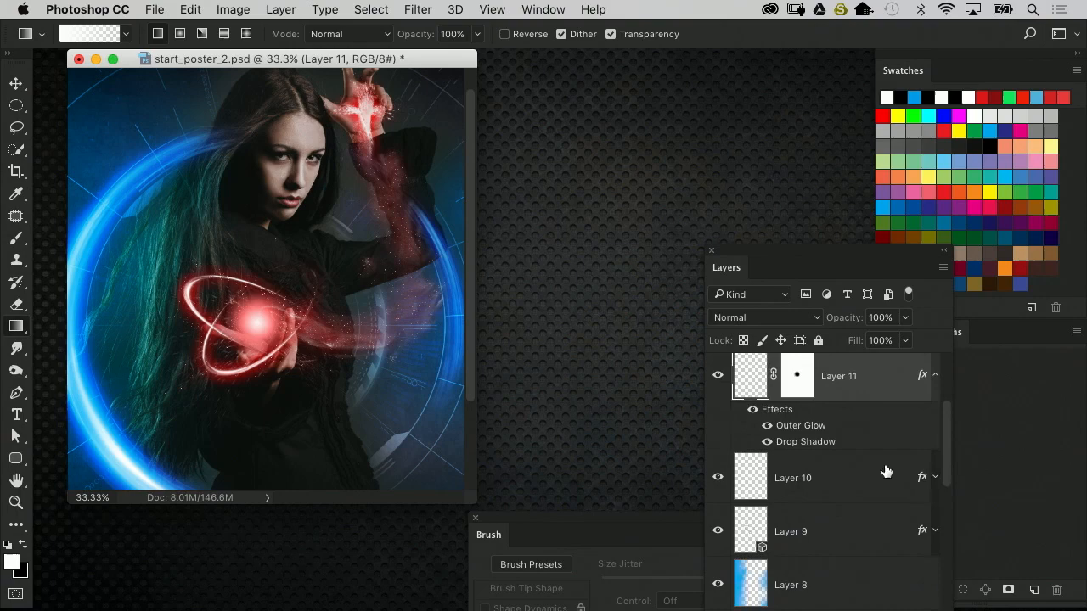
left_click(750, 481)
key("ctrl+t")
left_click_drag(307, 297, 321, 273)
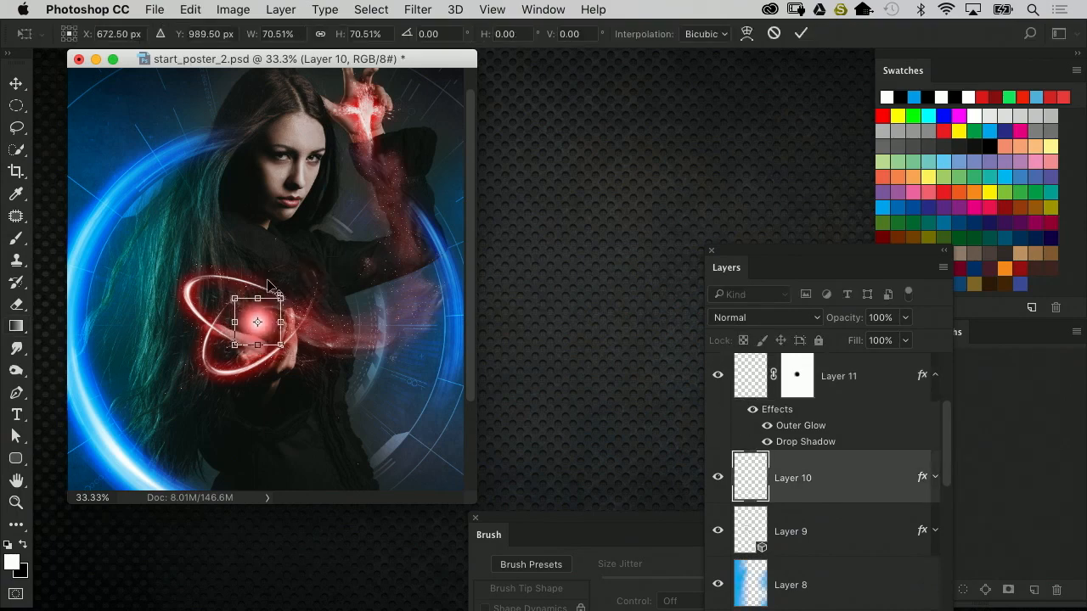
key("Return")
Sample a dark red from the glow near the orb's rings and brighten the foreground colour to #a01c1b
key("ctrl+plus")
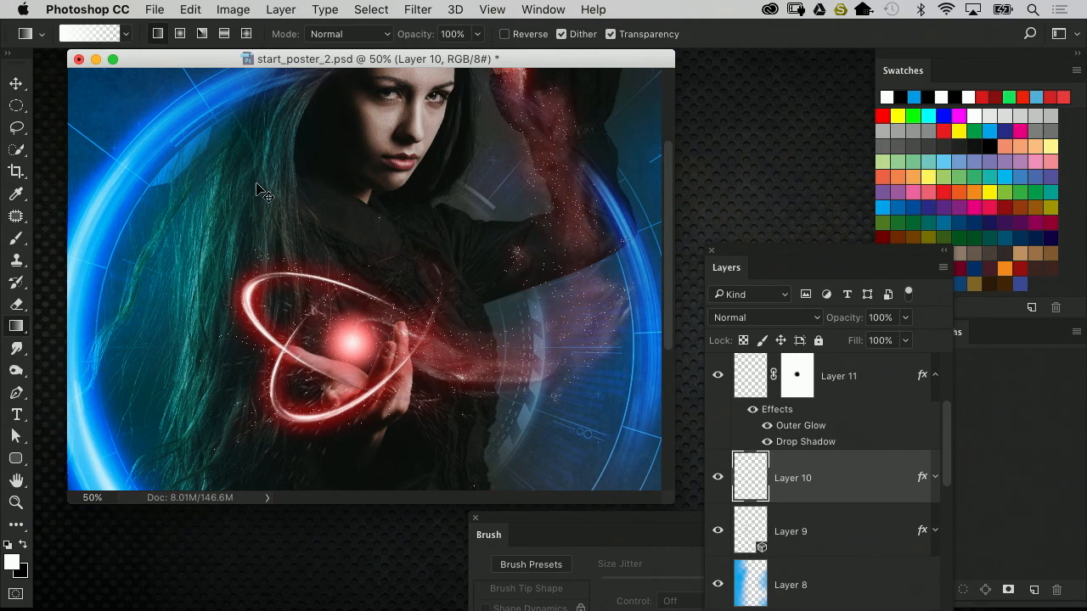
key("ctrl+minus")
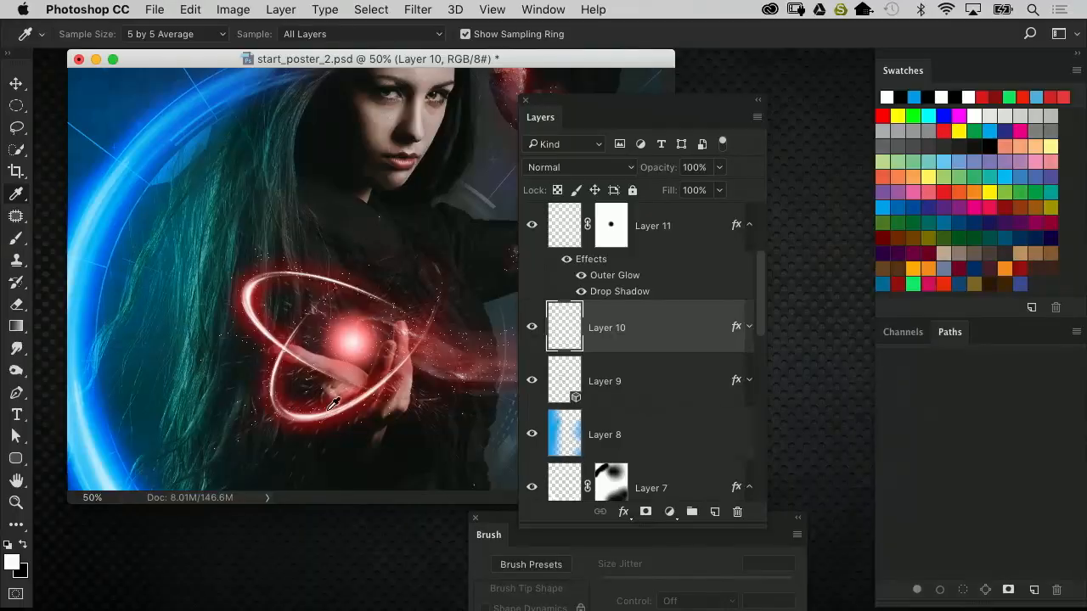
left_click(344, 409)
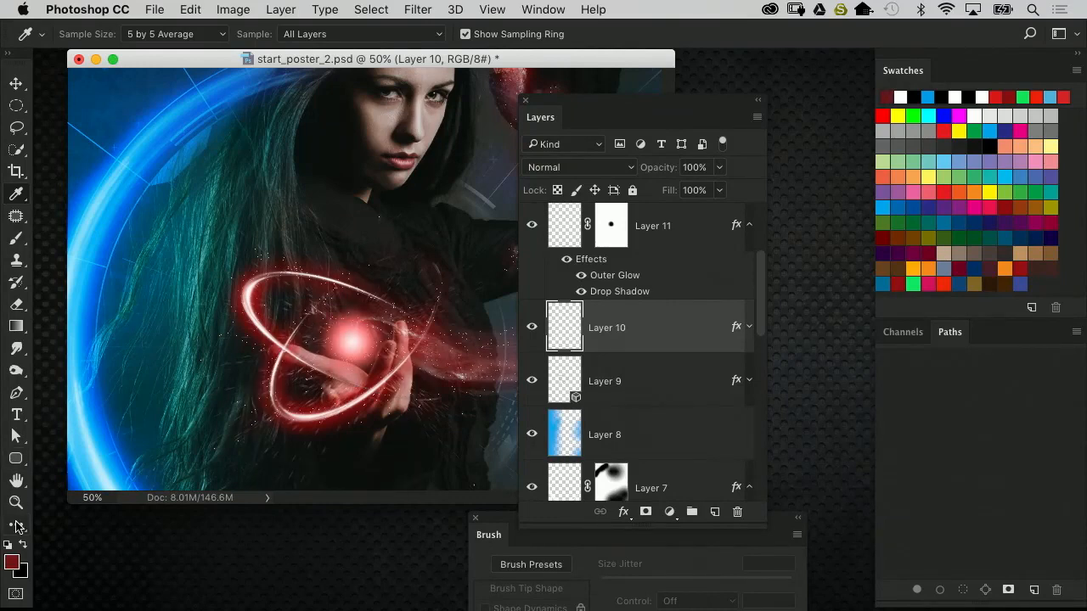
left_click(16, 565)
left_click(720, 187)
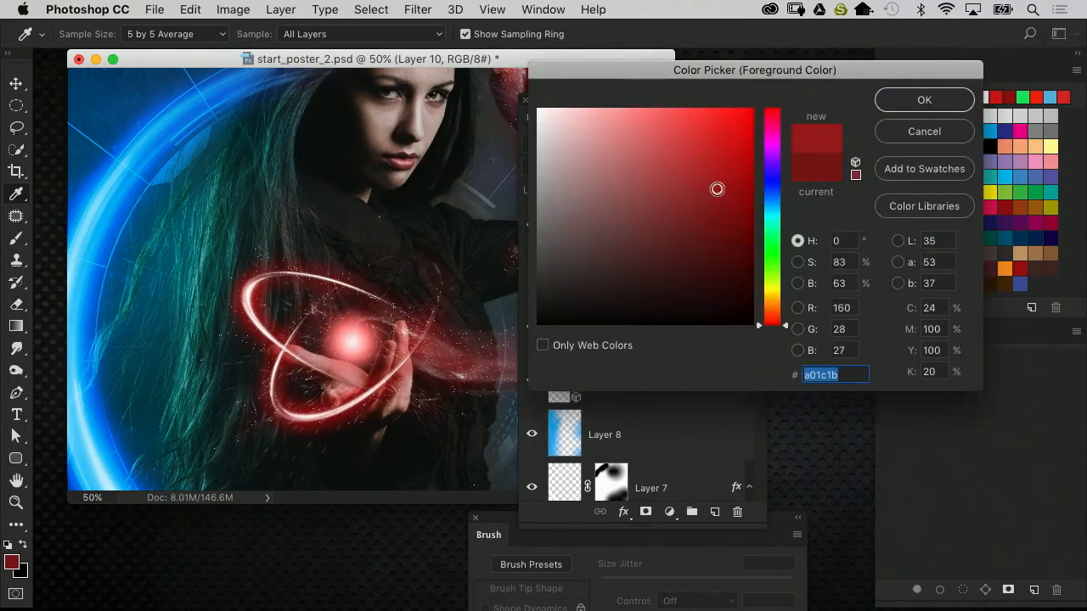
left_click(922, 100)
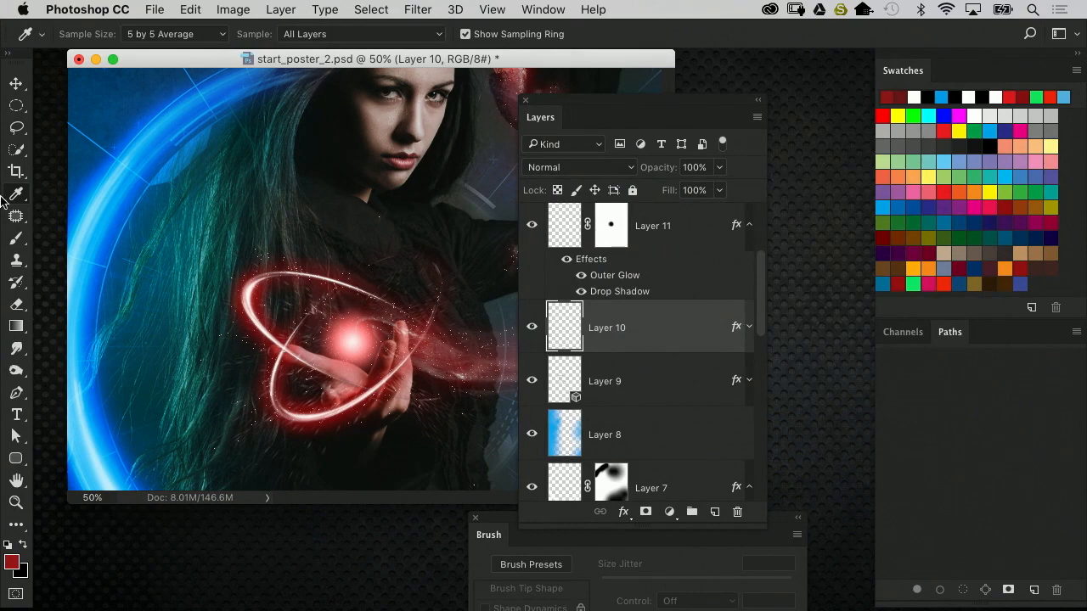
Set the Gradient tool to radial after trying and undoing a linear red-to-transparent gradient on Layer 10
left_click(16, 327)
left_click(83, 329)
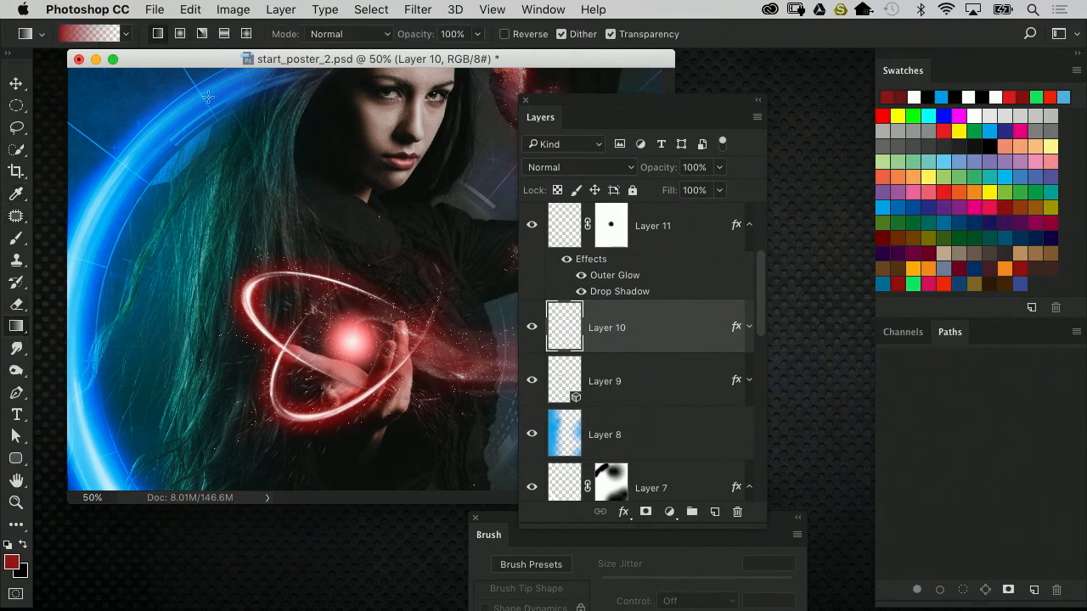
left_click_drag(360, 317, 367, 117)
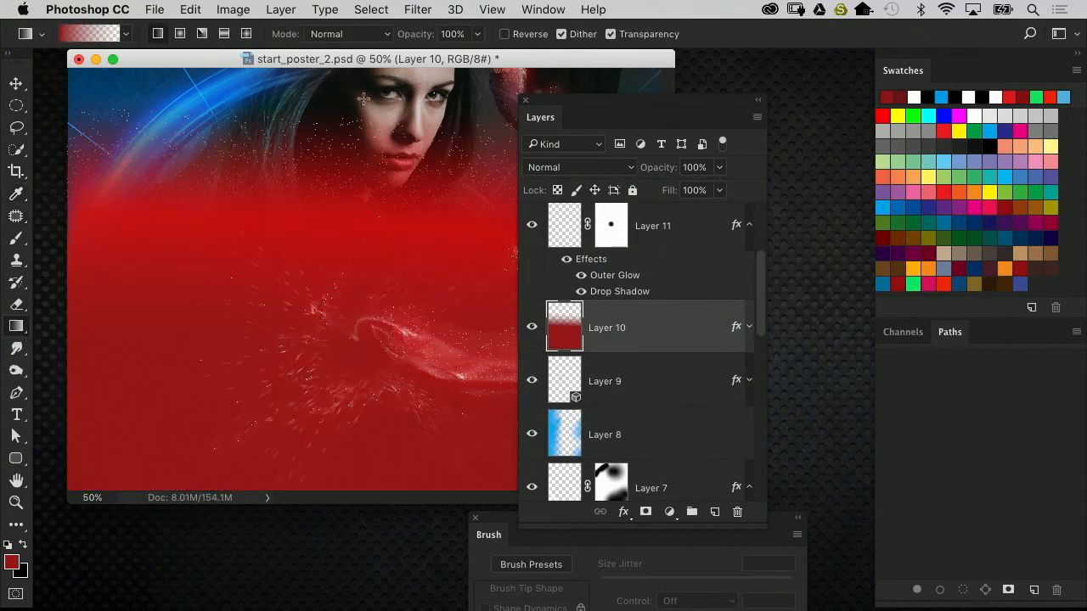
key("super+z")
left_click(179, 34)
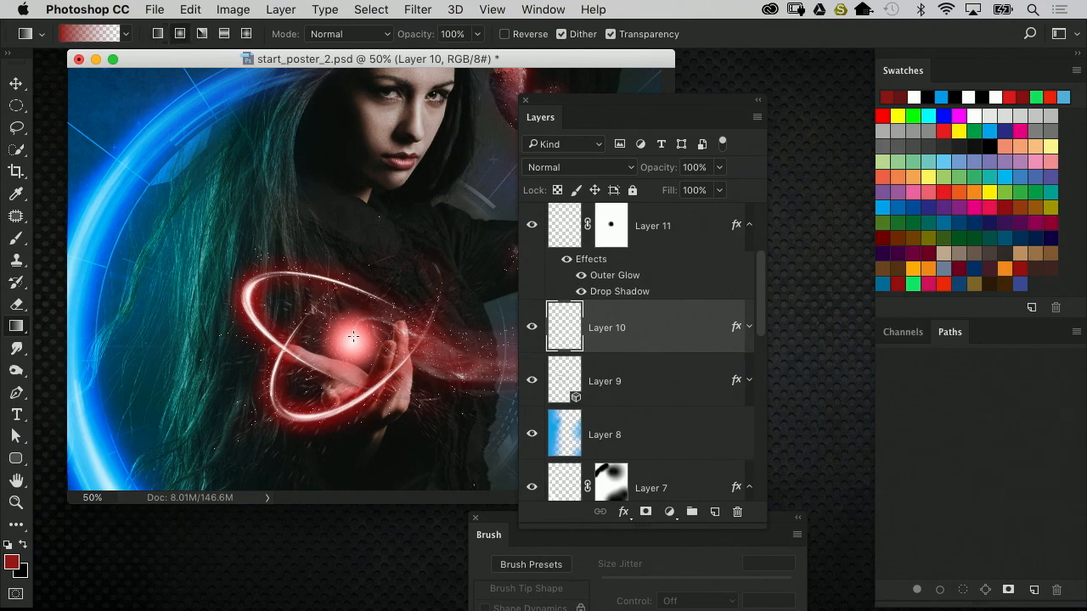
Try a radial red gradient over the orb on Layer 10 with Overlay blending, stretched vertically
left_click_drag(353, 337, 375, 158)
key("super+minus")
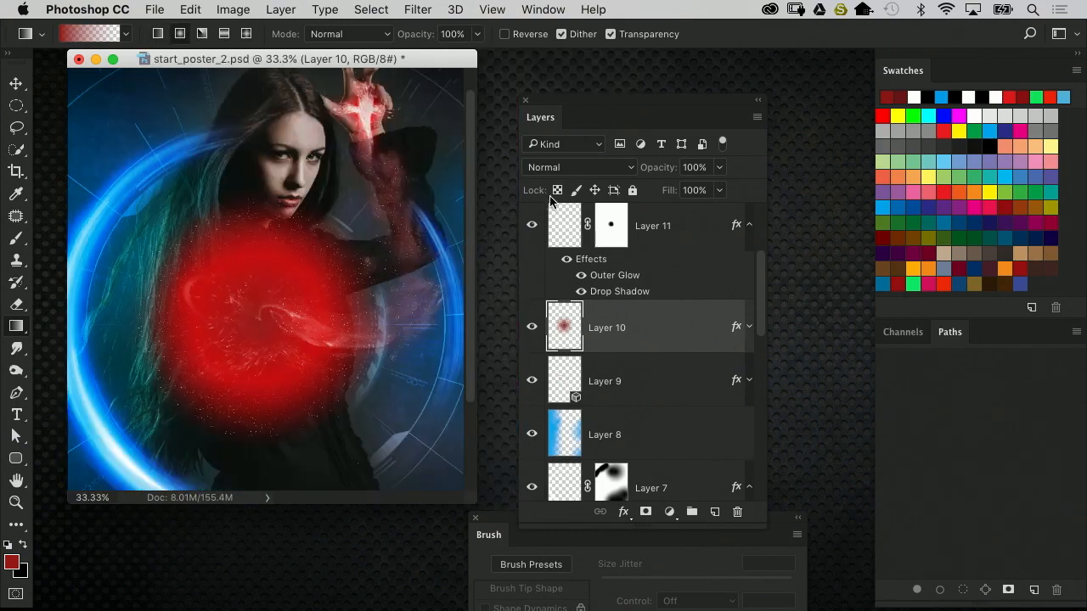
left_click(608, 168)
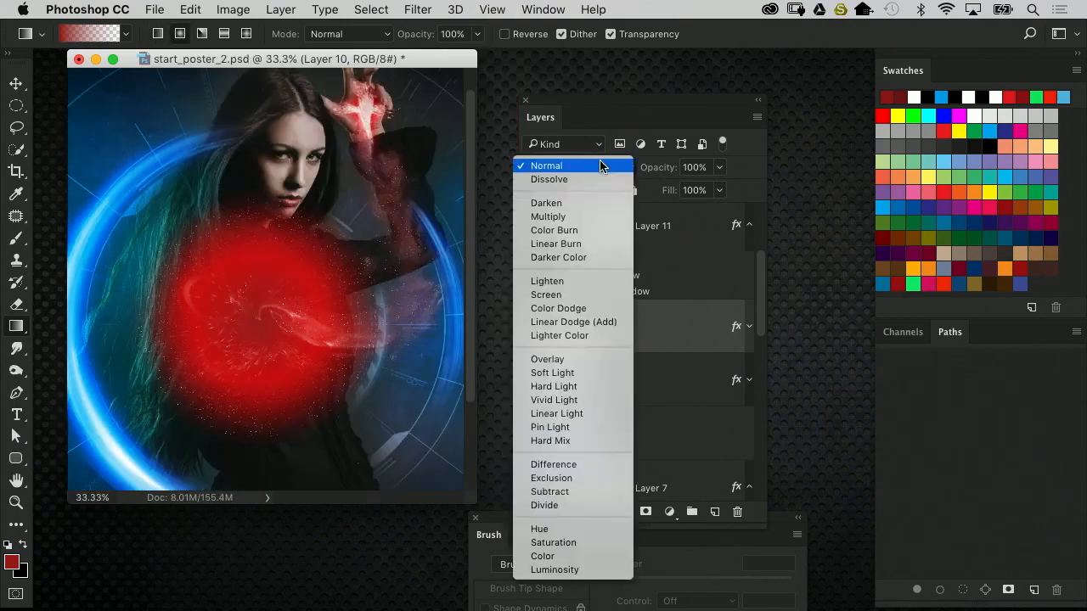
left_click(566, 360)
key("super+t")
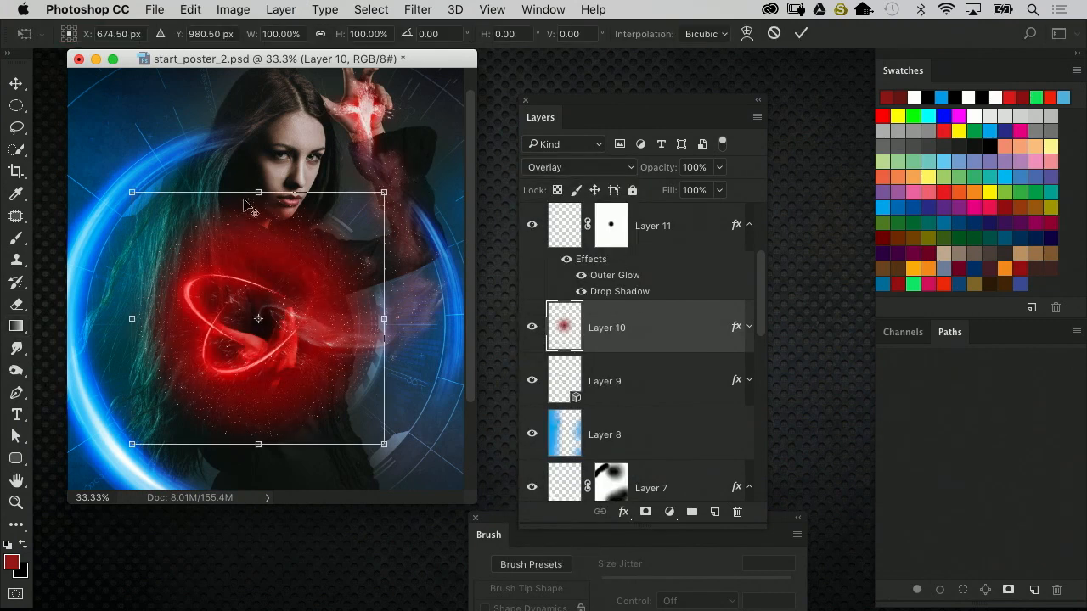
left_click_drag(258, 193, 242, 129)
key("Return")
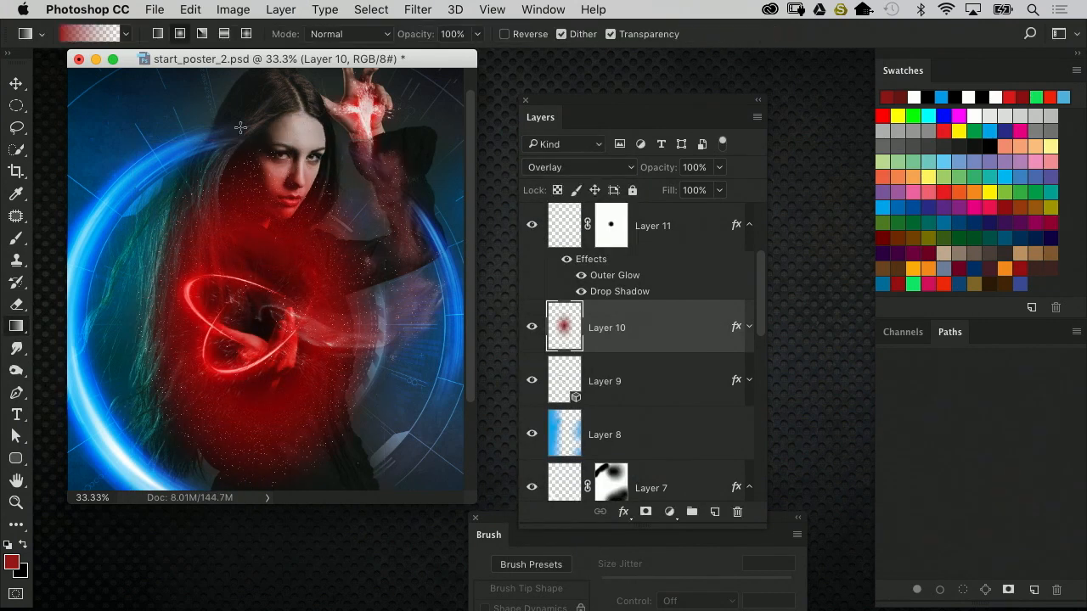
Try Screen blending and clearing Layer 10, and undo everything back to before its radial gradient was drawn
left_click(569, 165)
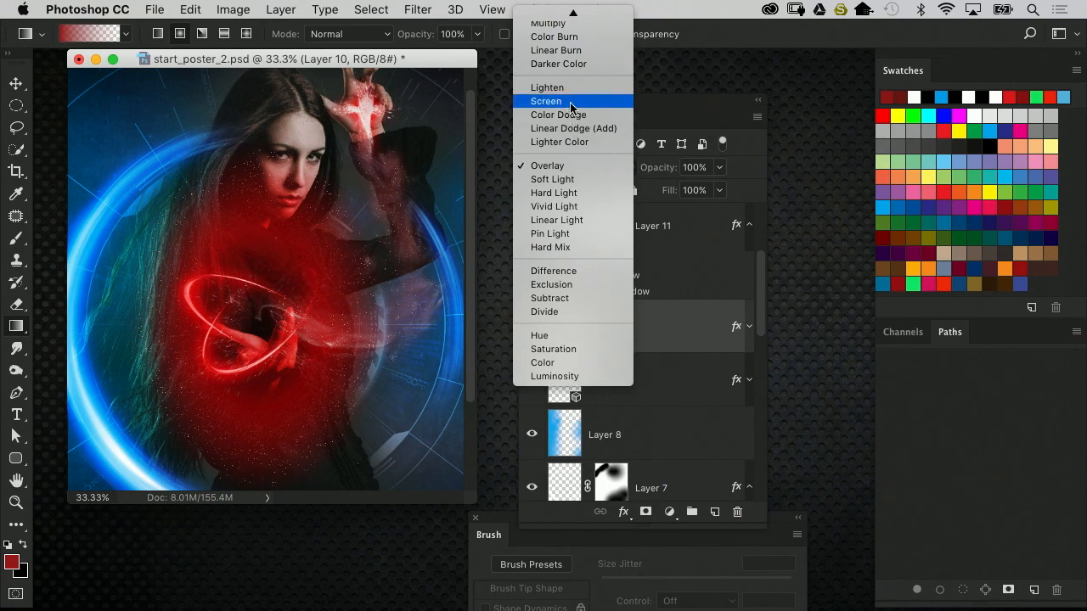
left_click(584, 101)
key("super+z")
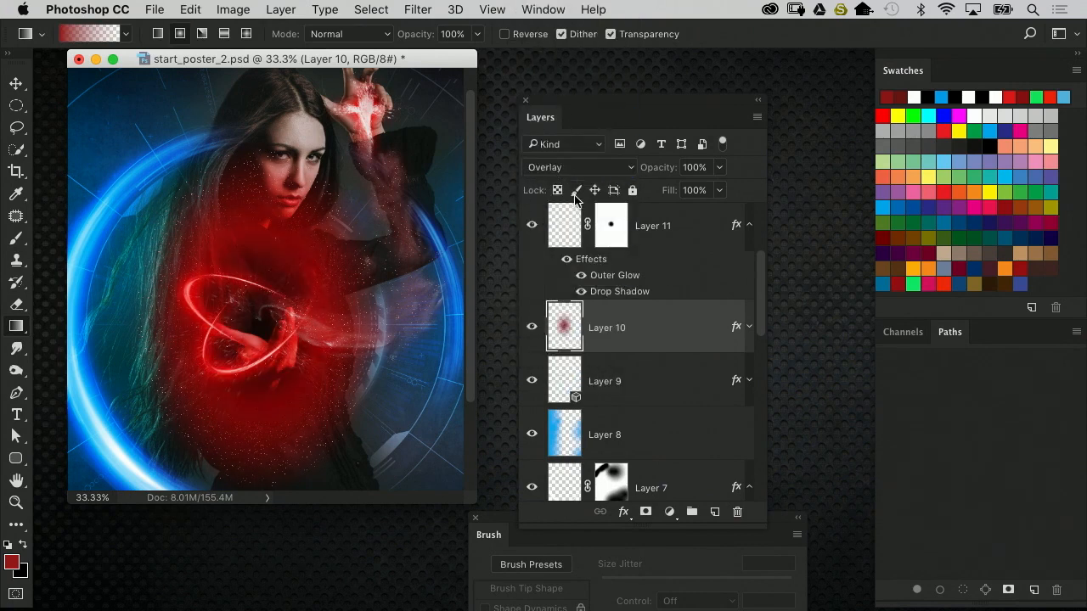
key("super+a")
key("Delete")
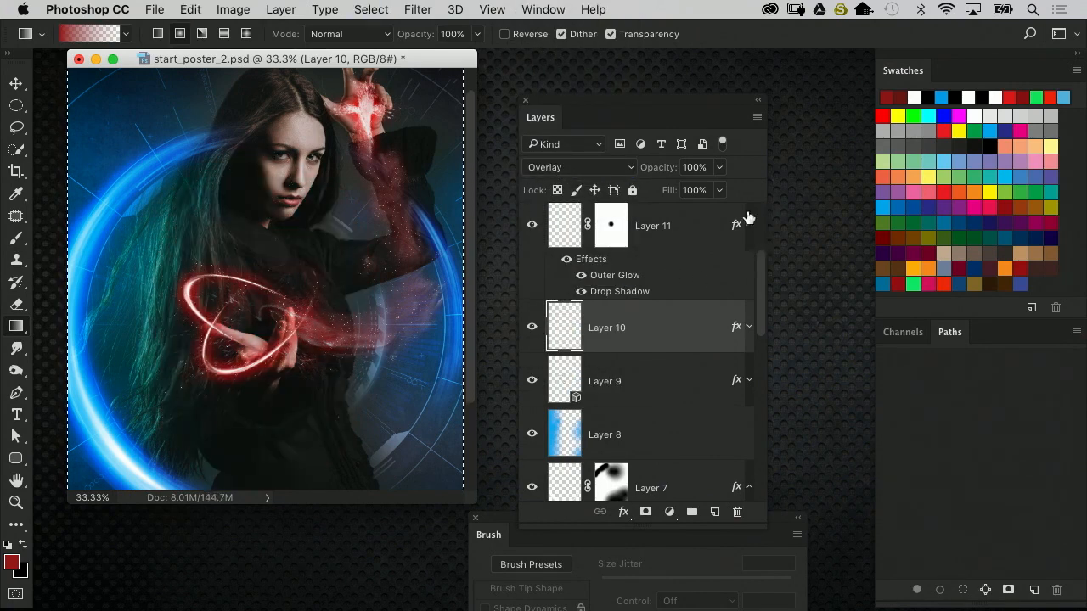
key("super+z")
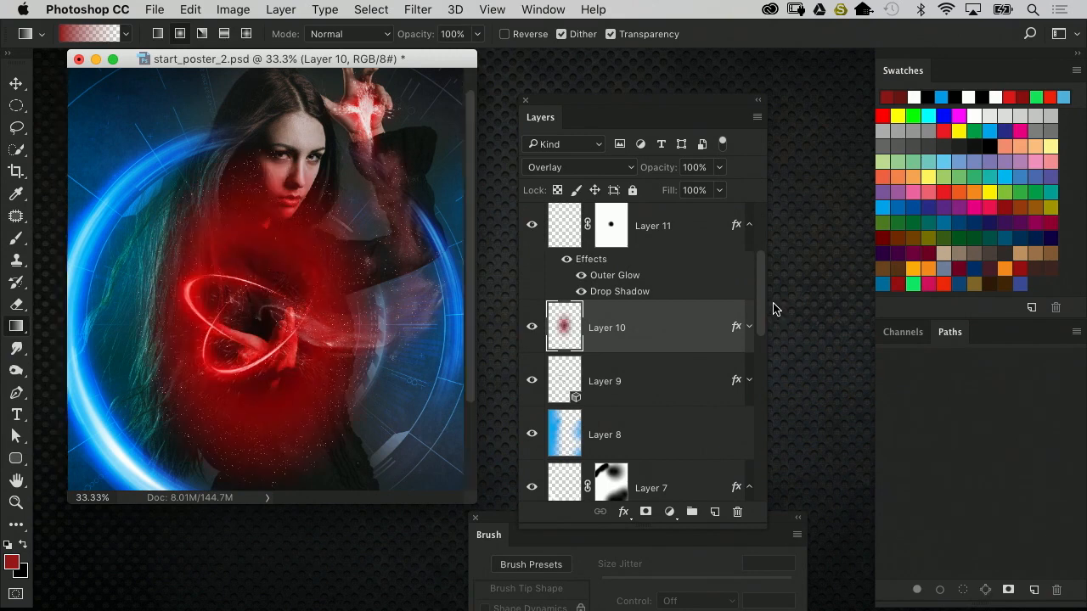
key("alt+super+z")
key("alt+super+z")
key("alt+super+z")
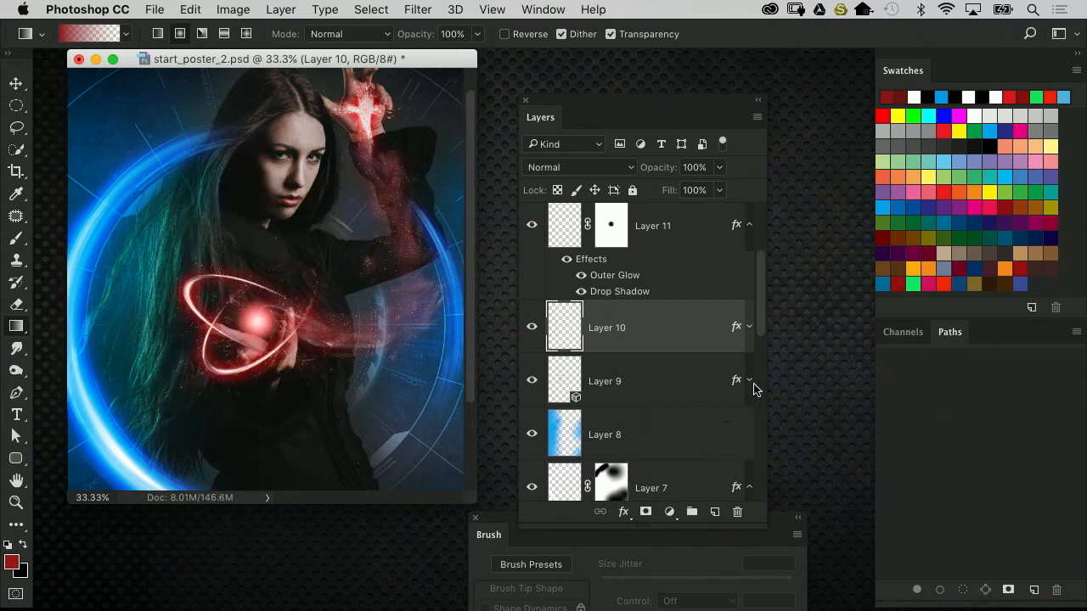
On a new layer above Layer 10, draw a radial red gradient outward from the orb and blend it in Overlay mode
left_click(714, 512)
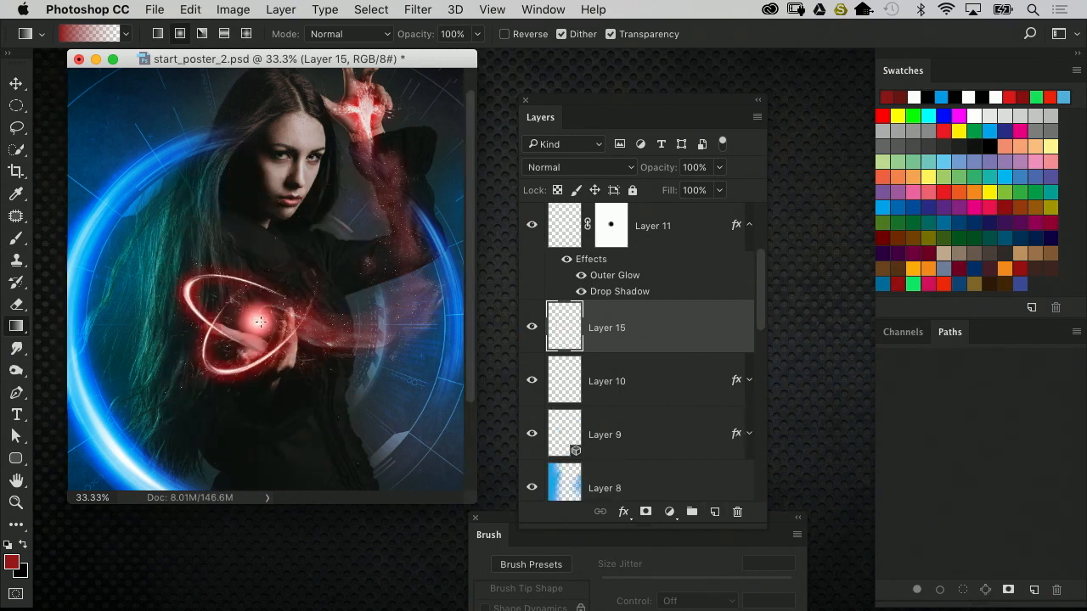
left_click_drag(260, 322, 289, 246)
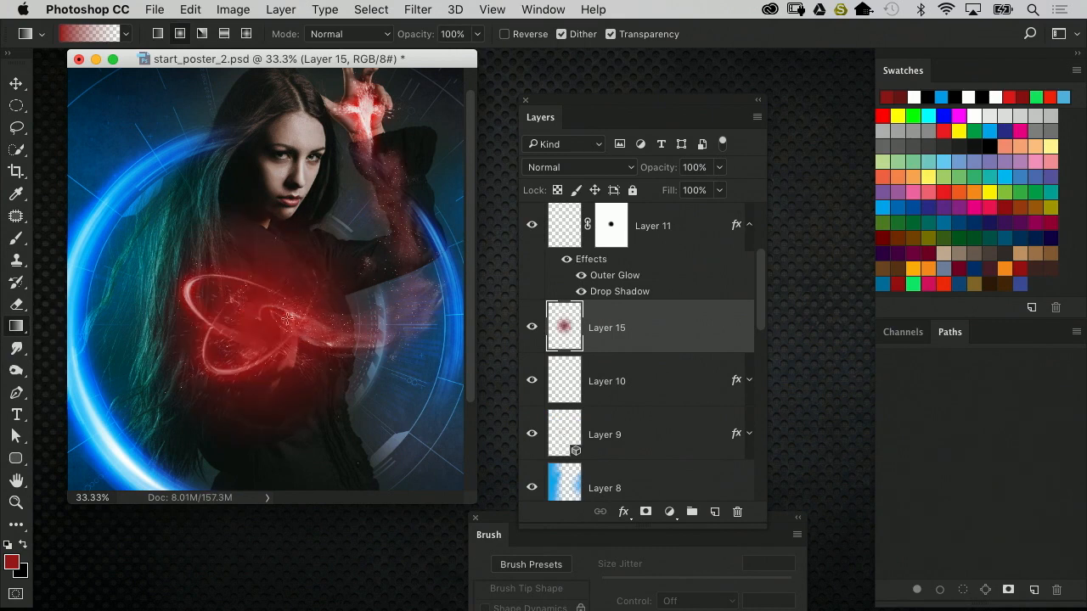
left_click(613, 167)
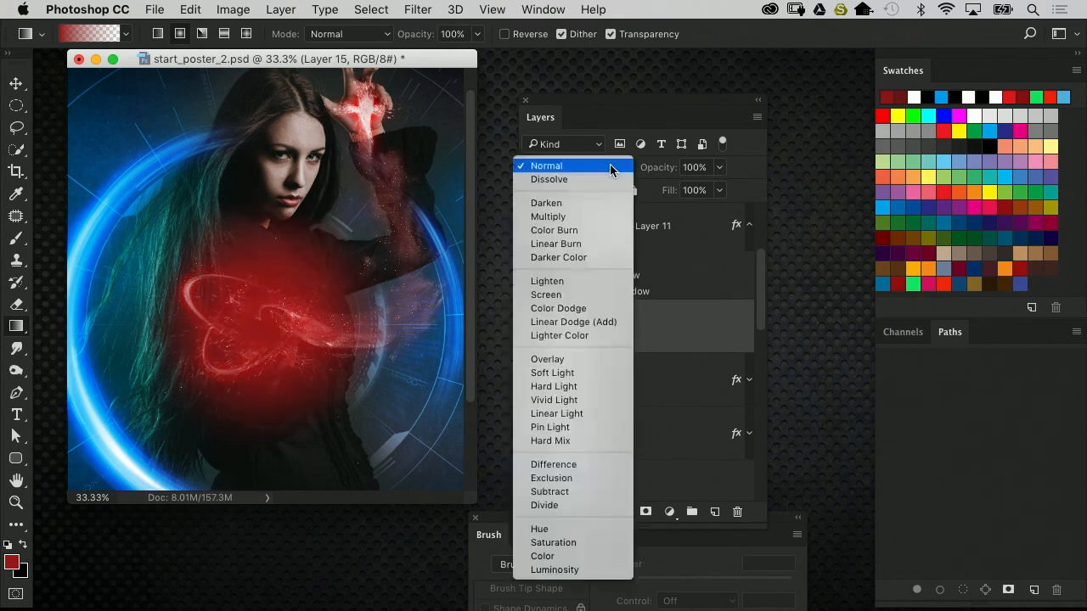
left_click(575, 358)
Transform the red glow on Layer 15 about its centre to about 75% width and 120% height
key("ctrl+t")
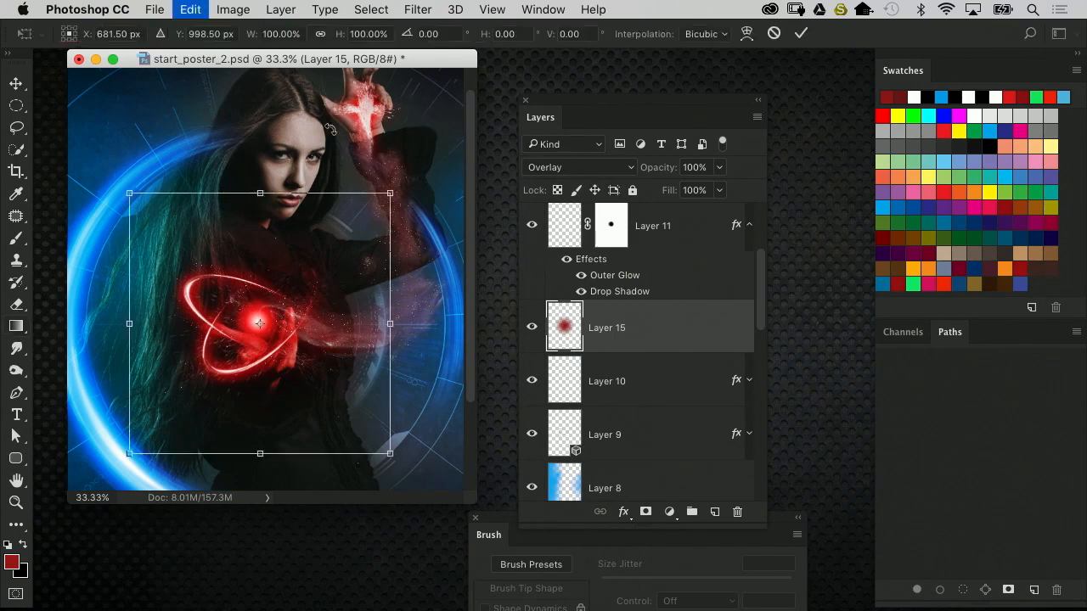
left_click_drag(390, 194, 348, 164)
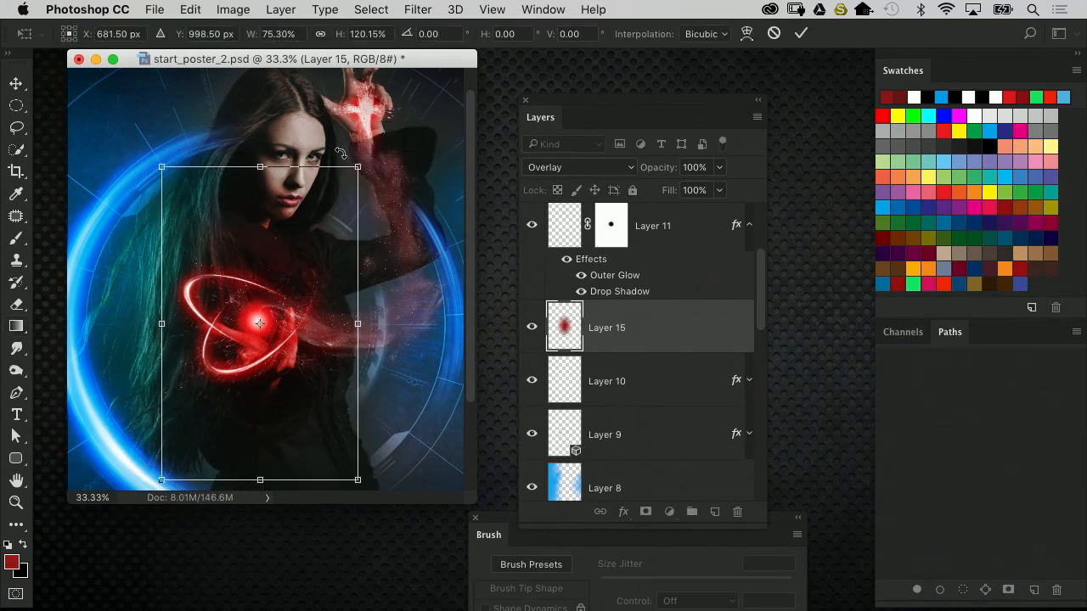
key("Return")
key("g")
key("ctrl+plus")
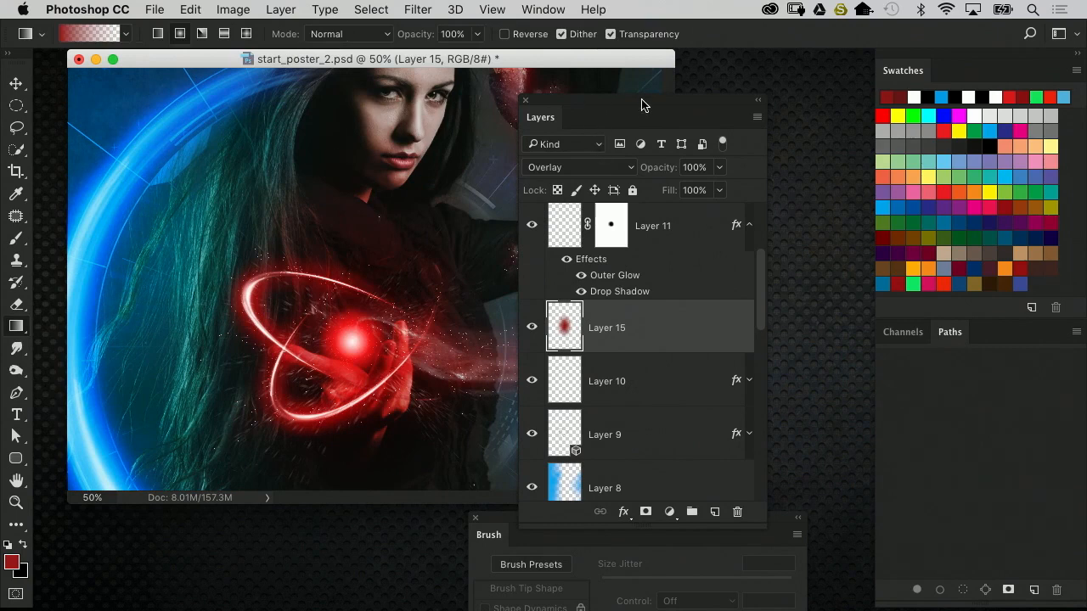
Compare the image with and without the glow on Layer 15 and lower the layer's opacity to 54%
left_click_drag(624, 110, 709, 112)
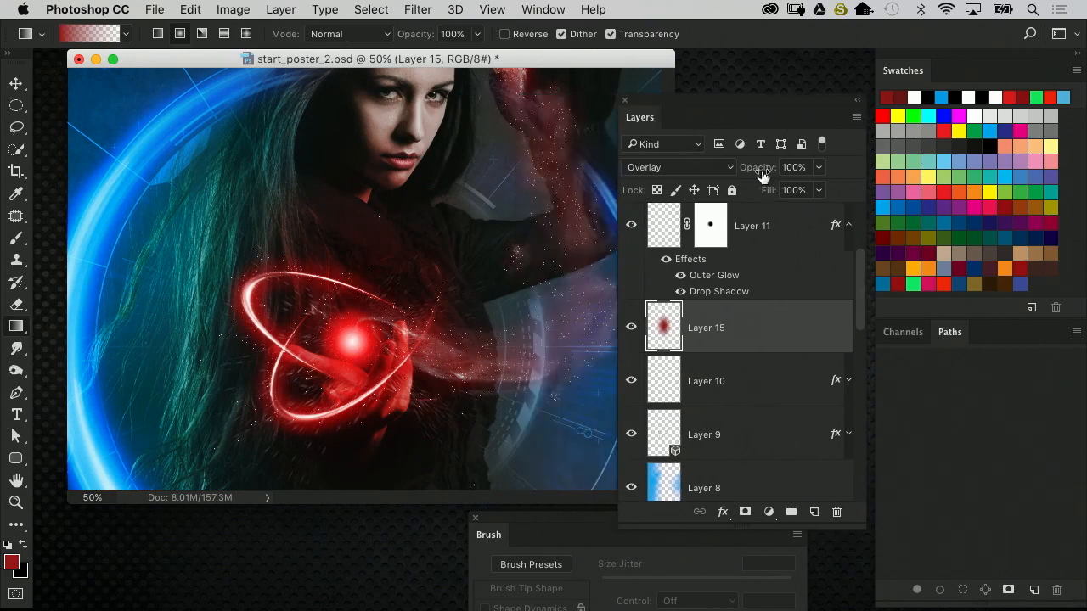
left_click_drag(764, 175, 751, 173)
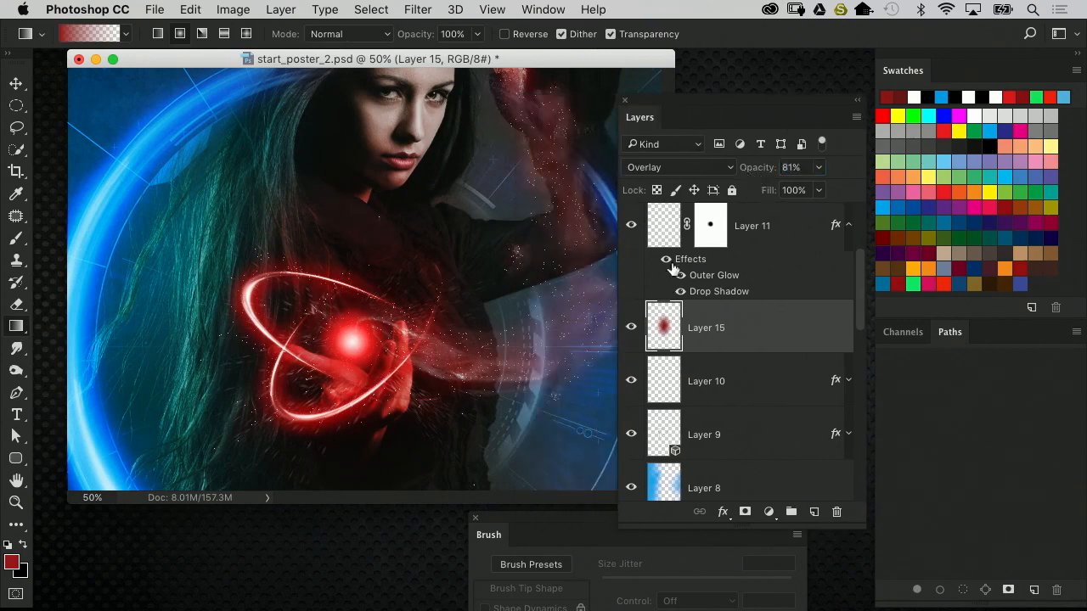
left_click(631, 329)
left_click(631, 330)
left_click(631, 328)
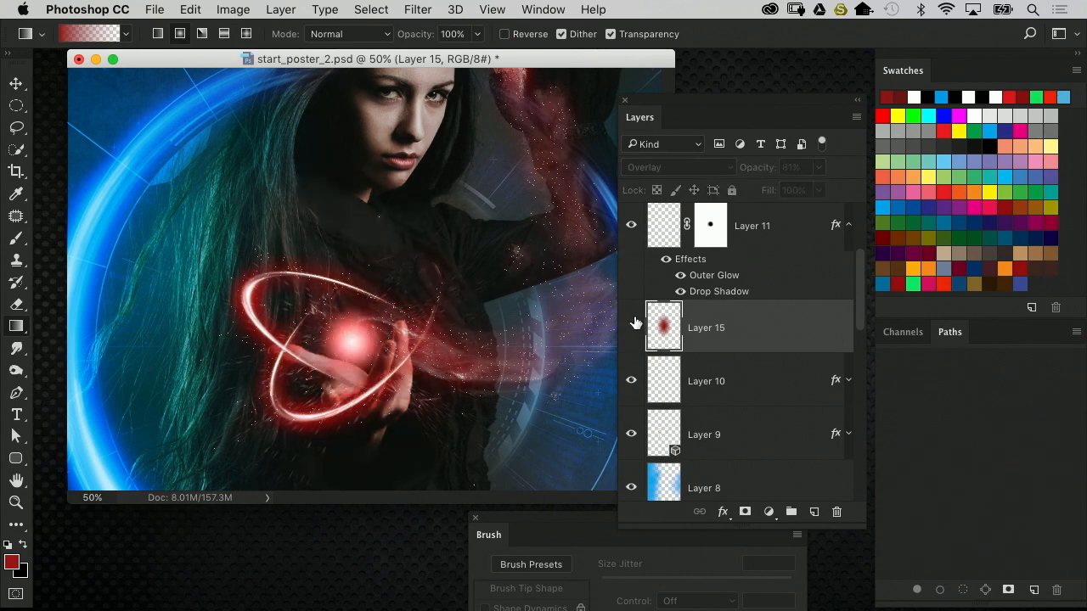
left_click(632, 329)
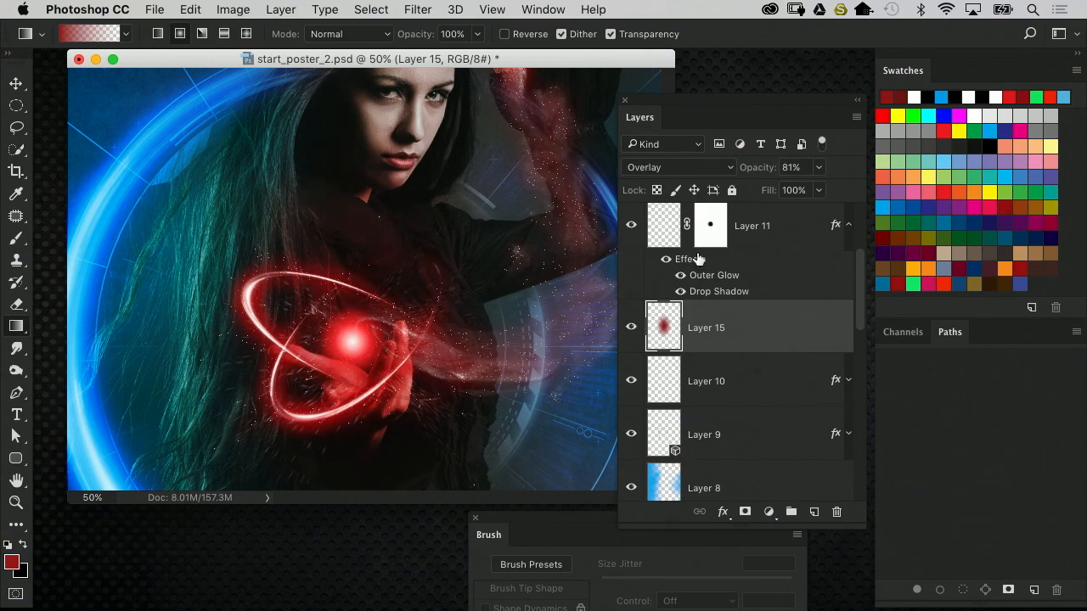
left_click_drag(763, 177, 740, 163)
key("super+minus")
key("super+minus")
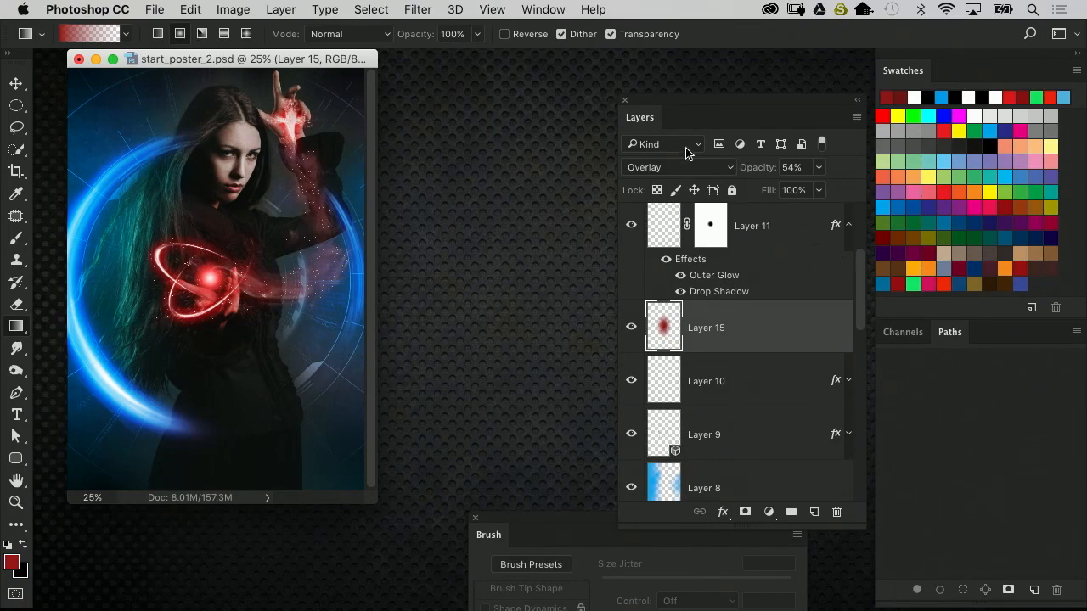
Draw radial red gradients downward from the spark burst on the raised hand, still on Layer 15
left_click_drag(730, 124, 683, 117)
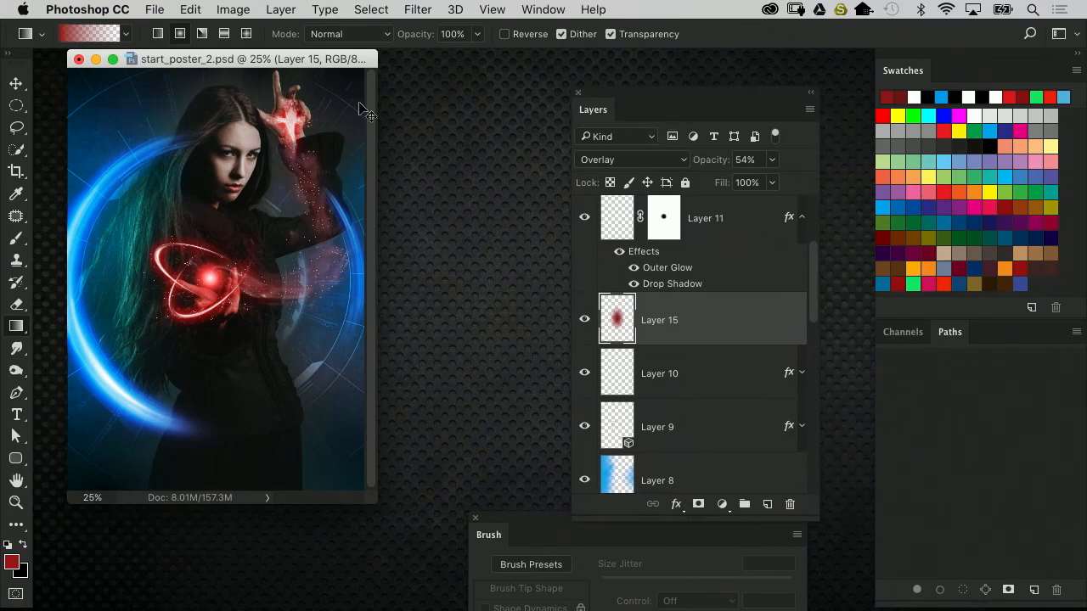
key("super+plus")
key("super+plus")
left_click_drag(329, 259, 305, 289)
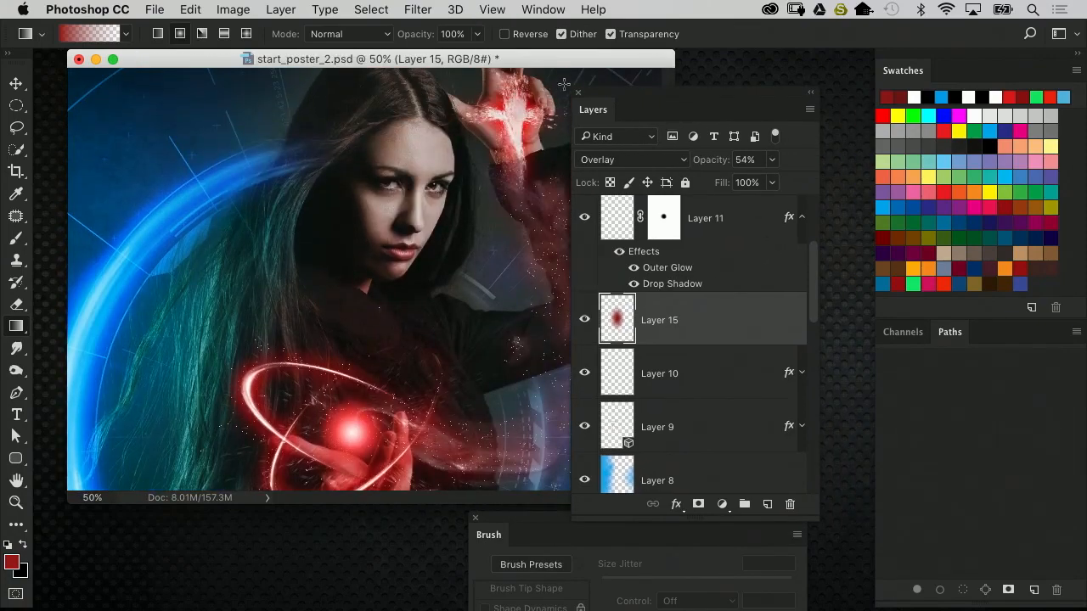
left_click_drag(619, 102, 740, 141)
left_click_drag(513, 113, 510, 208)
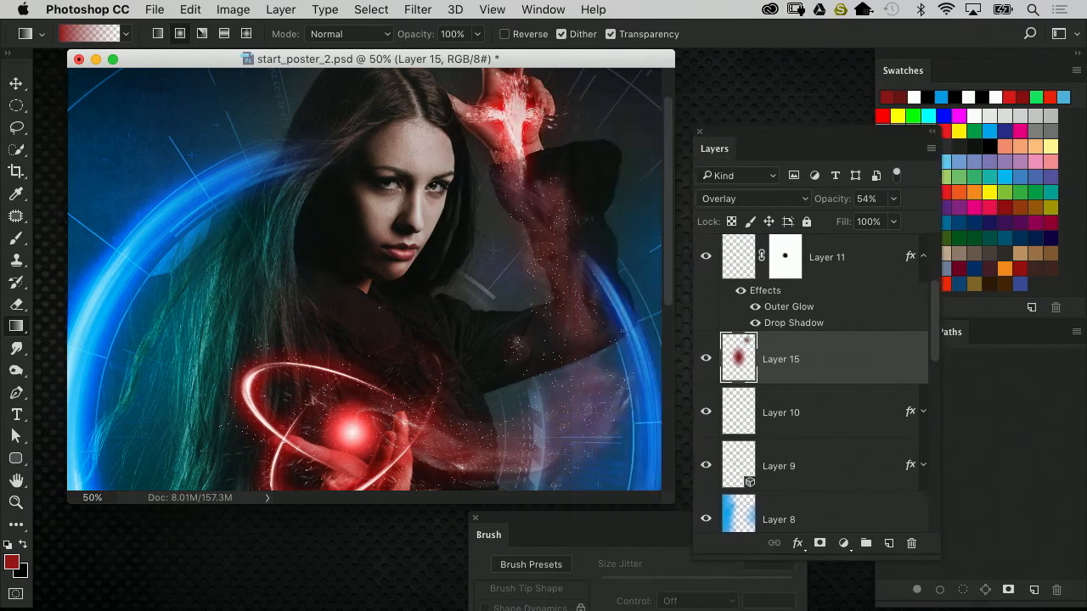
left_click_drag(509, 95, 513, 183)
Select Layer 13 with the Move tool by picking its spark trail below the raised arm
left_click(18, 84)
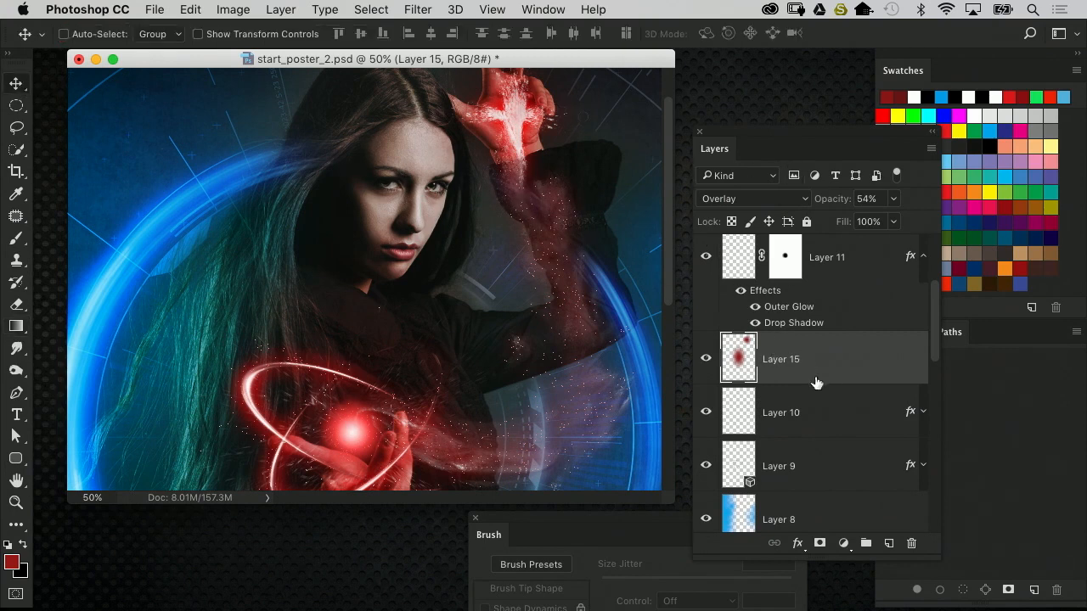
left_click(614, 387, "super")
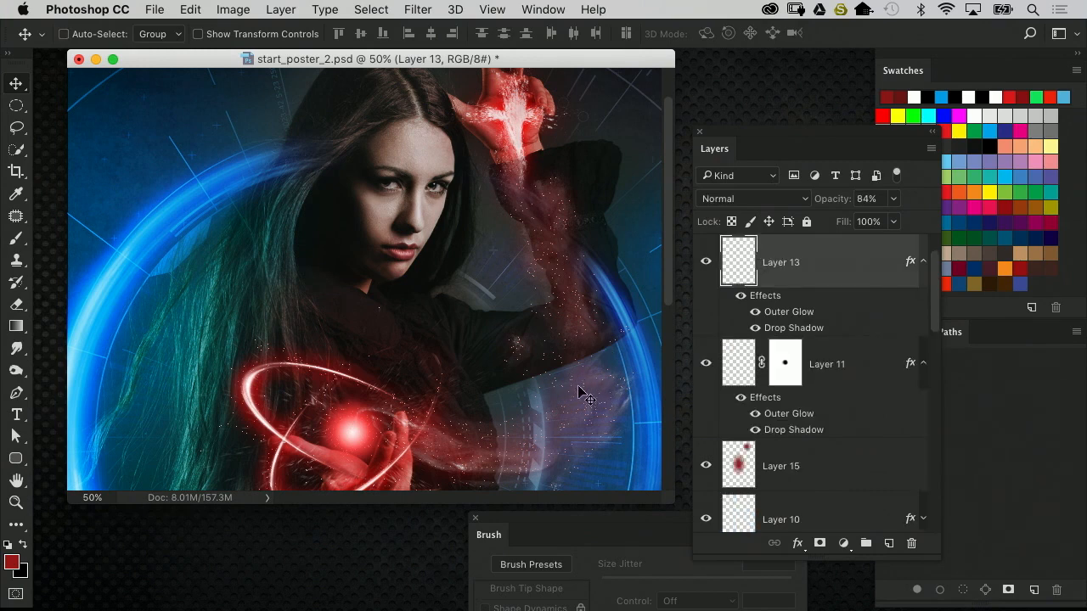
left_click_drag(579, 389, 577, 381)
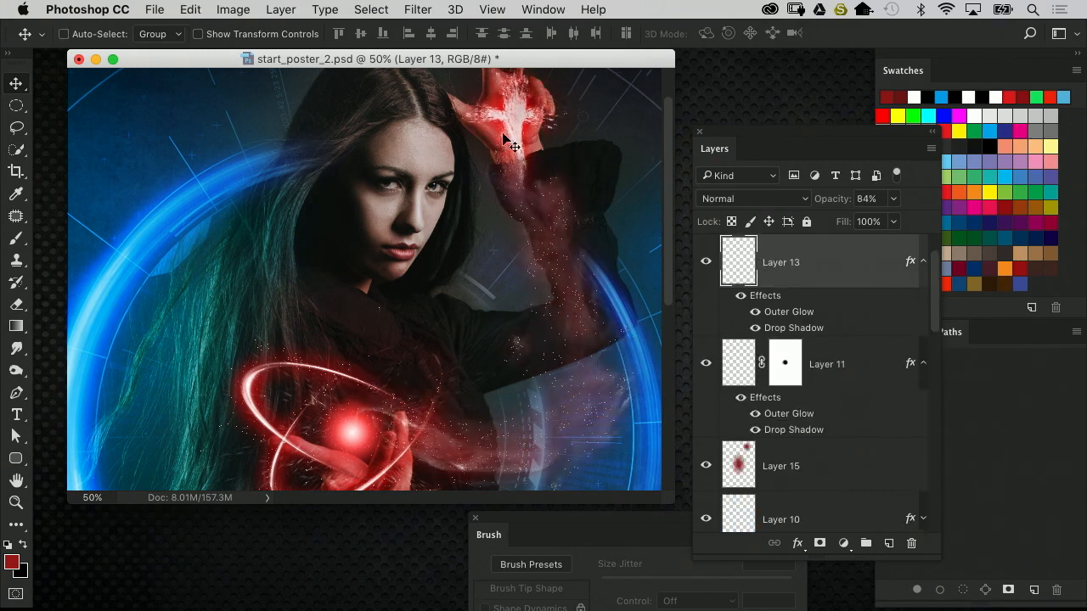
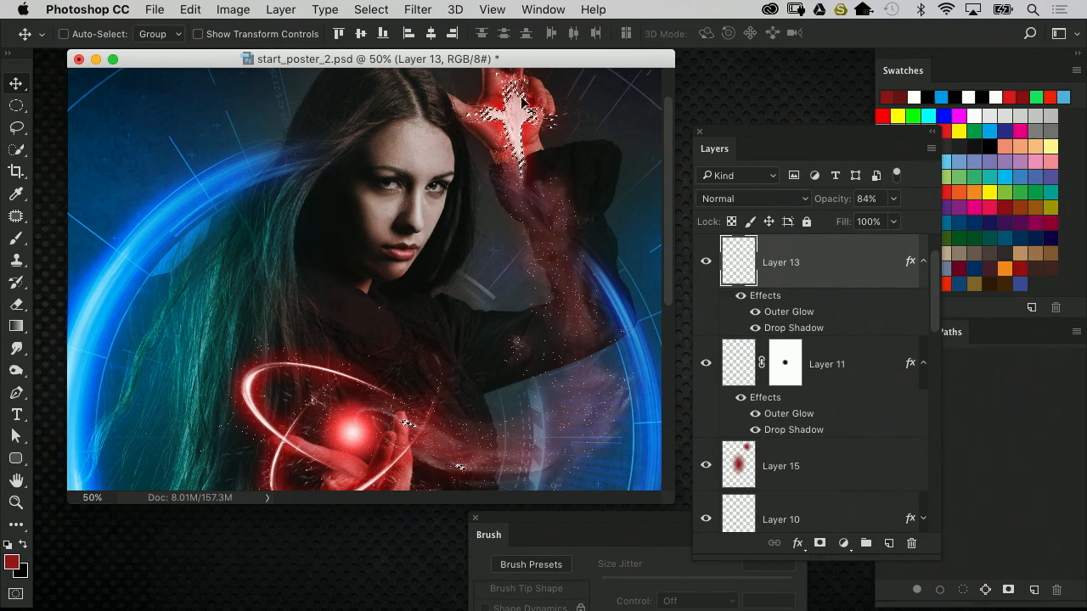
Try inverting the selection and deleting the fainter spark trail from Layer 13, and undo the deletion
left_click(389, 9)
left_click(399, 77)
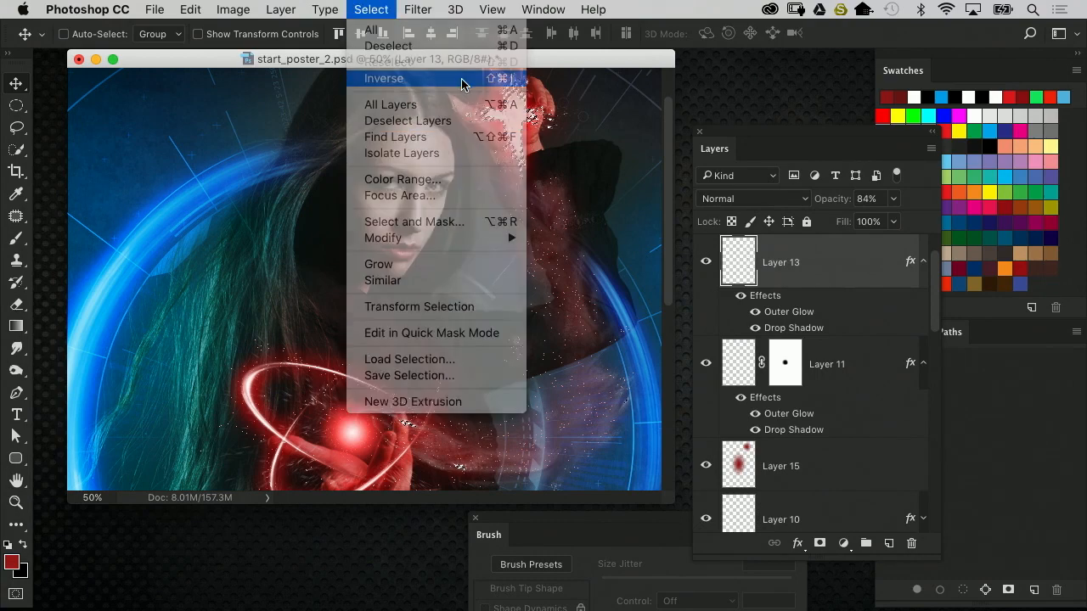
key("Delete")
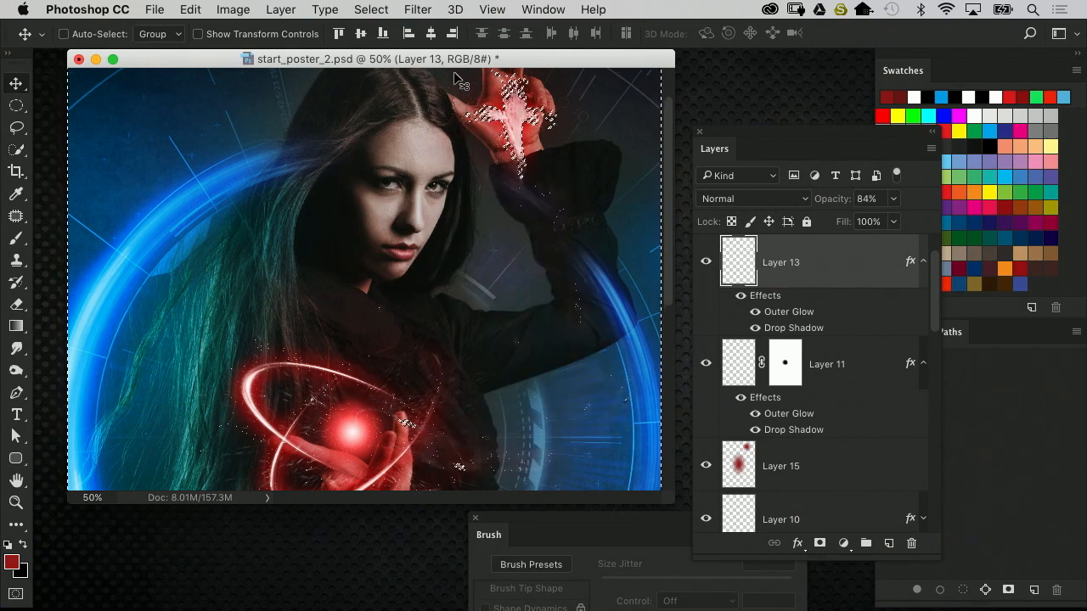
key("super+d")
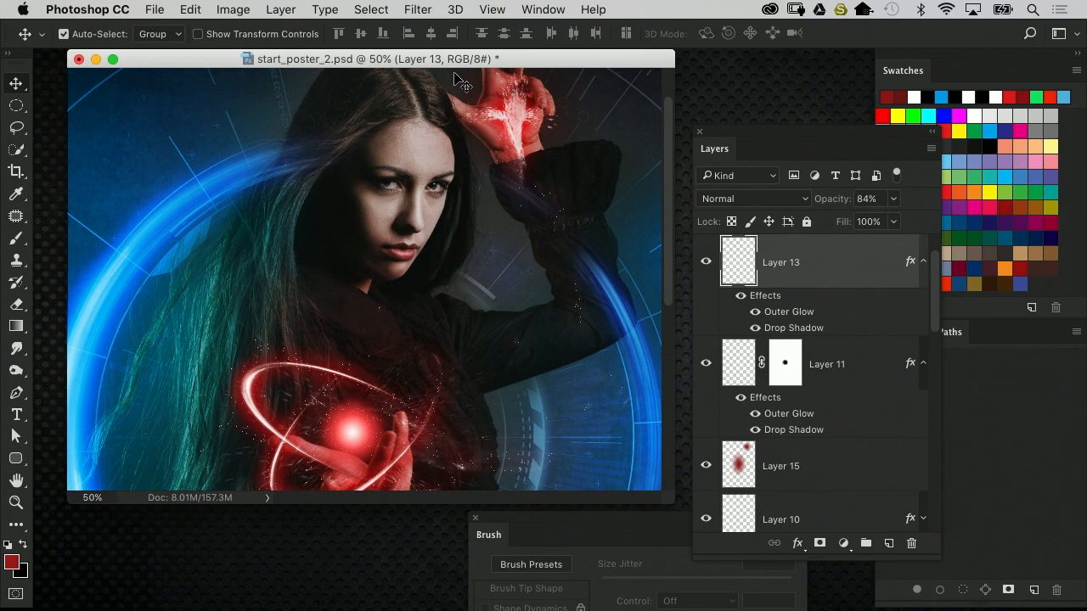
key("super+z")
key("super+z")
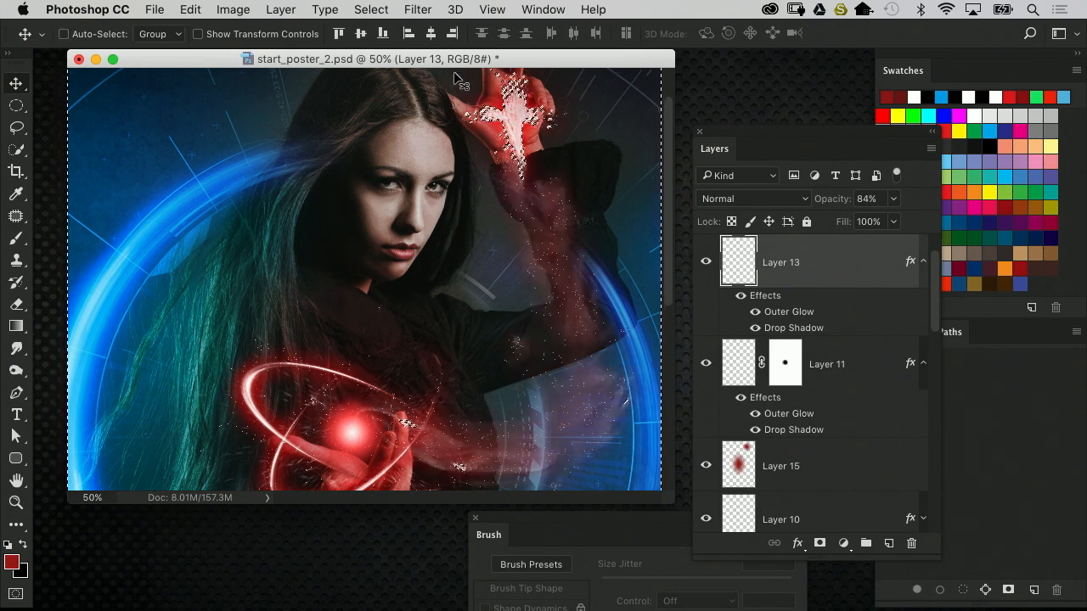
Reset the colours to default black and white, clear the selection and switch to the Lasso tool
key("d")
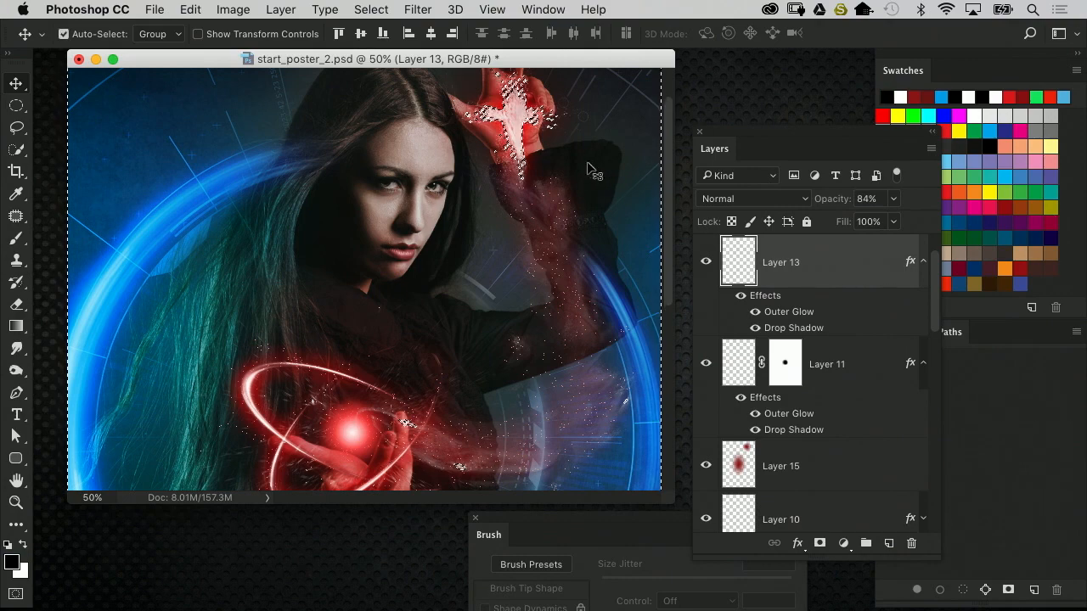
key("super+d")
left_click(16, 124)
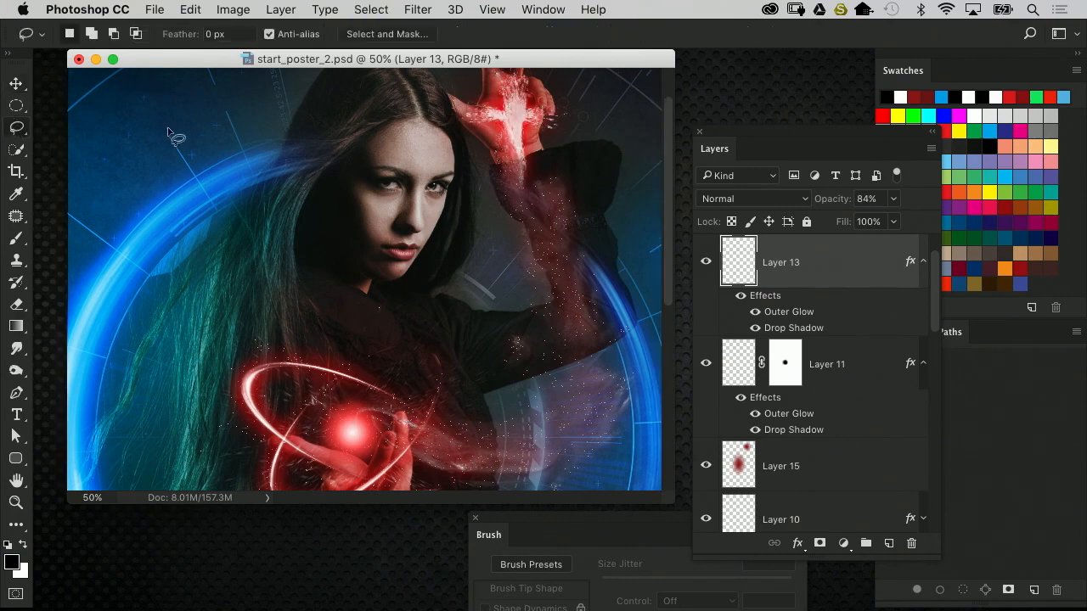
key("super+minus")
key("super+minus")
key("super+equal")
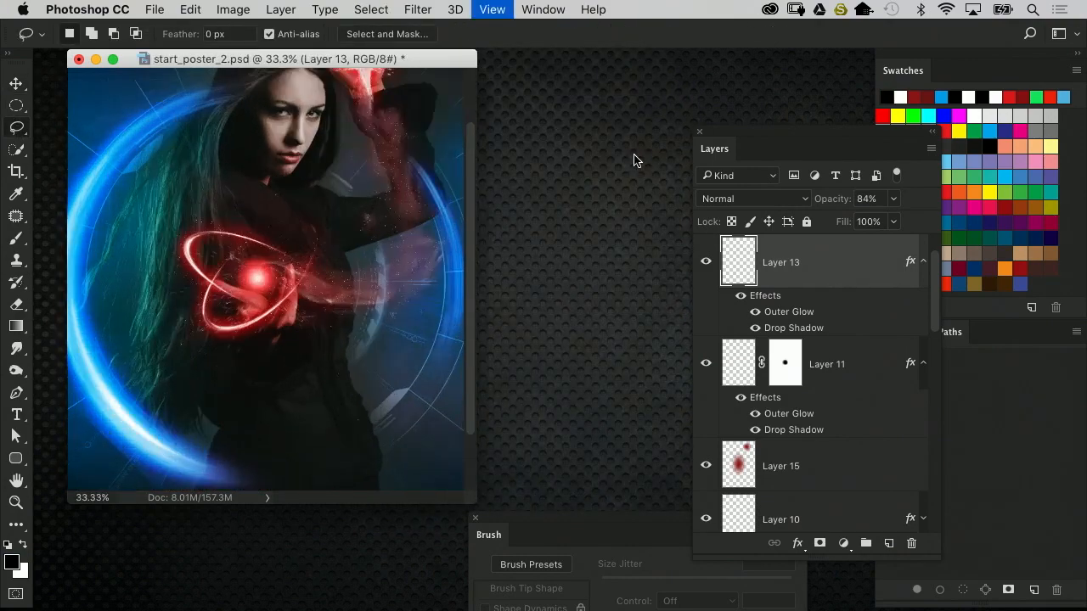
key("super+equal")
left_click_drag(256, 282, 322, 417)
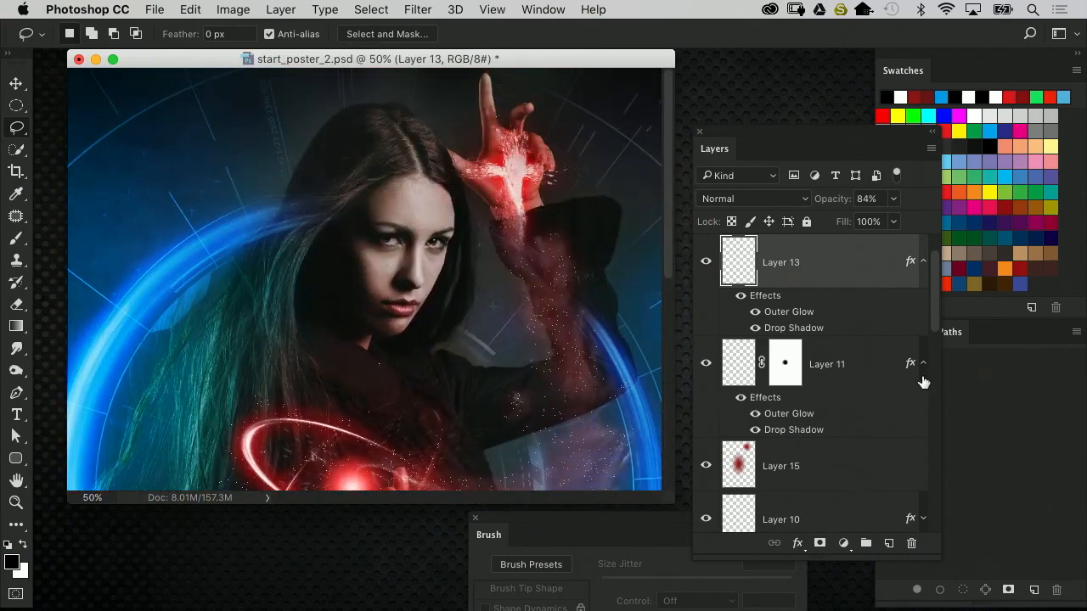
Select Layer 4, the woman cutout, and choose a soft round tip for the Brush tool
left_click_drag(932, 318, 937, 402)
left_click(739, 416)
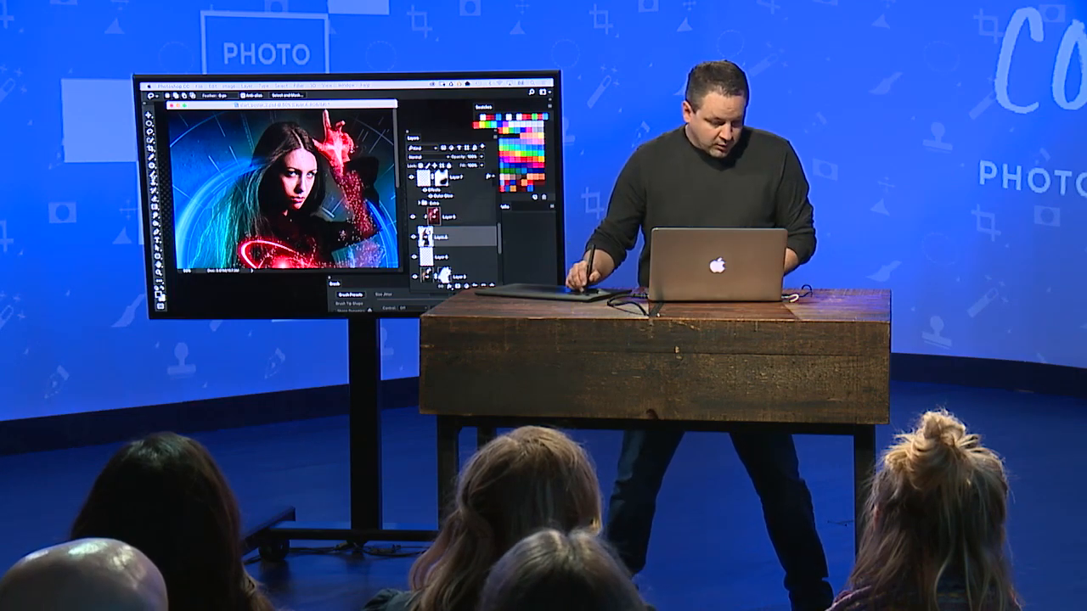
key("b")
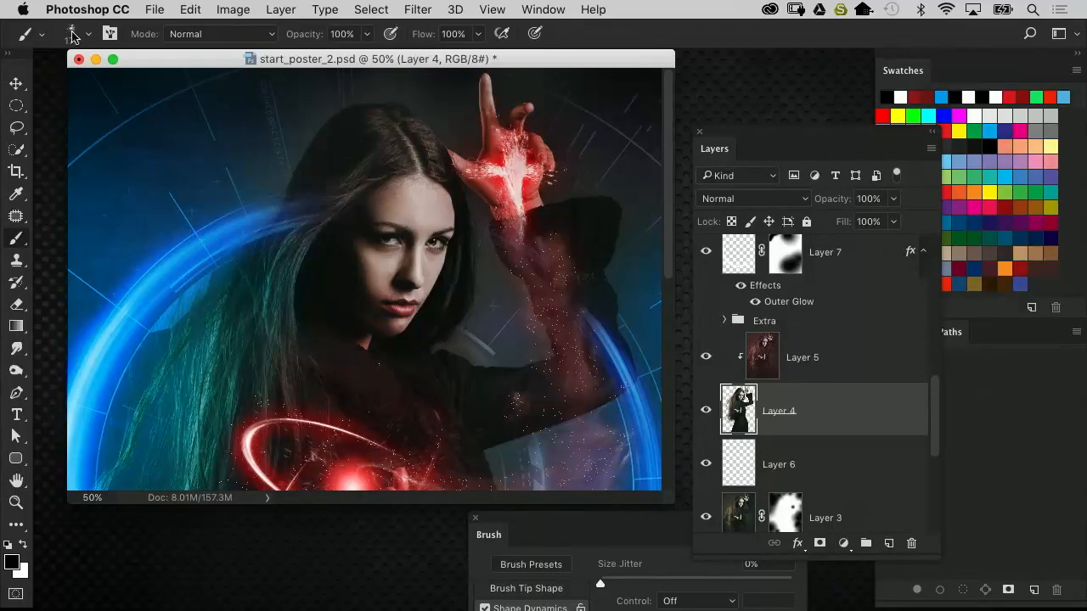
left_click(41, 36)
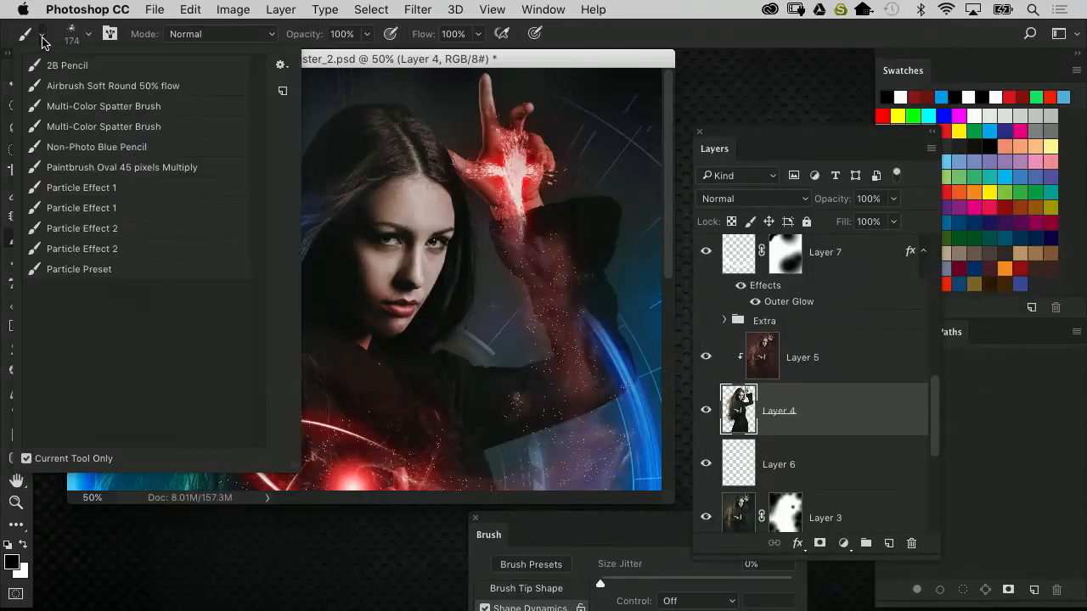
left_click(88, 35)
left_click_drag(420, 538, 399, 144)
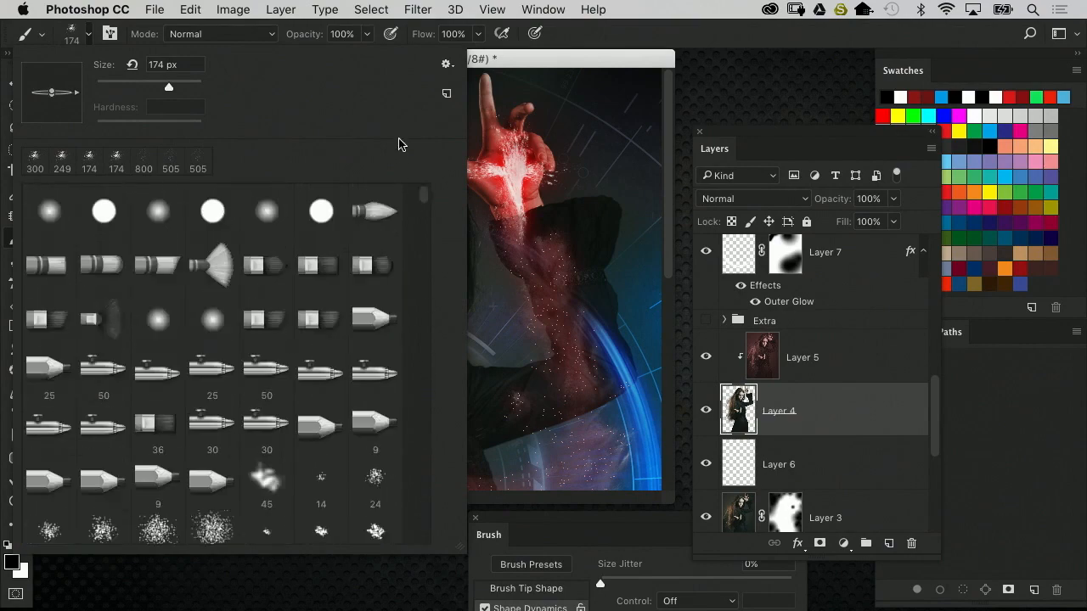
left_click(159, 211)
Open the brush settings and turn off Shape Dynamics for the soft round brush
left_click(107, 37)
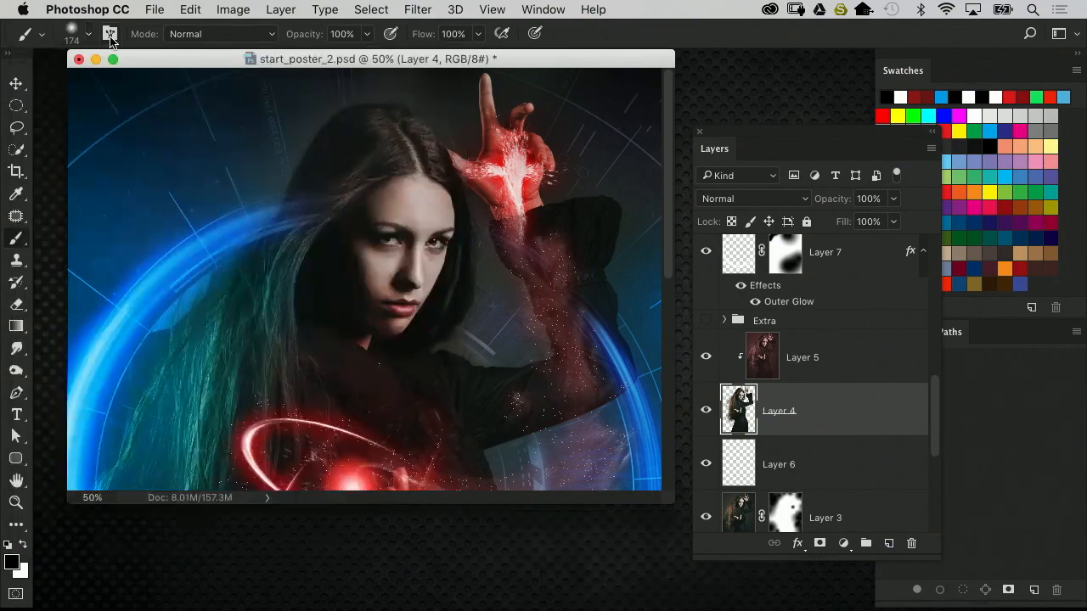
left_click(110, 37)
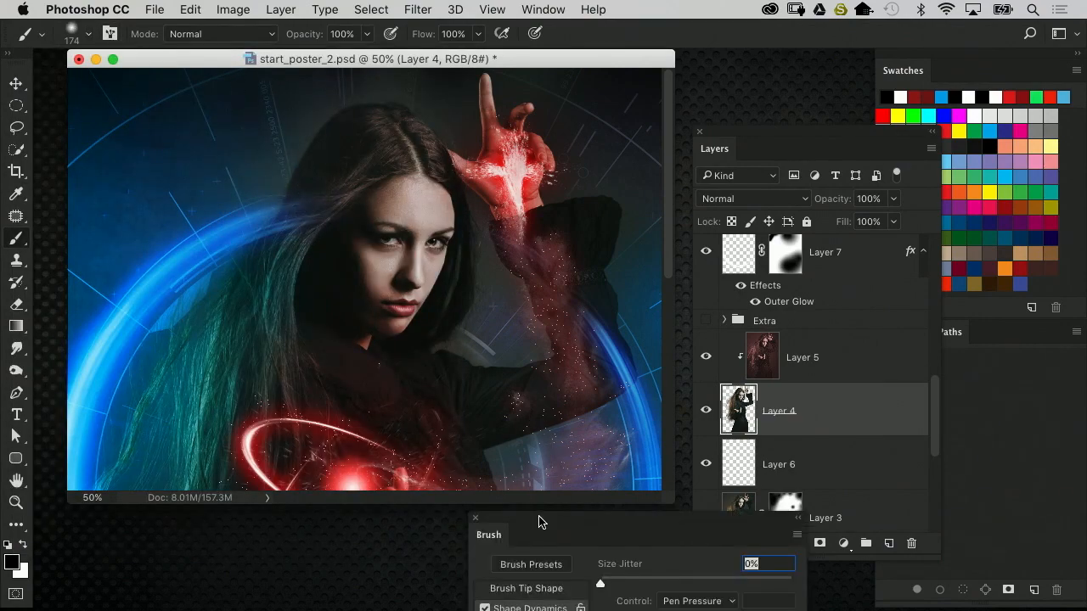
left_click_drag(539, 519, 429, 167)
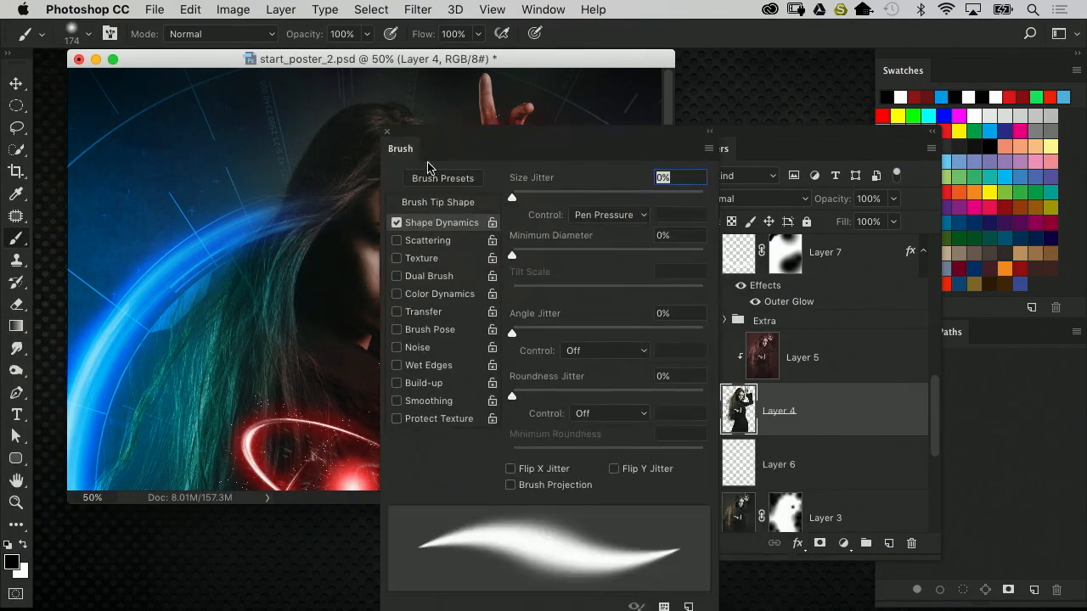
left_click(397, 223)
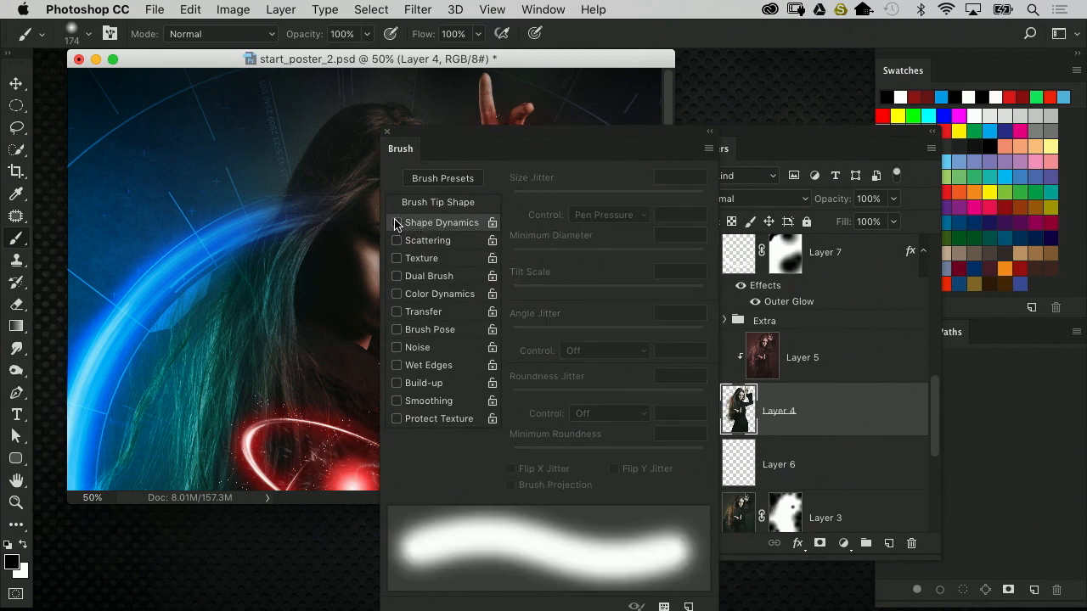
Enable Transfer for the brush with Opacity Jitter and Flow Jitter at 0% and opacity controlled by Pen Pressure
left_click(422, 314)
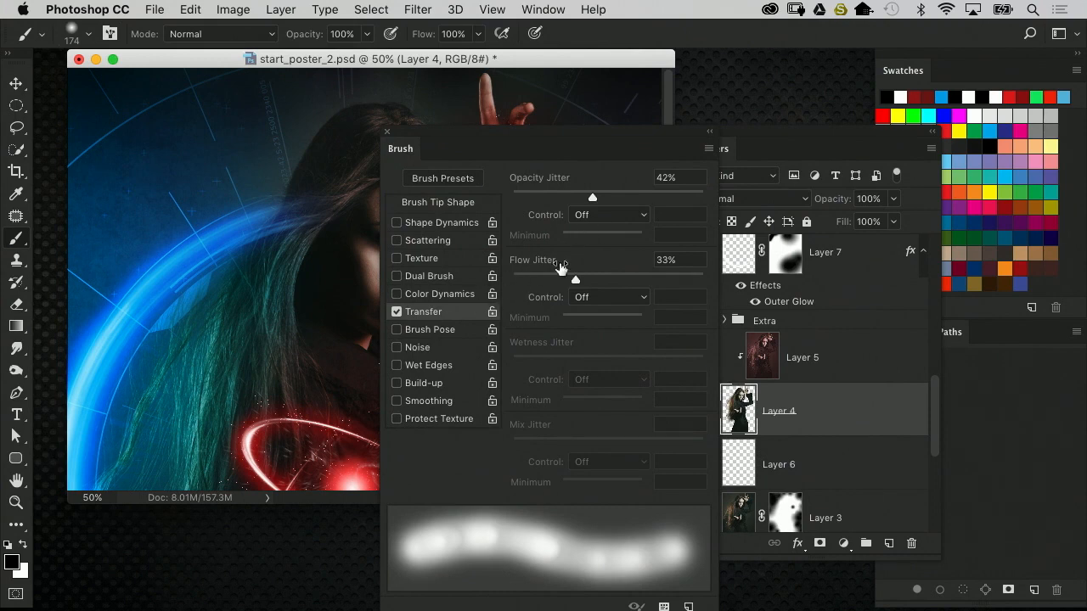
left_click_drag(584, 200, 488, 204)
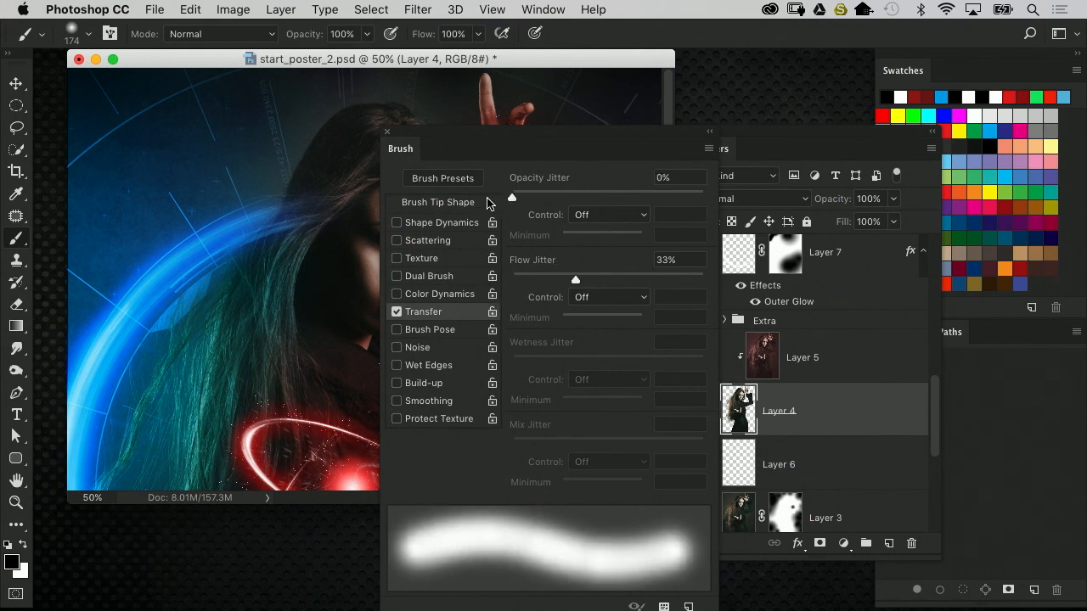
left_click_drag(559, 281, 495, 273)
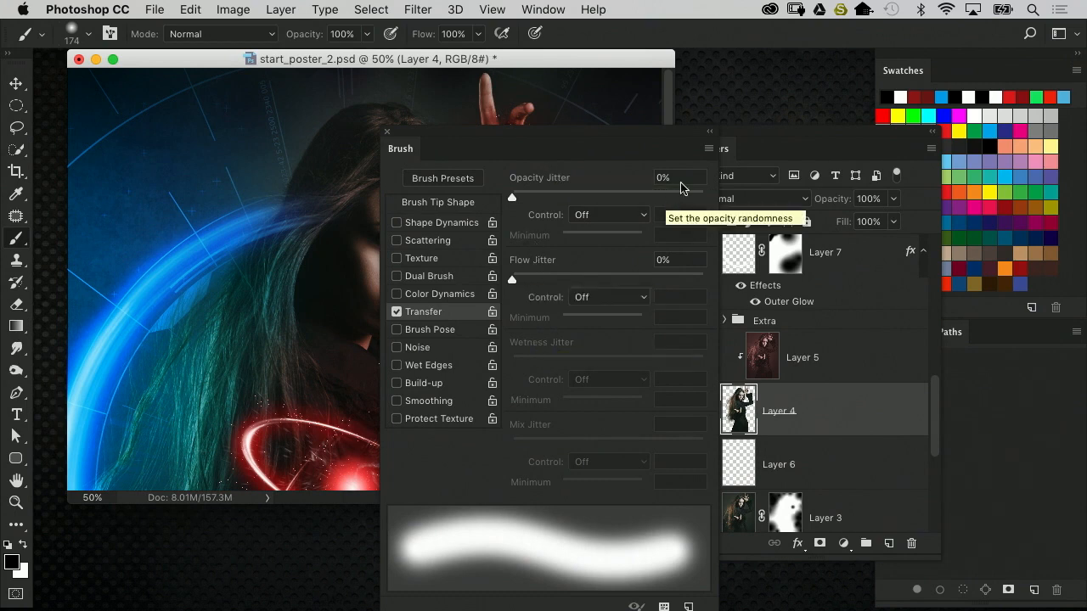
left_click_drag(679, 137, 597, 140)
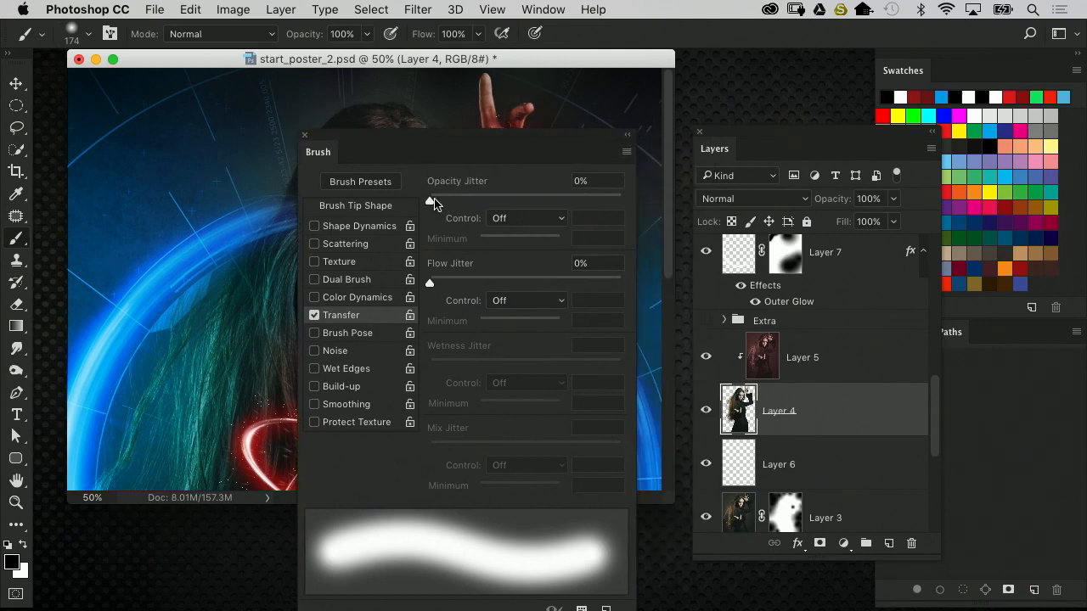
left_click(522, 219)
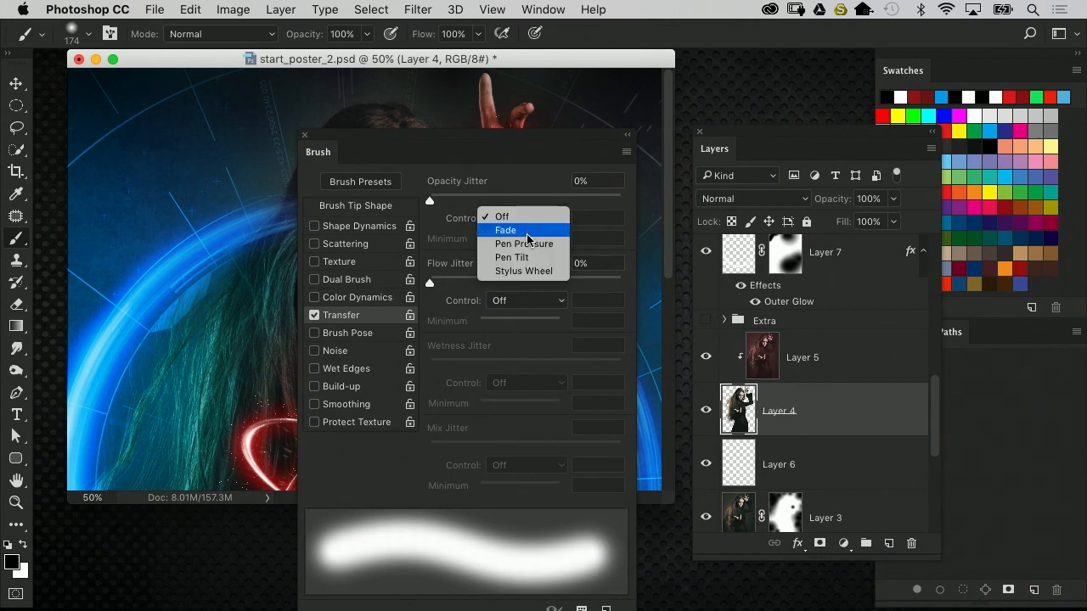
left_click(532, 246)
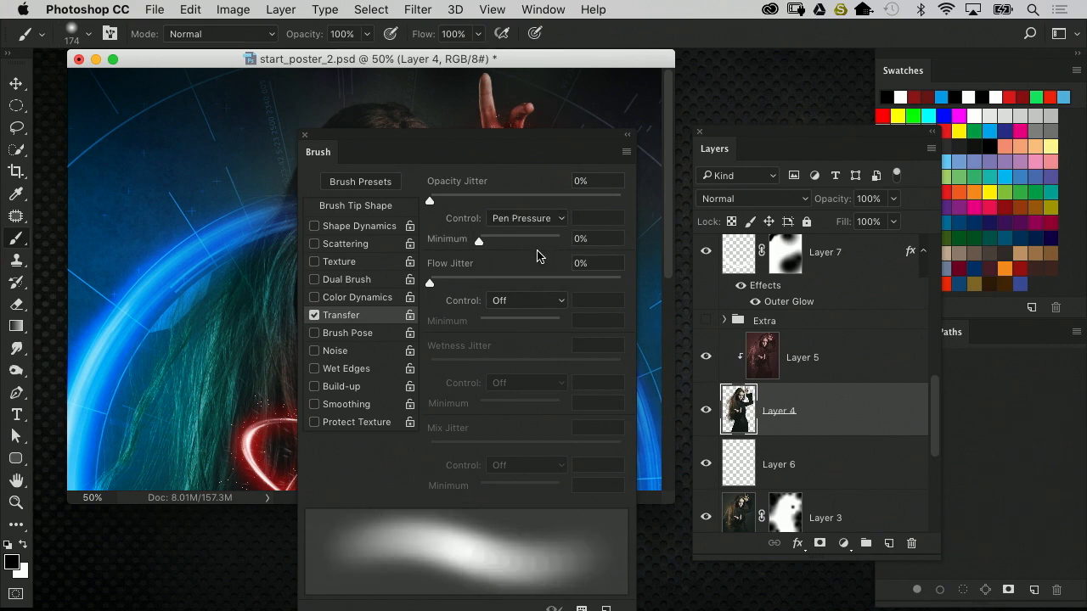
left_click_drag(533, 138, 516, 360)
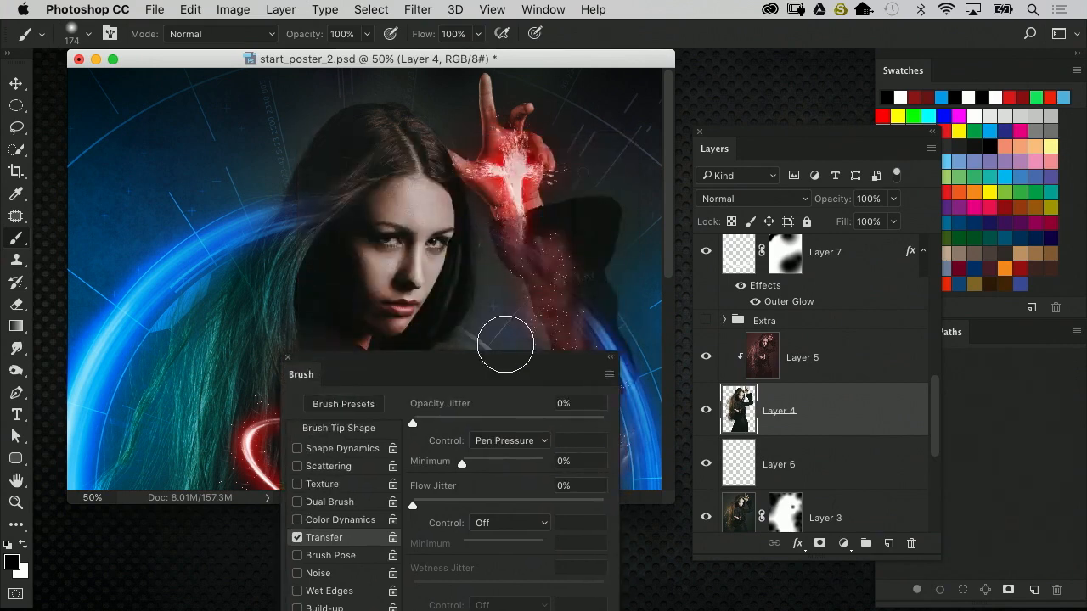
Swap the foreground and background colours and reduce the brush size to 100 px
key("x")
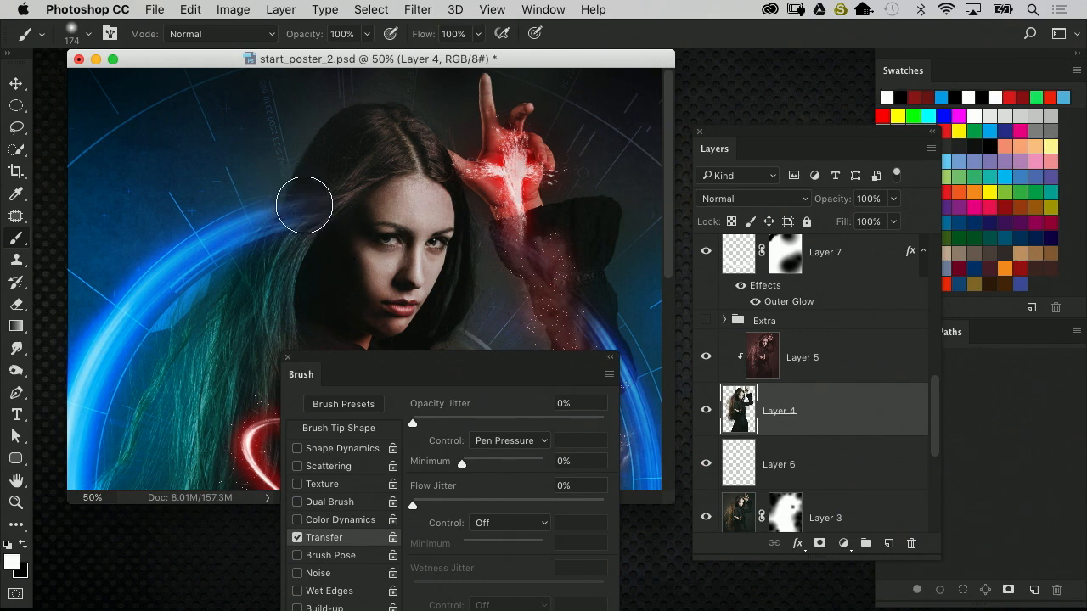
key("bracketleft")
key("bracketleft")
key("bracketleft")
key("bracketleft")
key("bracketleft")
key("bracketleft")
key("bracketleft")
key("bracketleft")
Set the foreground colour to the bright light blue 15bfff, starting from a blue swatch
left_click_drag(828, 136, 747, 330)
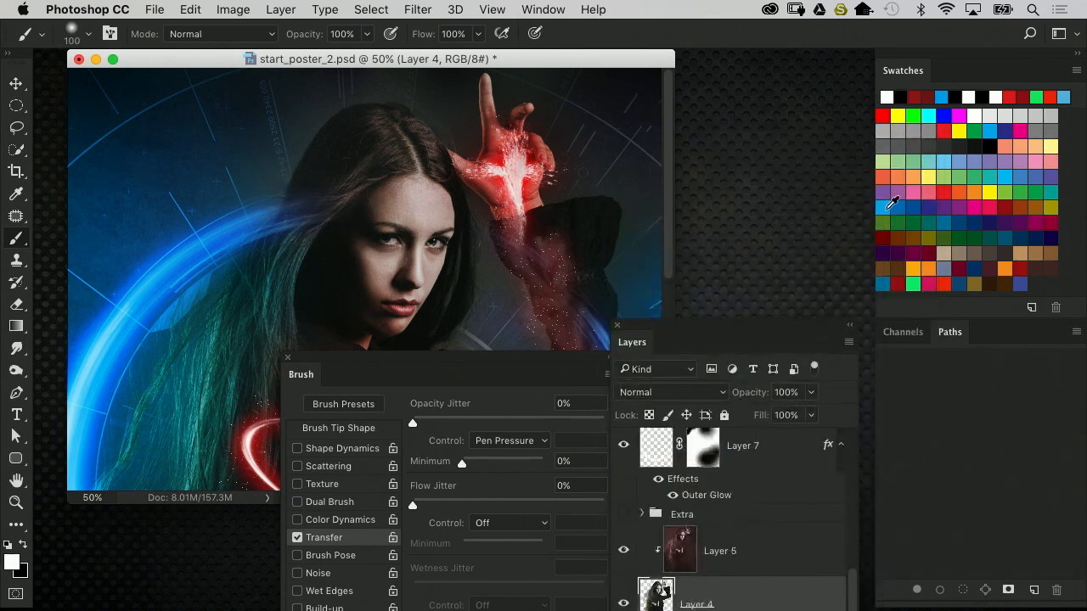
left_click(887, 207)
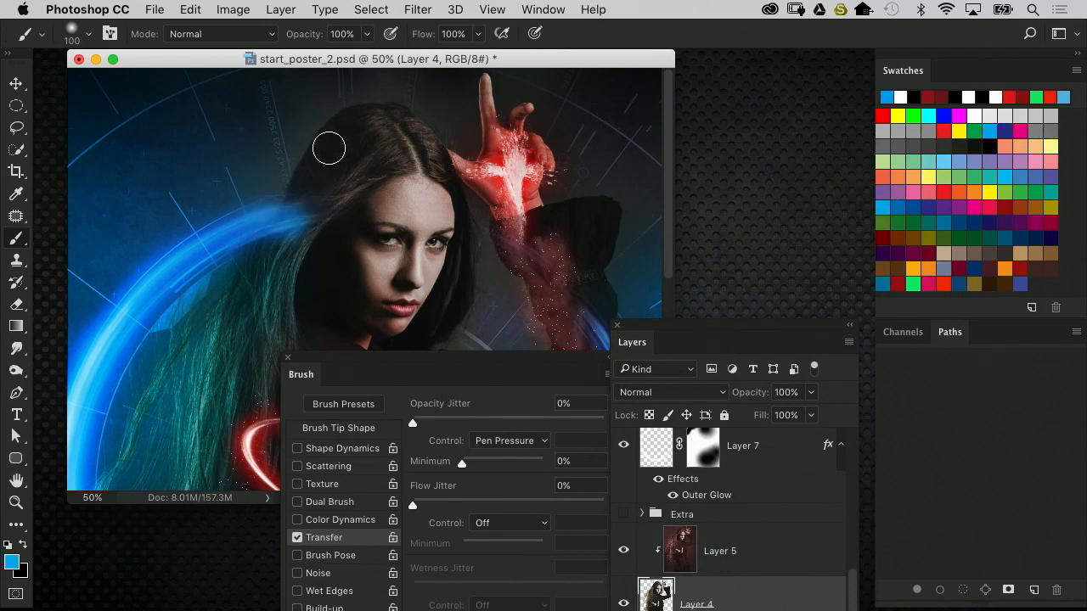
left_click_drag(632, 330, 655, 219)
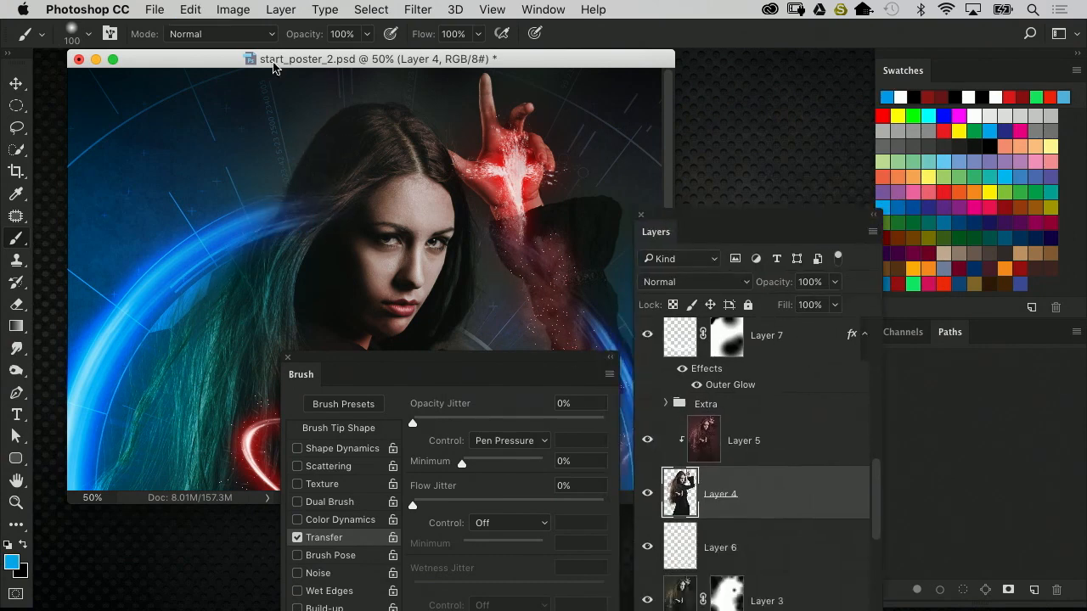
left_click(17, 561)
left_click_drag(739, 111, 737, 107)
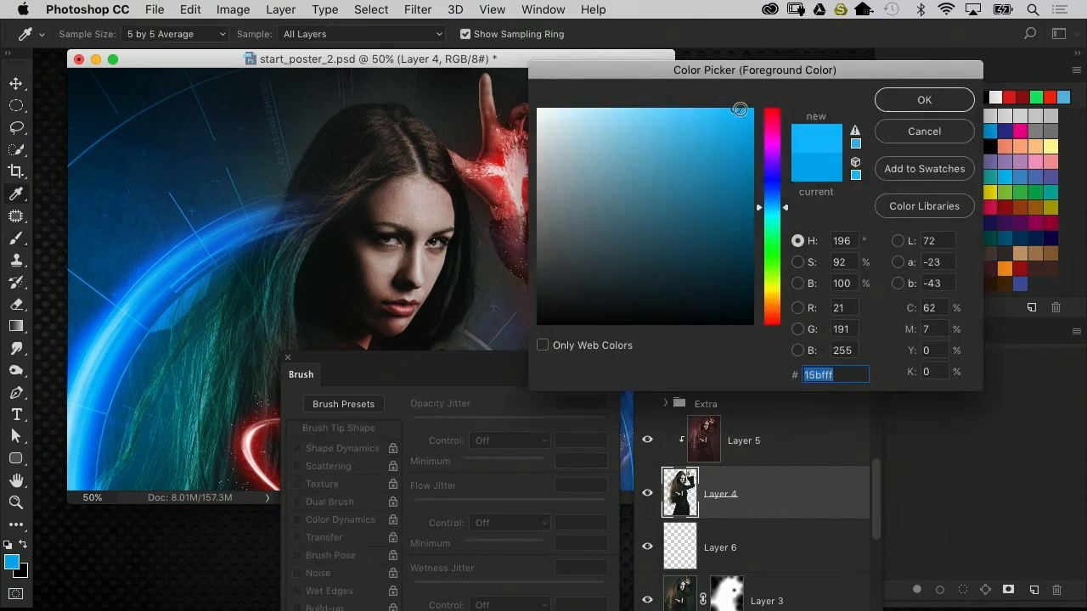
left_click(921, 101)
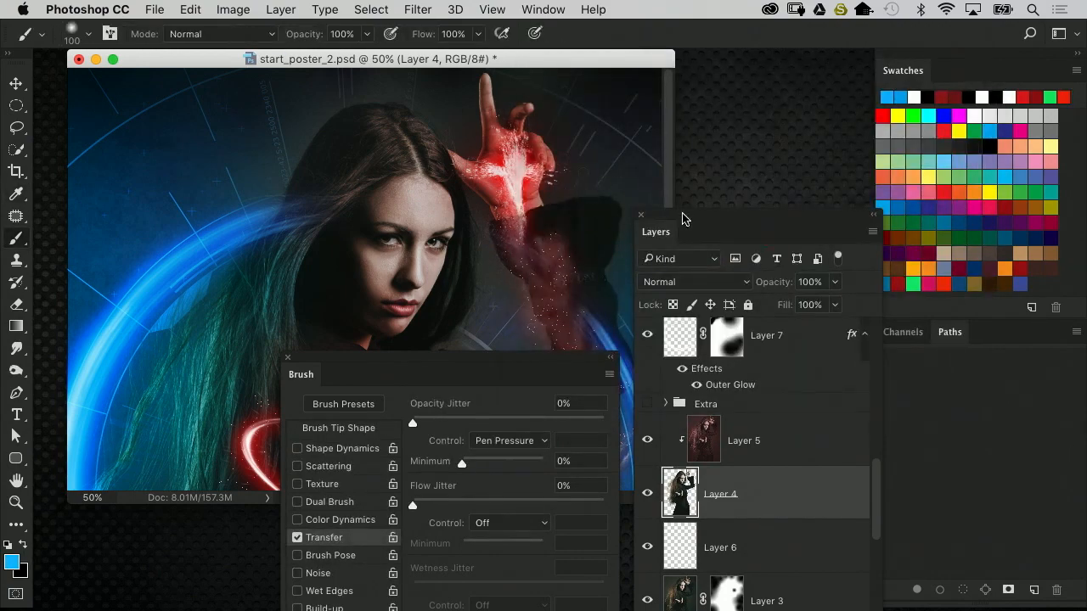
Clear the panels away from the image and set the brush blending mode to Overlay
left_click_drag(683, 219, 795, 115)
left_click_drag(608, 355, 590, 511)
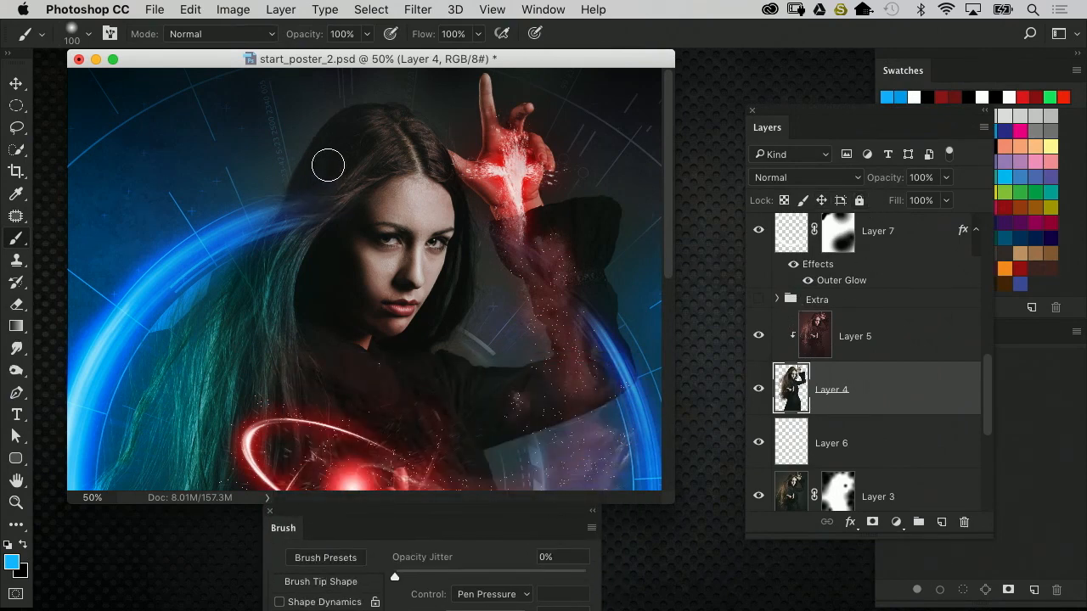
left_click(242, 36)
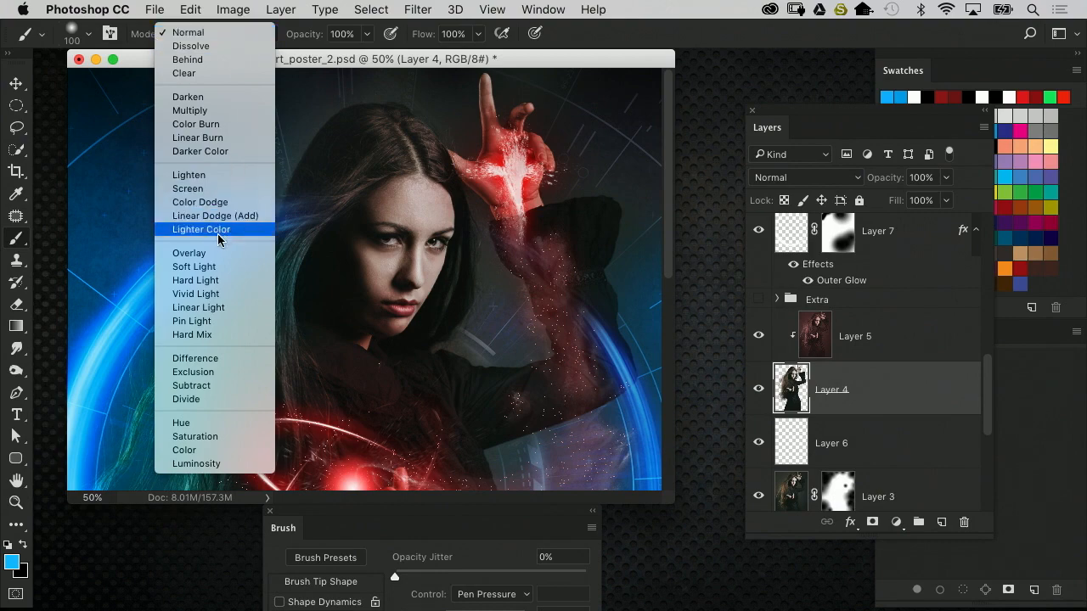
left_click(228, 252)
Try painting a blue glow on Layer 4 where the ring meets the hair, and undo the strokes
key("super+plus")
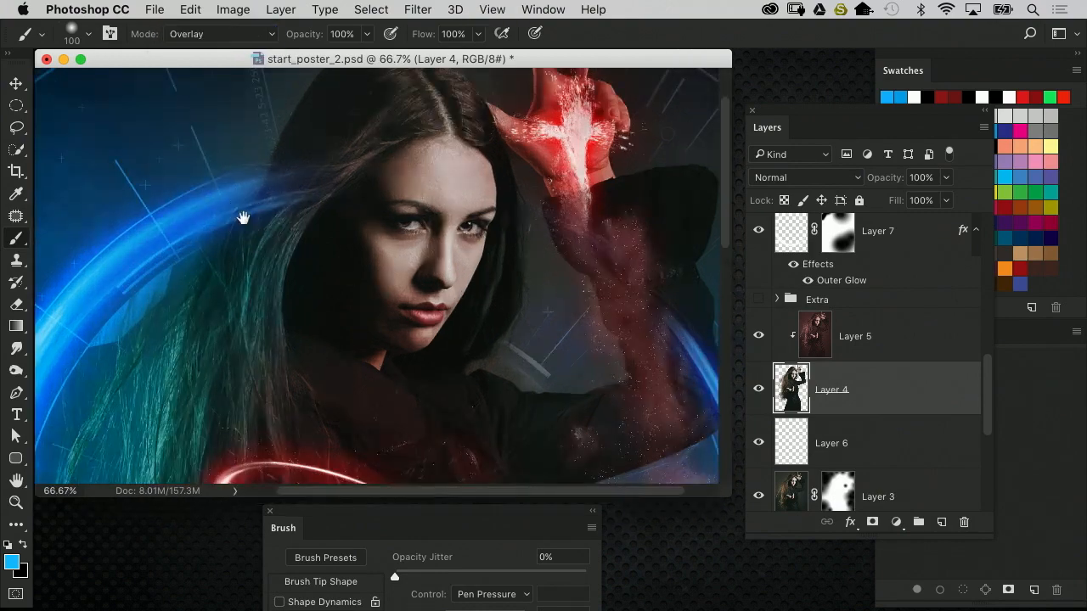
key("super+plus")
left_click_drag(243, 218, 403, 364)
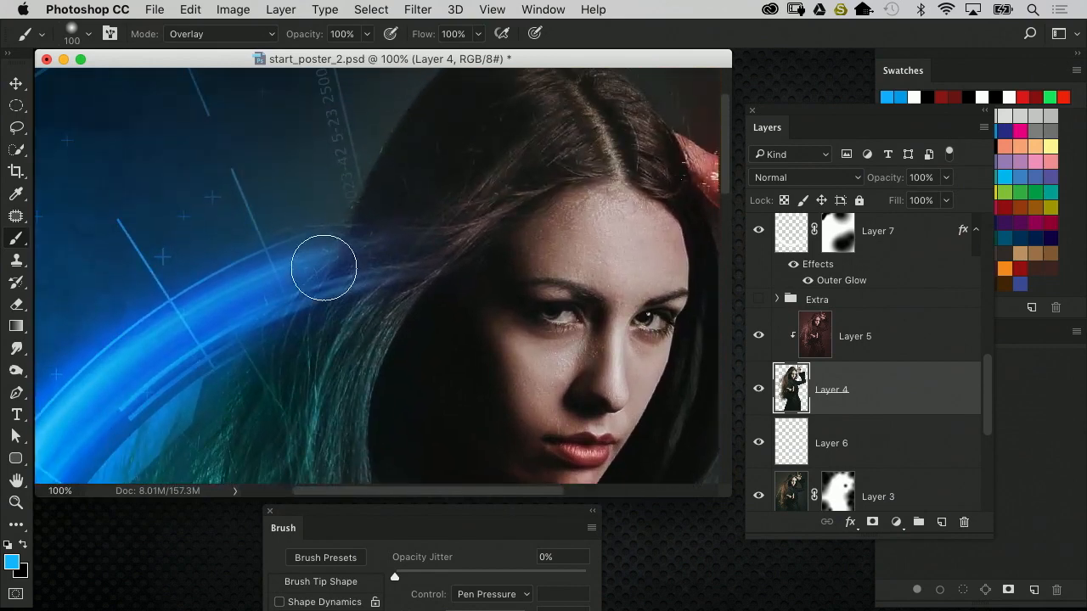
mouse_move(337, 262)
left_mouse_down()
mouse_move(244, 301)
mouse_move(346, 259)
mouse_move(309, 271)
mouse_move(364, 266)
mouse_move(302, 291)
mouse_move(344, 289)
mouse_move(270, 311)
mouse_move(336, 283)
mouse_move(316, 288)
mouse_move(326, 255)
mouse_move(384, 233)
mouse_move(349, 235)
mouse_move(423, 230)
left_mouse_up()
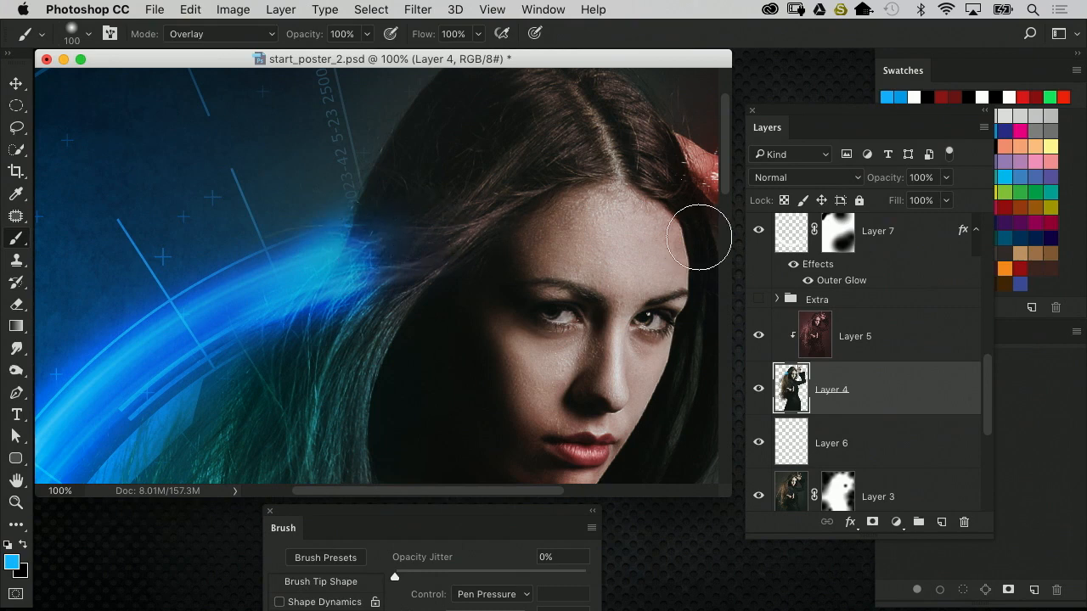
key("super+alt+z")
key("super+alt+z")
key("super+alt+z")
key("super+alt+z")
key("super+alt+z")
key("super+alt+z")
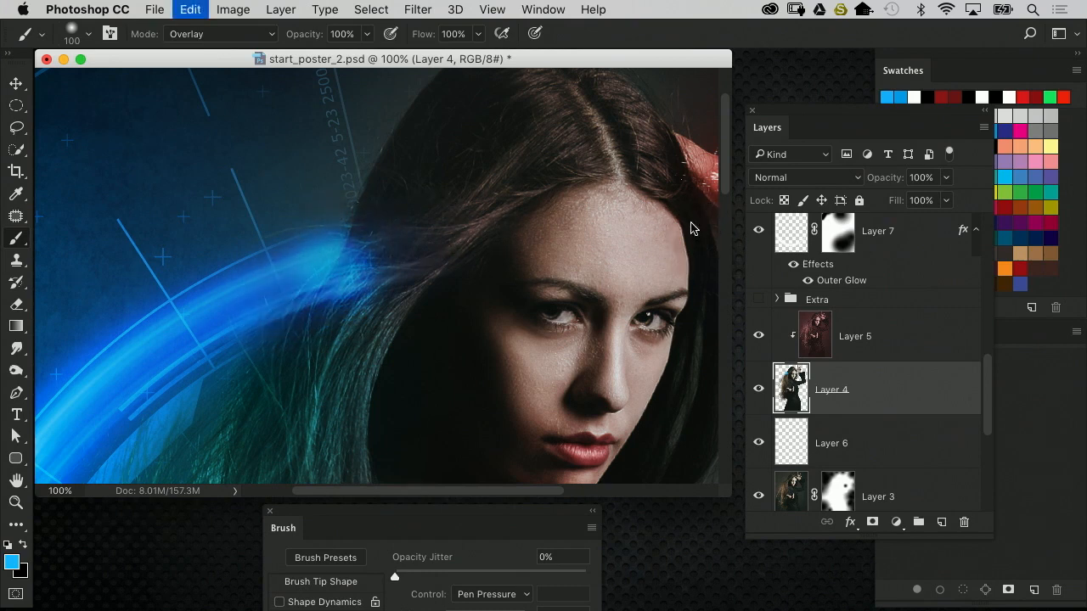
key("super+alt+z")
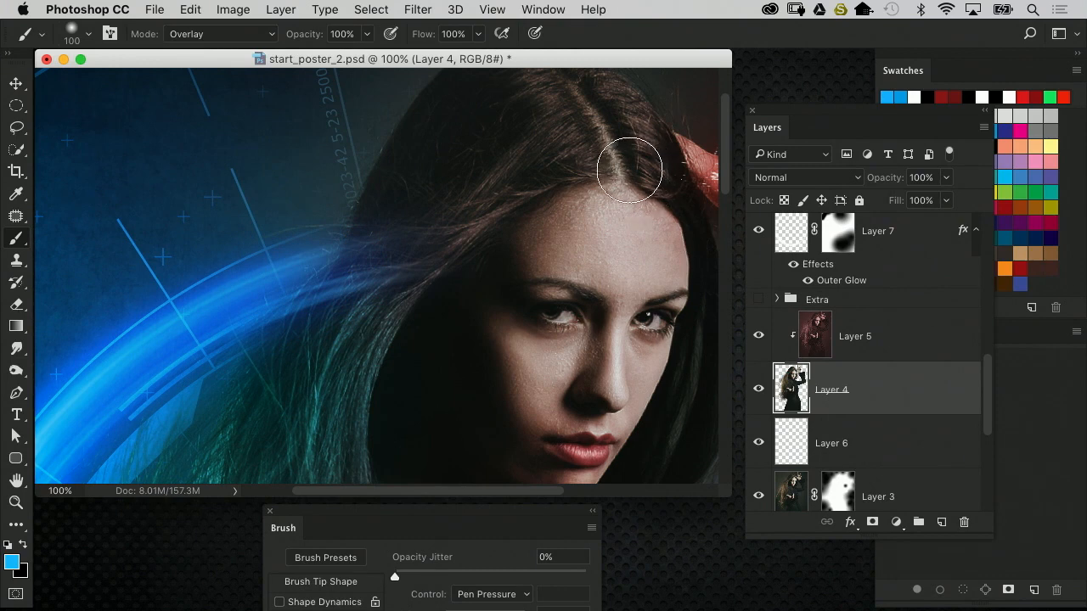
Lock Layer 4's transparent pixels and paint the blue glow onto the hair where the ring's upper end meets it
left_click_drag(825, 121, 750, 100)
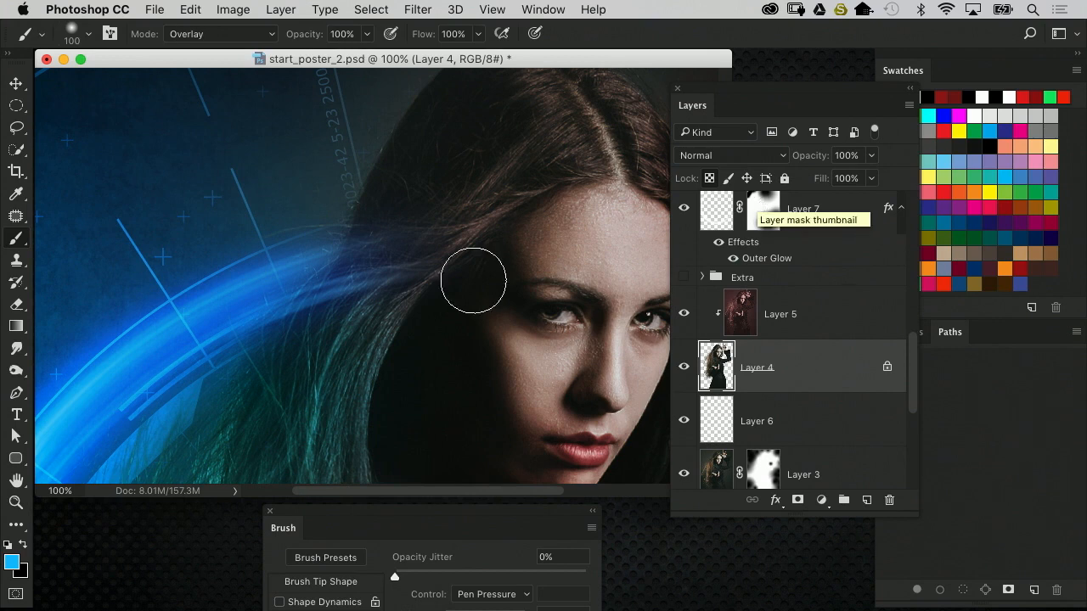
mouse_move(364, 252)
left_mouse_down()
mouse_move(325, 251)
mouse_move(342, 276)
mouse_move(286, 289)
mouse_move(296, 273)
mouse_move(373, 240)
mouse_move(317, 257)
mouse_move(365, 251)
mouse_move(339, 227)
left_mouse_up()
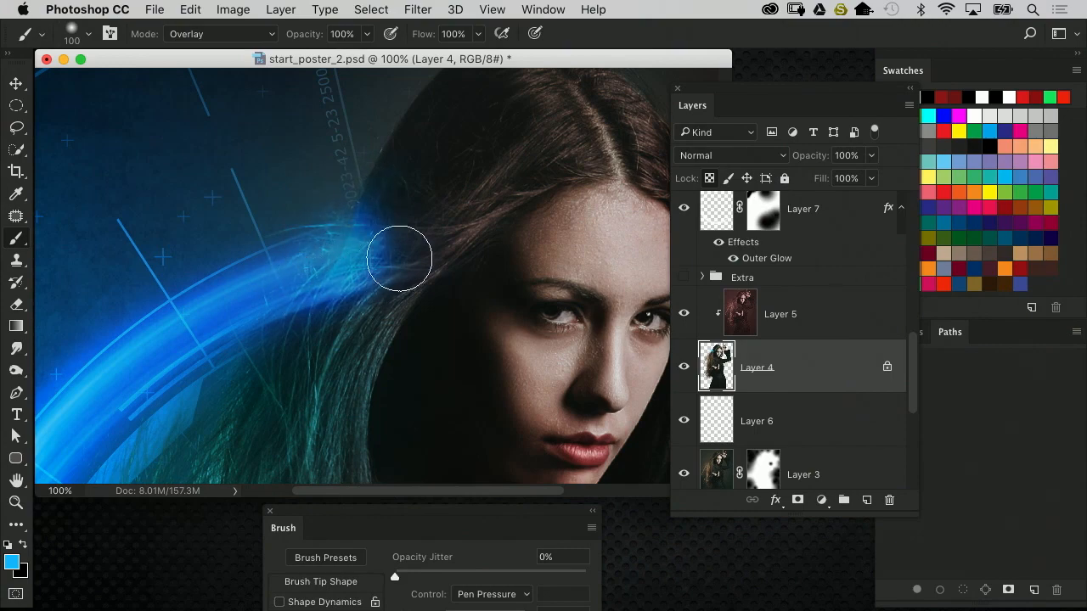
Paint the blue glow on Layer 4's elbow, lower robe edge and hair ends beside the ring, and undo the last stroke
scroll(408, 242, "down", 5)
key("super+minus")
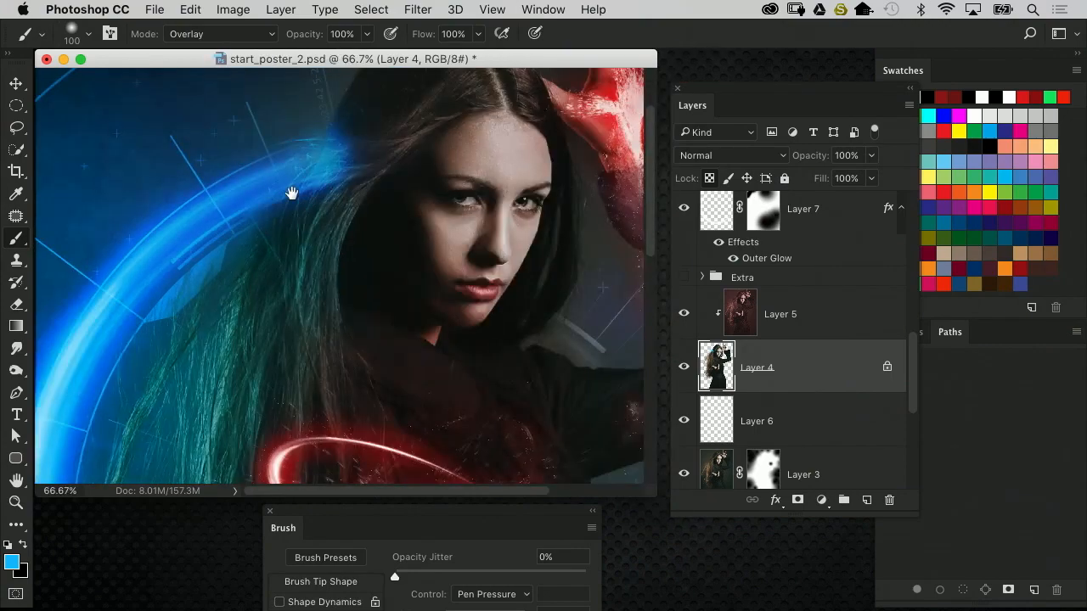
scroll(518, 293, "down", 5)
scroll(518, 293, "right", 5)
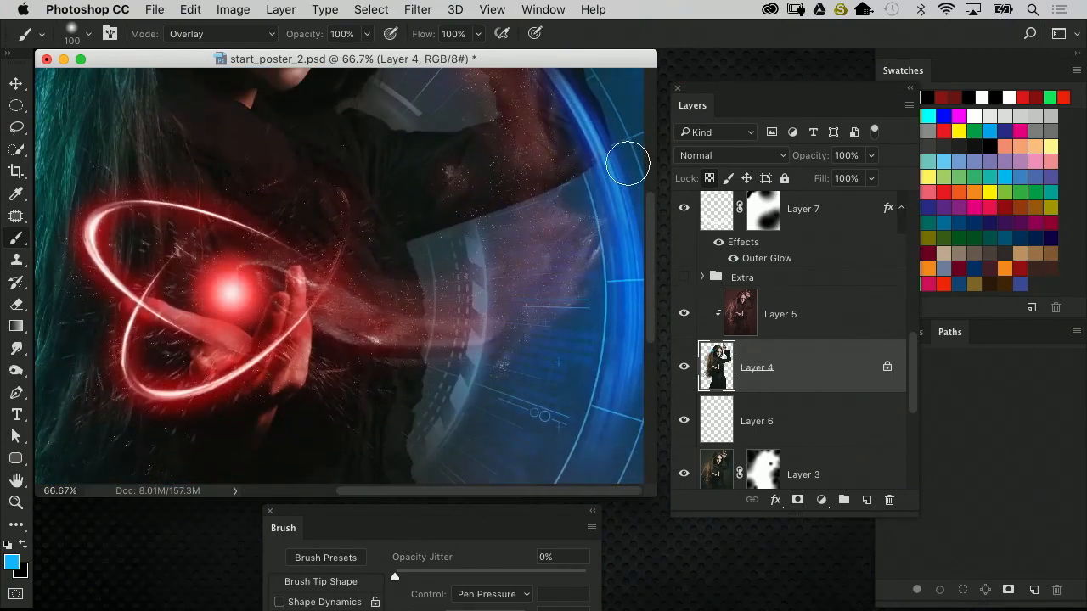
mouse_move(603, 172)
left_mouse_down()
mouse_move(571, 150)
mouse_move(601, 167)
mouse_move(572, 169)
mouse_move(581, 181)
mouse_move(586, 152)
mouse_move(604, 157)
mouse_move(584, 184)
mouse_move(614, 162)
left_mouse_up()
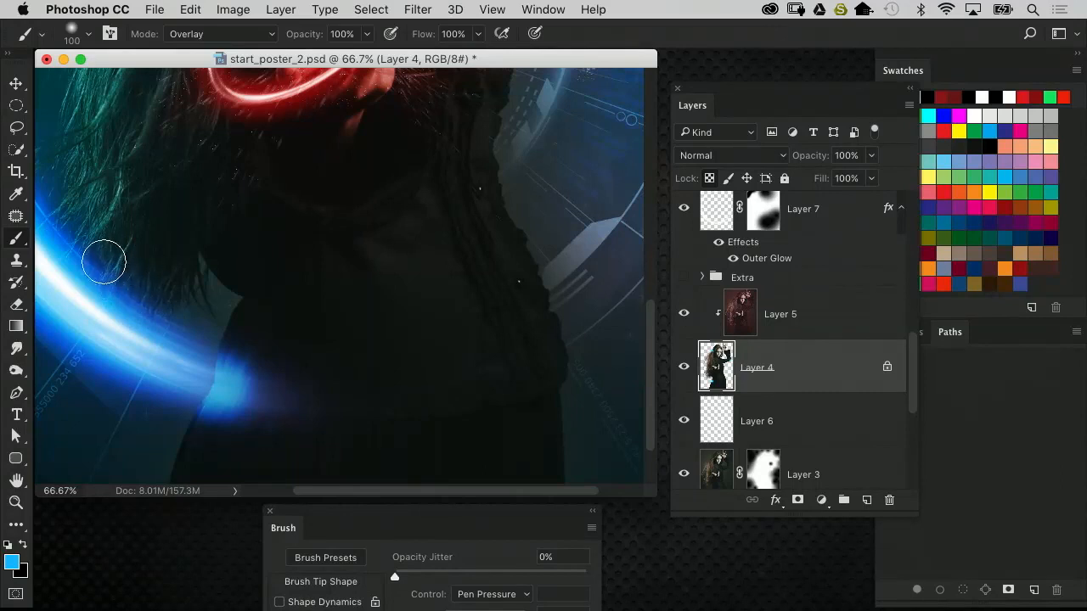
mouse_move(163, 260)
left_mouse_down()
mouse_move(271, 291)
mouse_move(270, 322)
left_mouse_up()
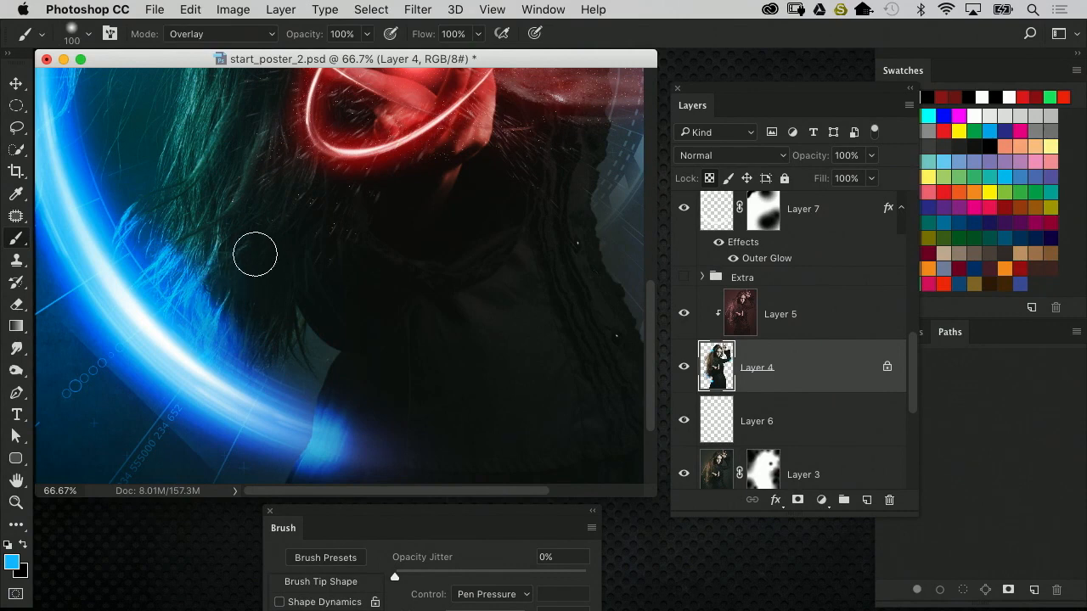
key("super+z")
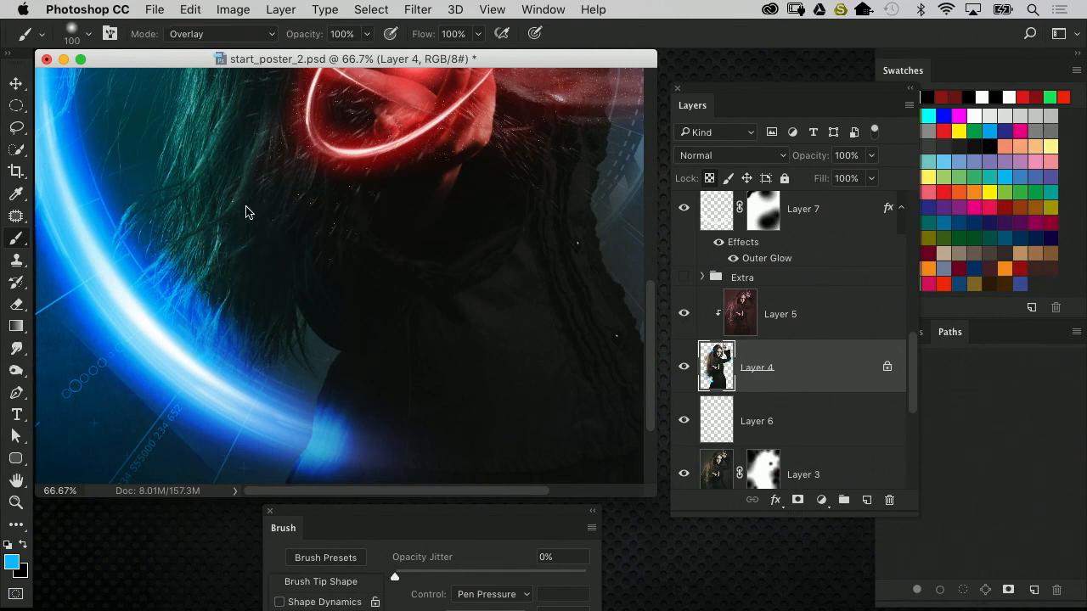
Undo the last blue glow strokes on Layer 4's hair ends beside the ring's lower curve
key("super+z")
key("super+z")
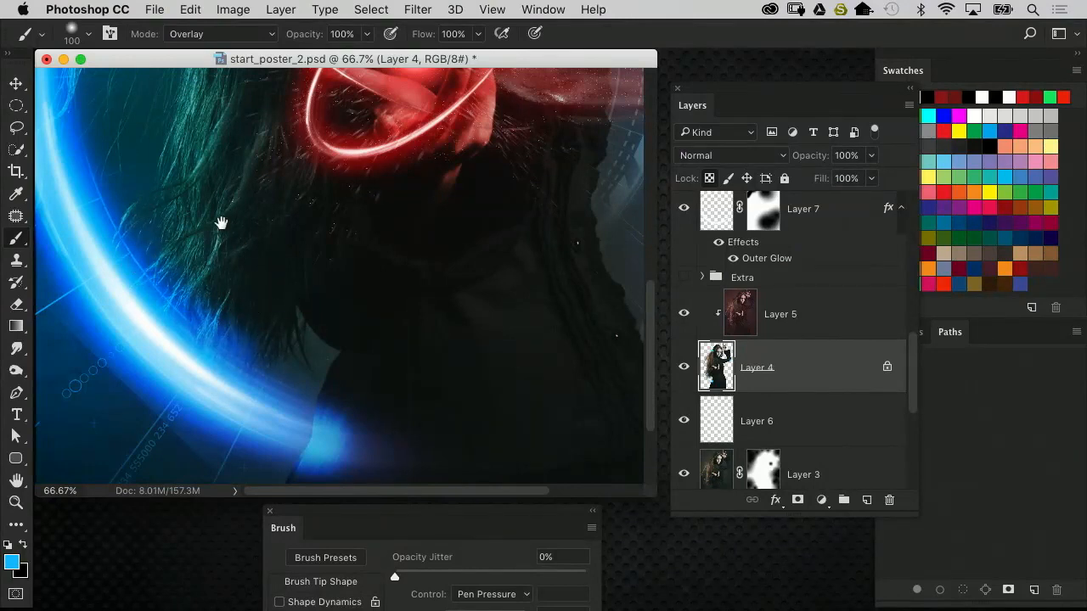
left_click_drag(219, 223, 267, 395)
scroll(93, 178, "up", 5)
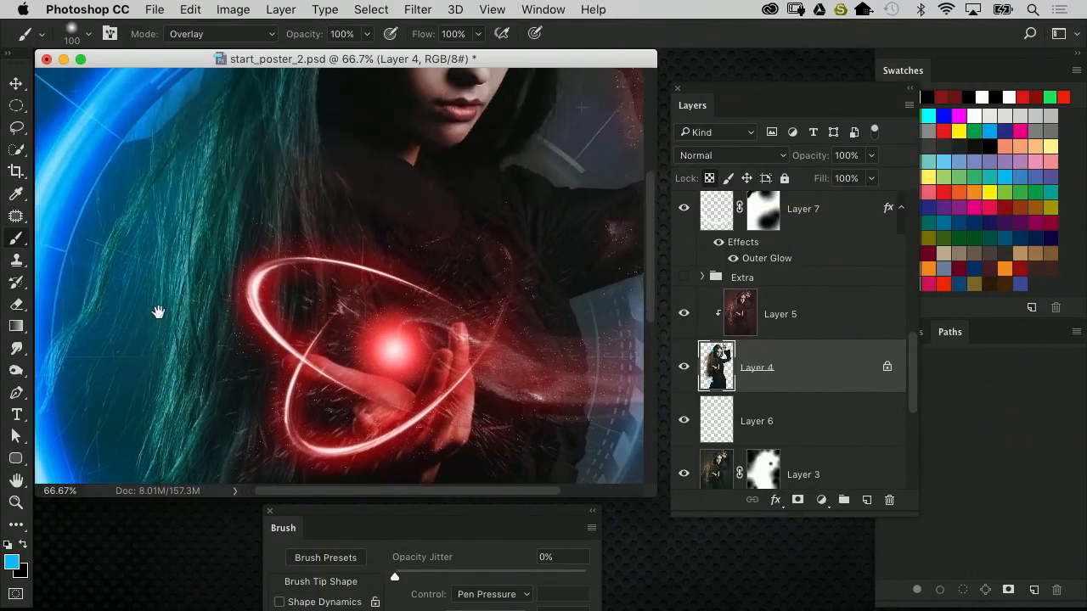
scroll(207, 199, "up", 5)
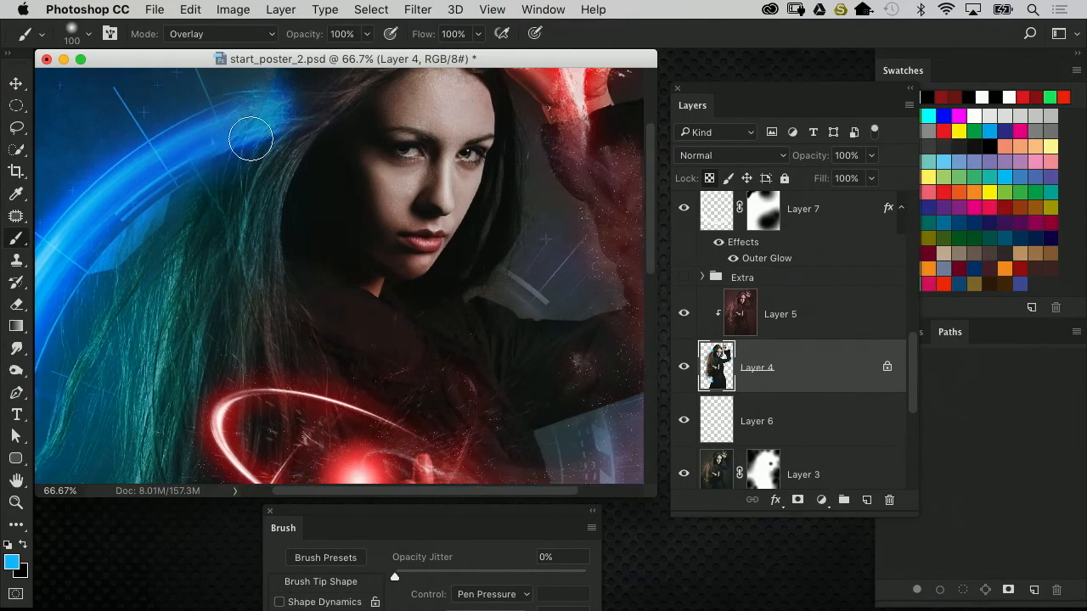
mouse_move(182, 213)
left_mouse_down()
mouse_move(163, 237)
mouse_move(118, 245)
mouse_move(145, 215)
mouse_move(117, 290)
left_mouse_up()
scroll(117, 291, "up", 5)
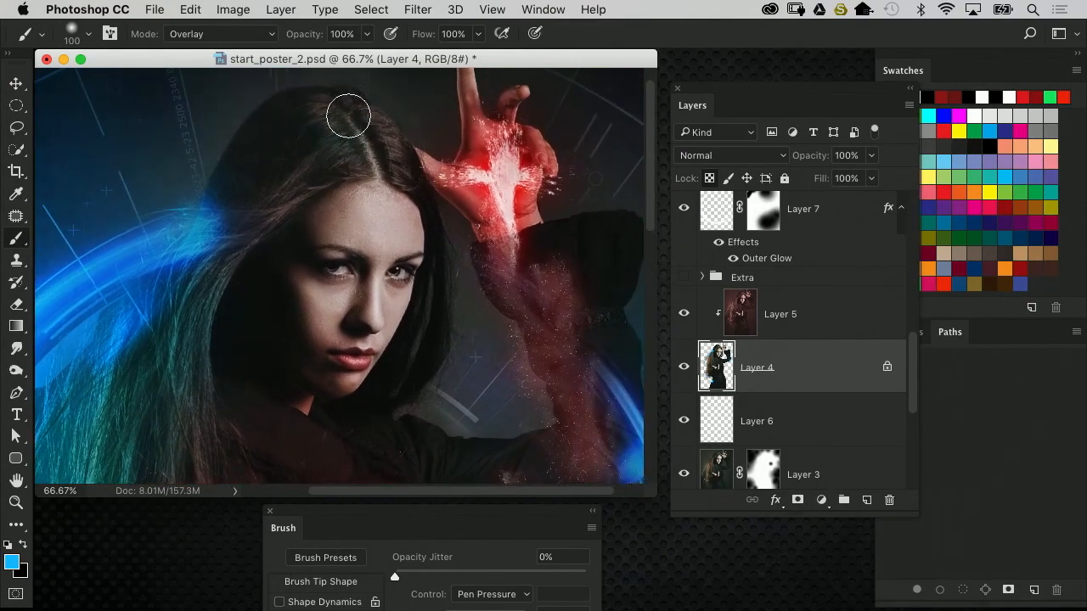
Enlarge and reposition the document window, and examine the ring light on the hair, elbow and robe across the whole poster and closer in
key("super+minus")
key("super+minus")
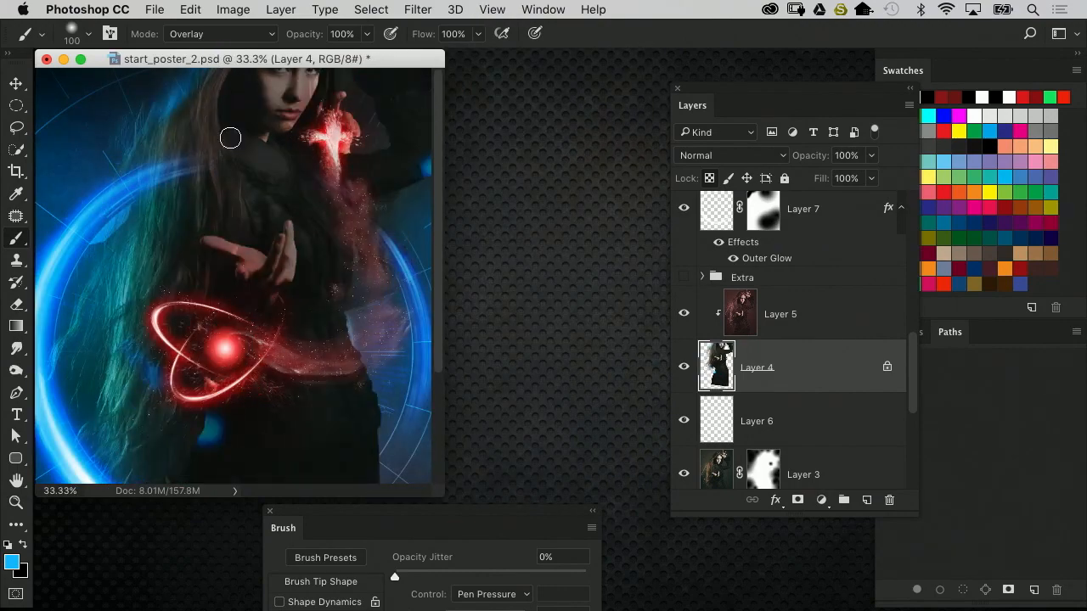
key("super+minus")
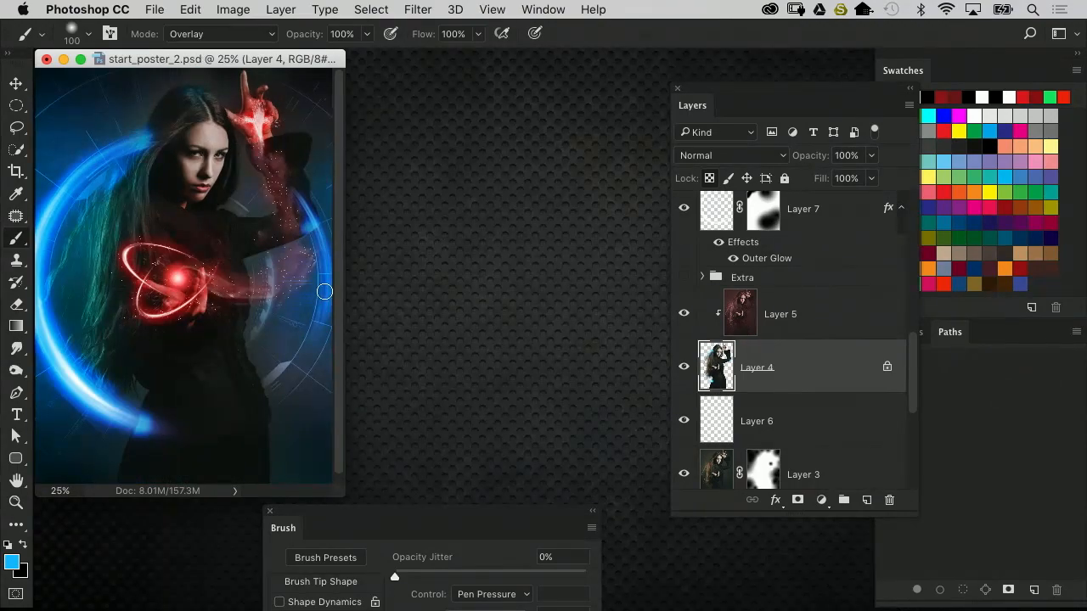
left_click_drag(343, 496, 546, 501)
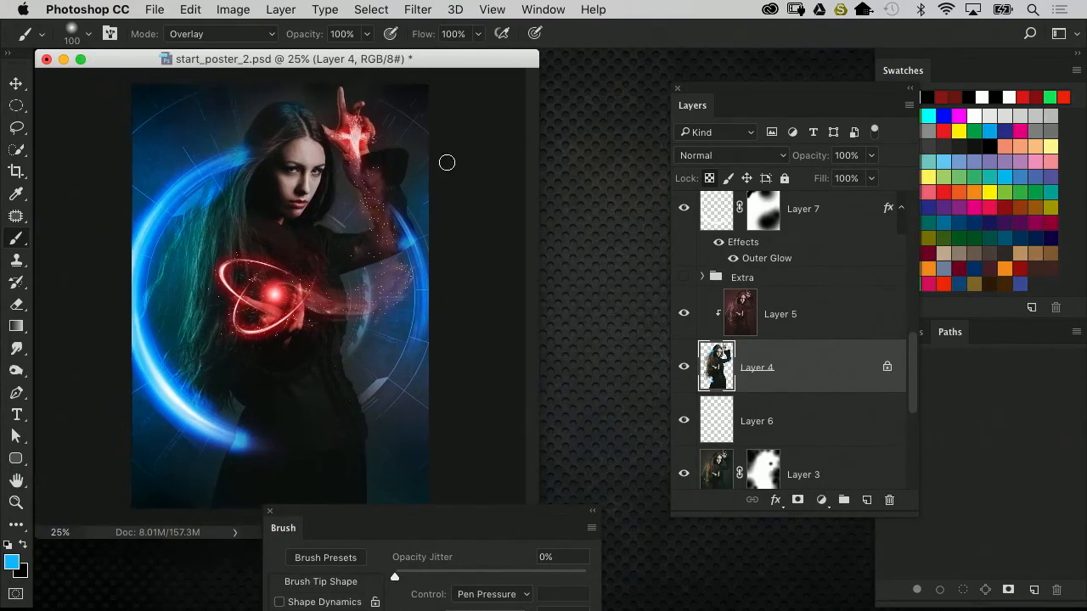
left_click_drag(388, 58, 448, 67)
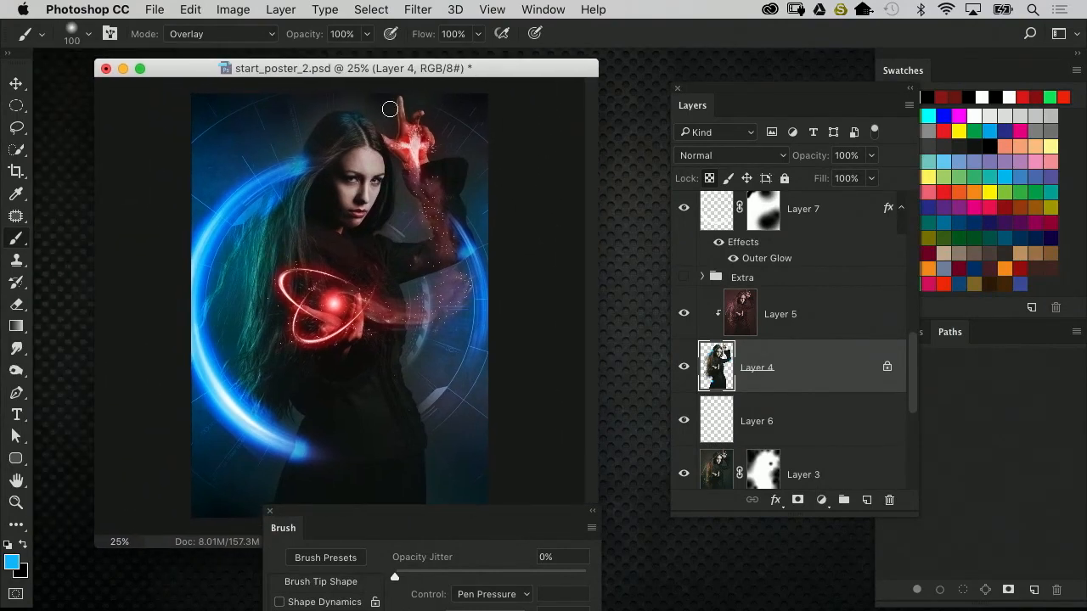
key("super+plus")
scroll(382, 255, "up", 5)
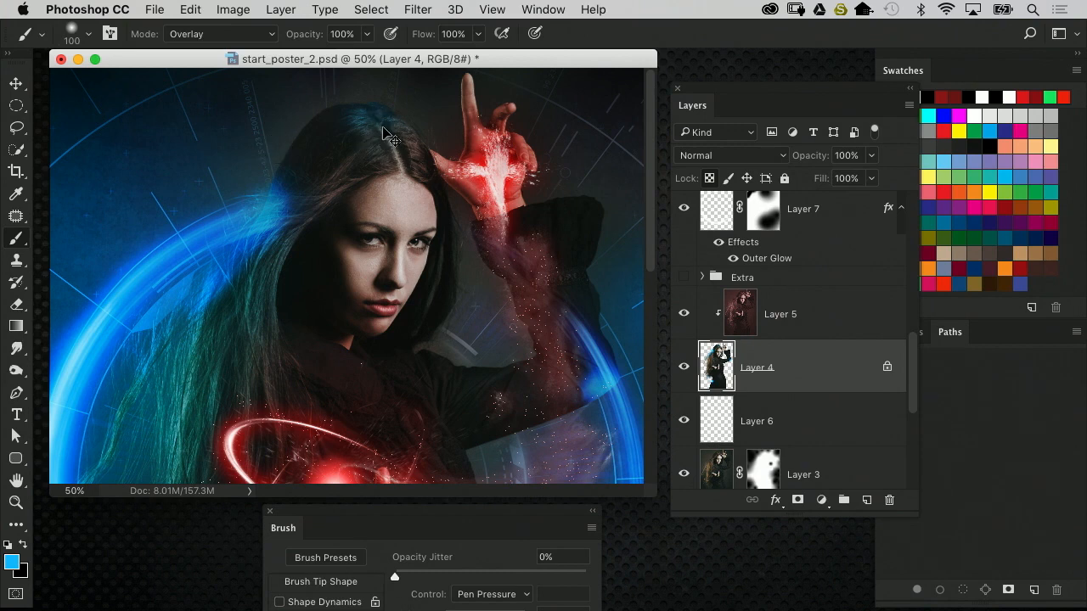
key("super+minus")
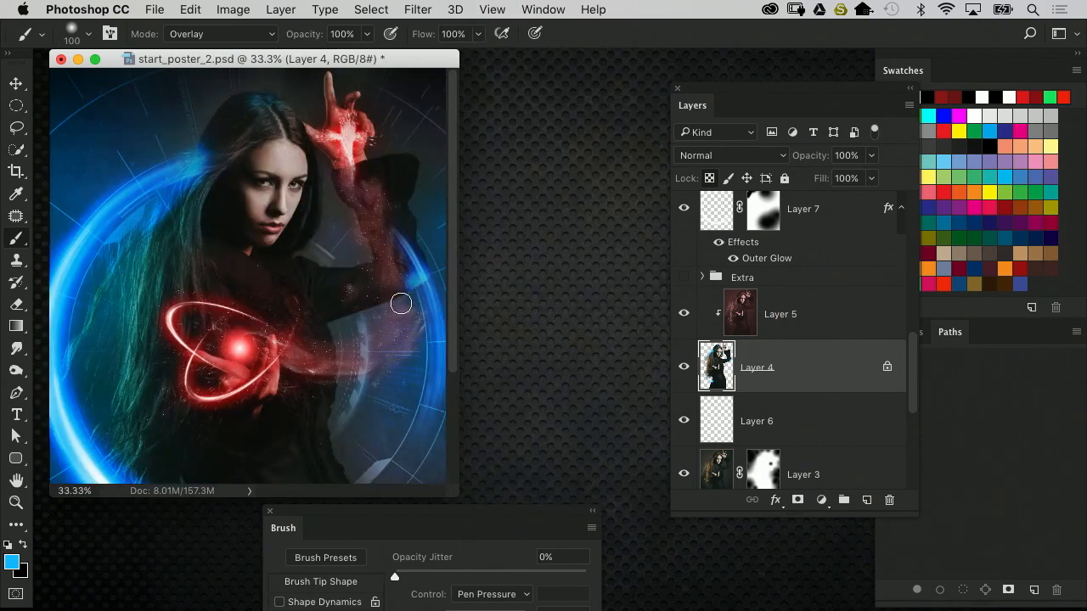
scroll(315, 306, "down", 5)
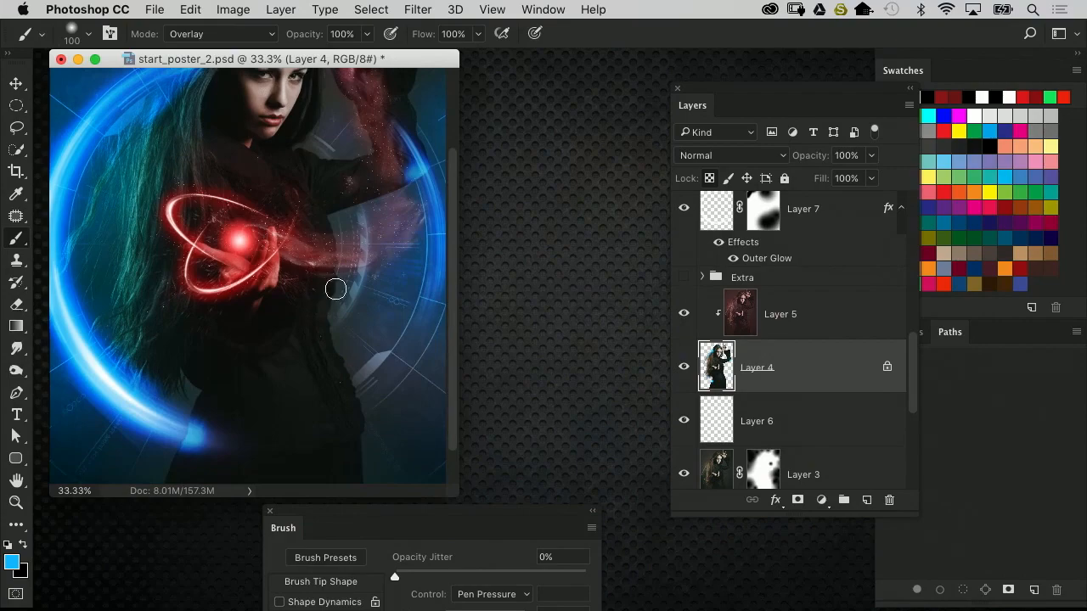
key("super+plus")
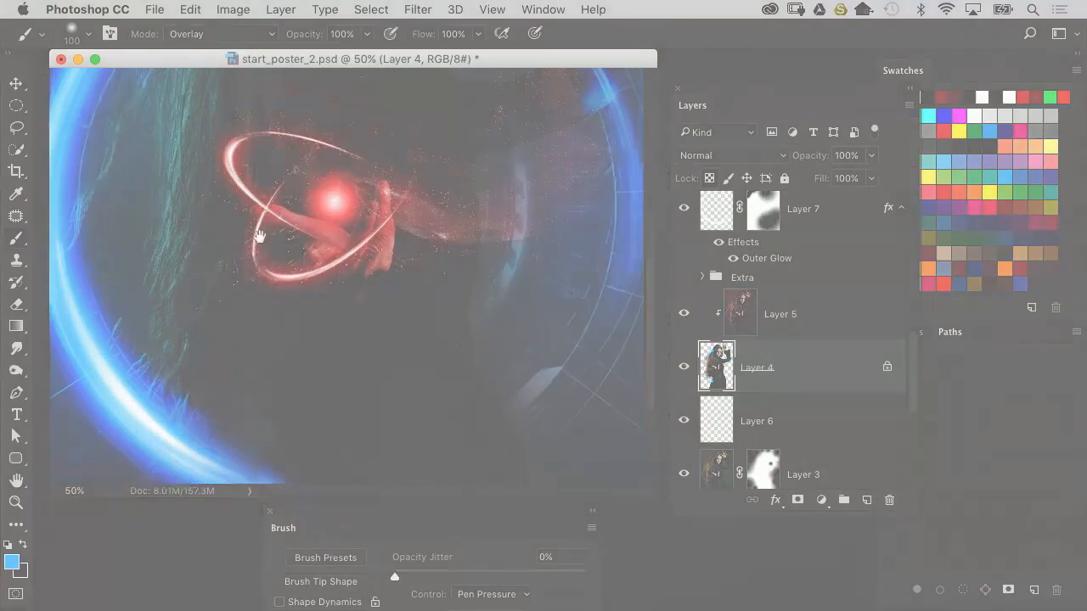